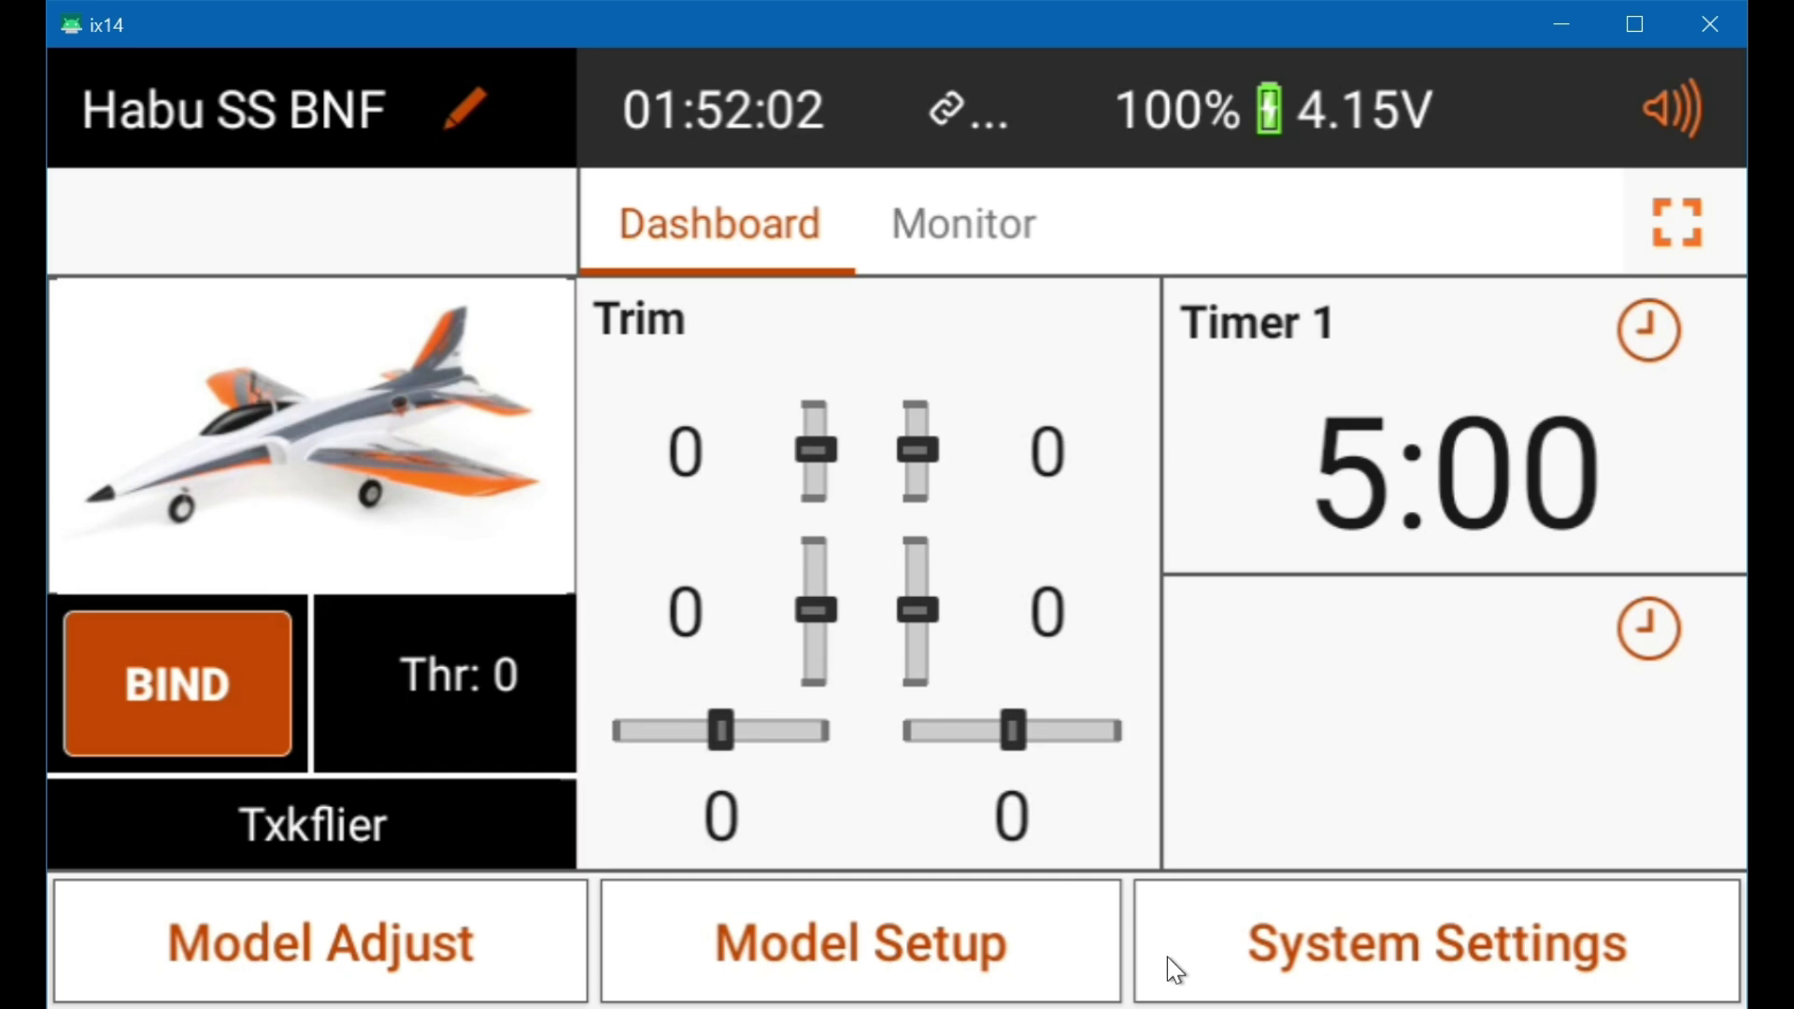
- Open the Habu SS BNF servo setup Names tab and scroll down to channels 6–8
click(198, 949)
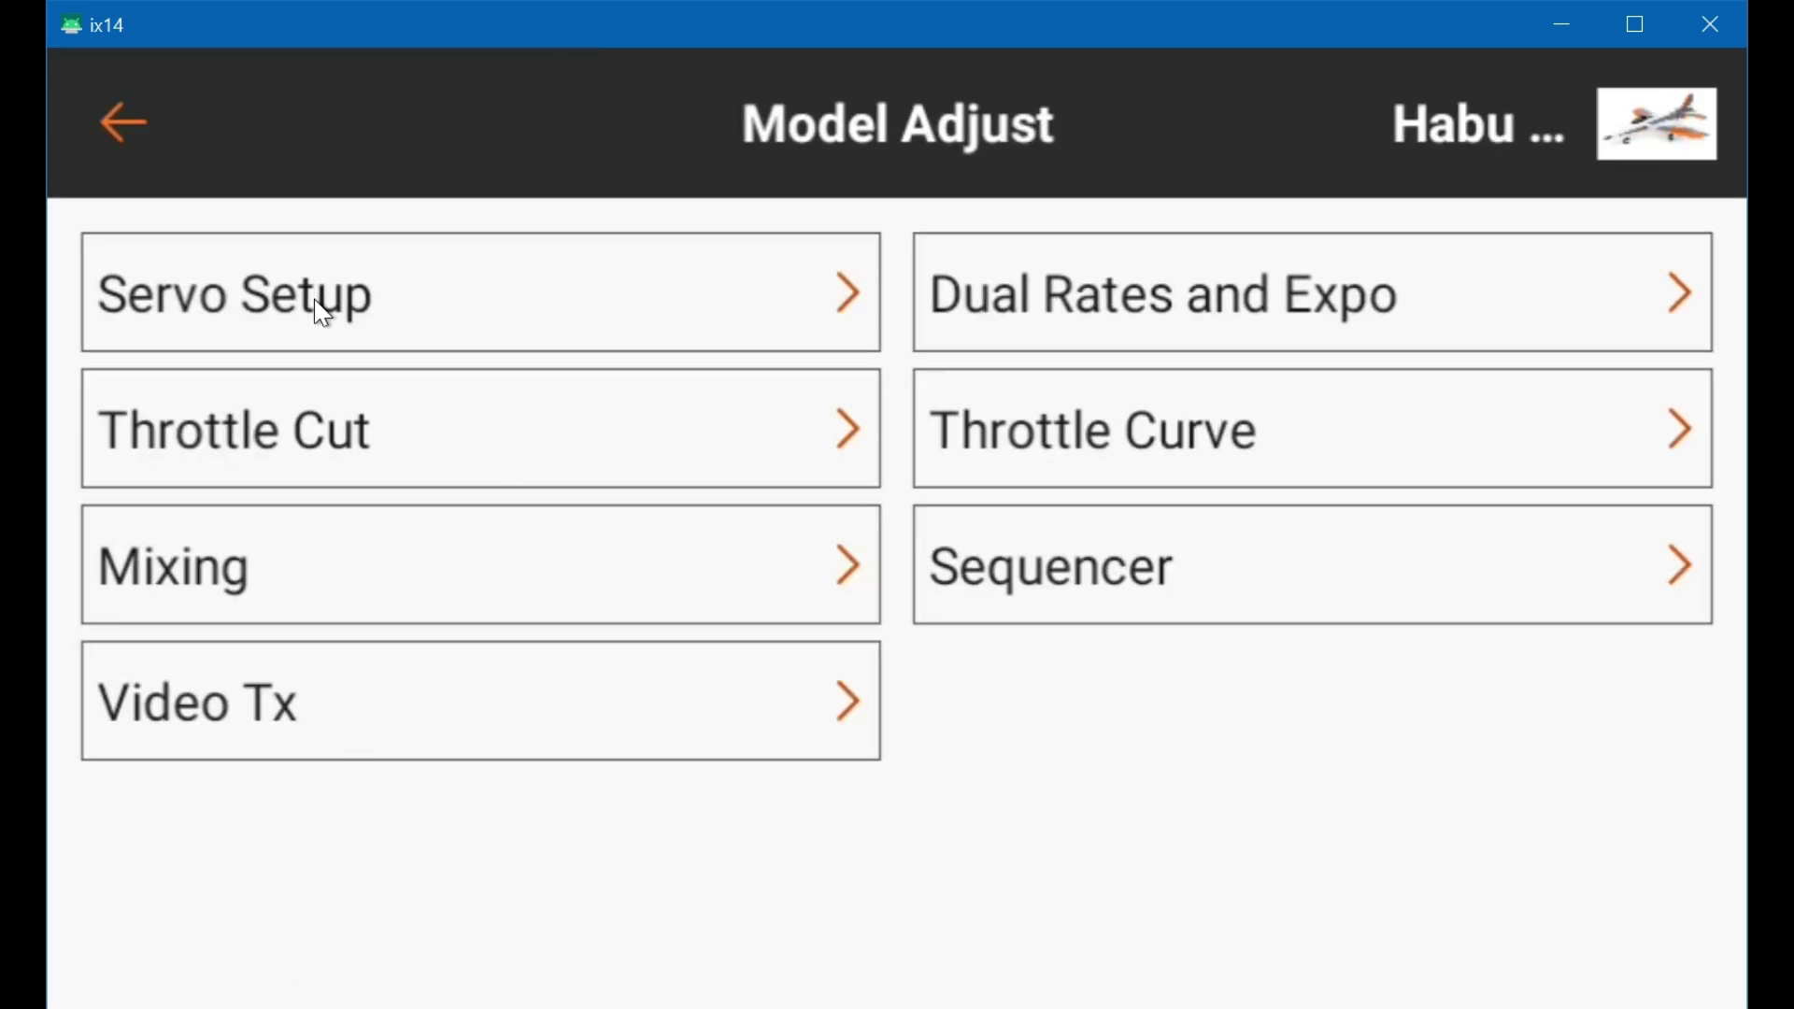
click(322, 313)
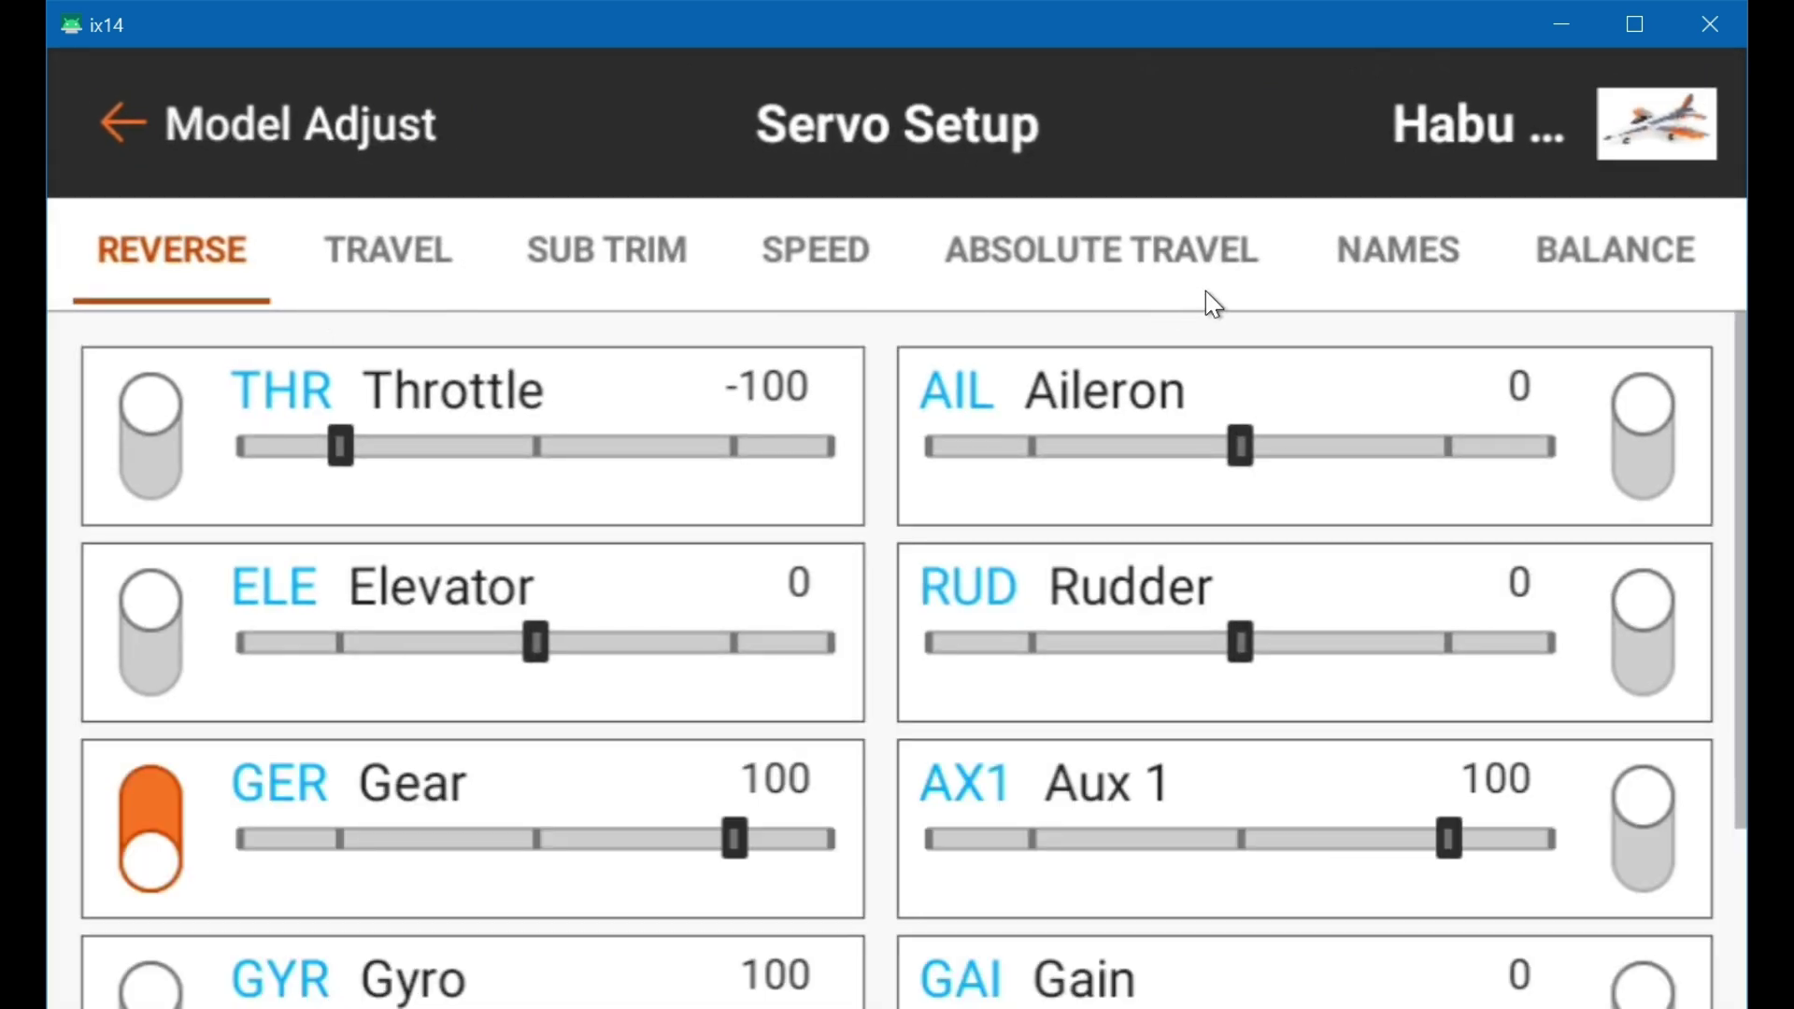
click(1400, 249)
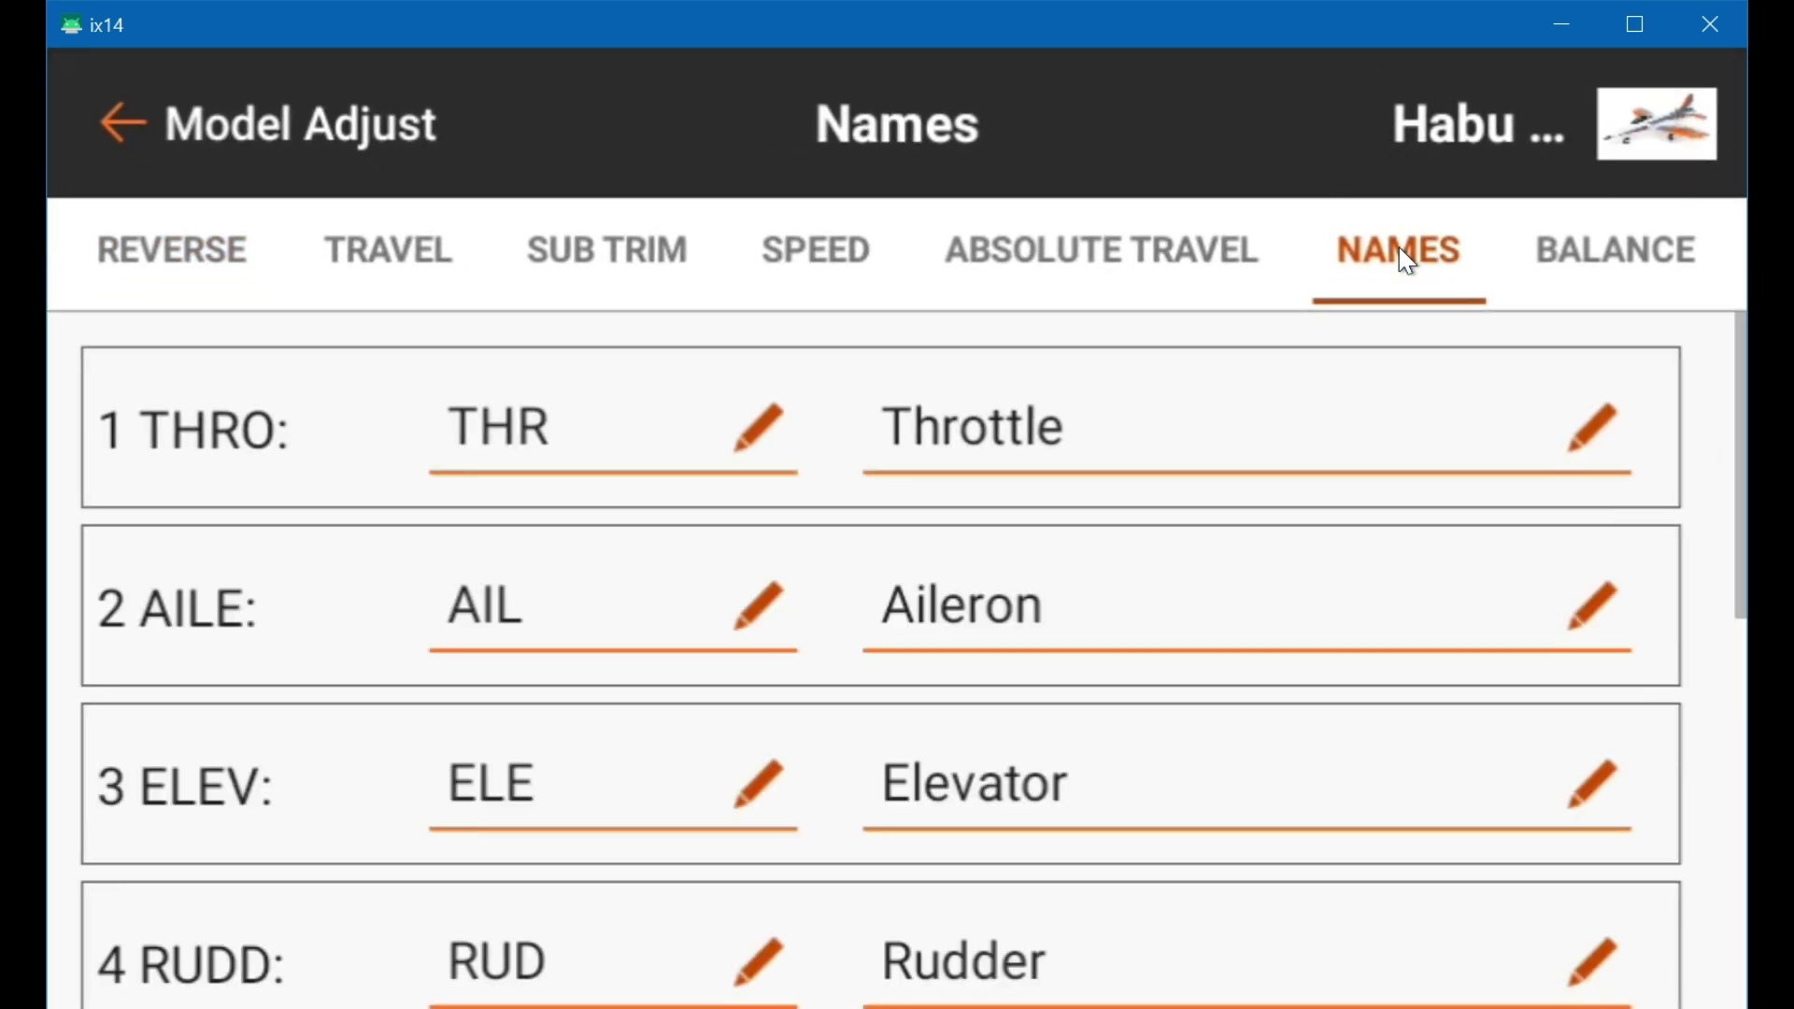
scroll(1109, 761, down, 5)
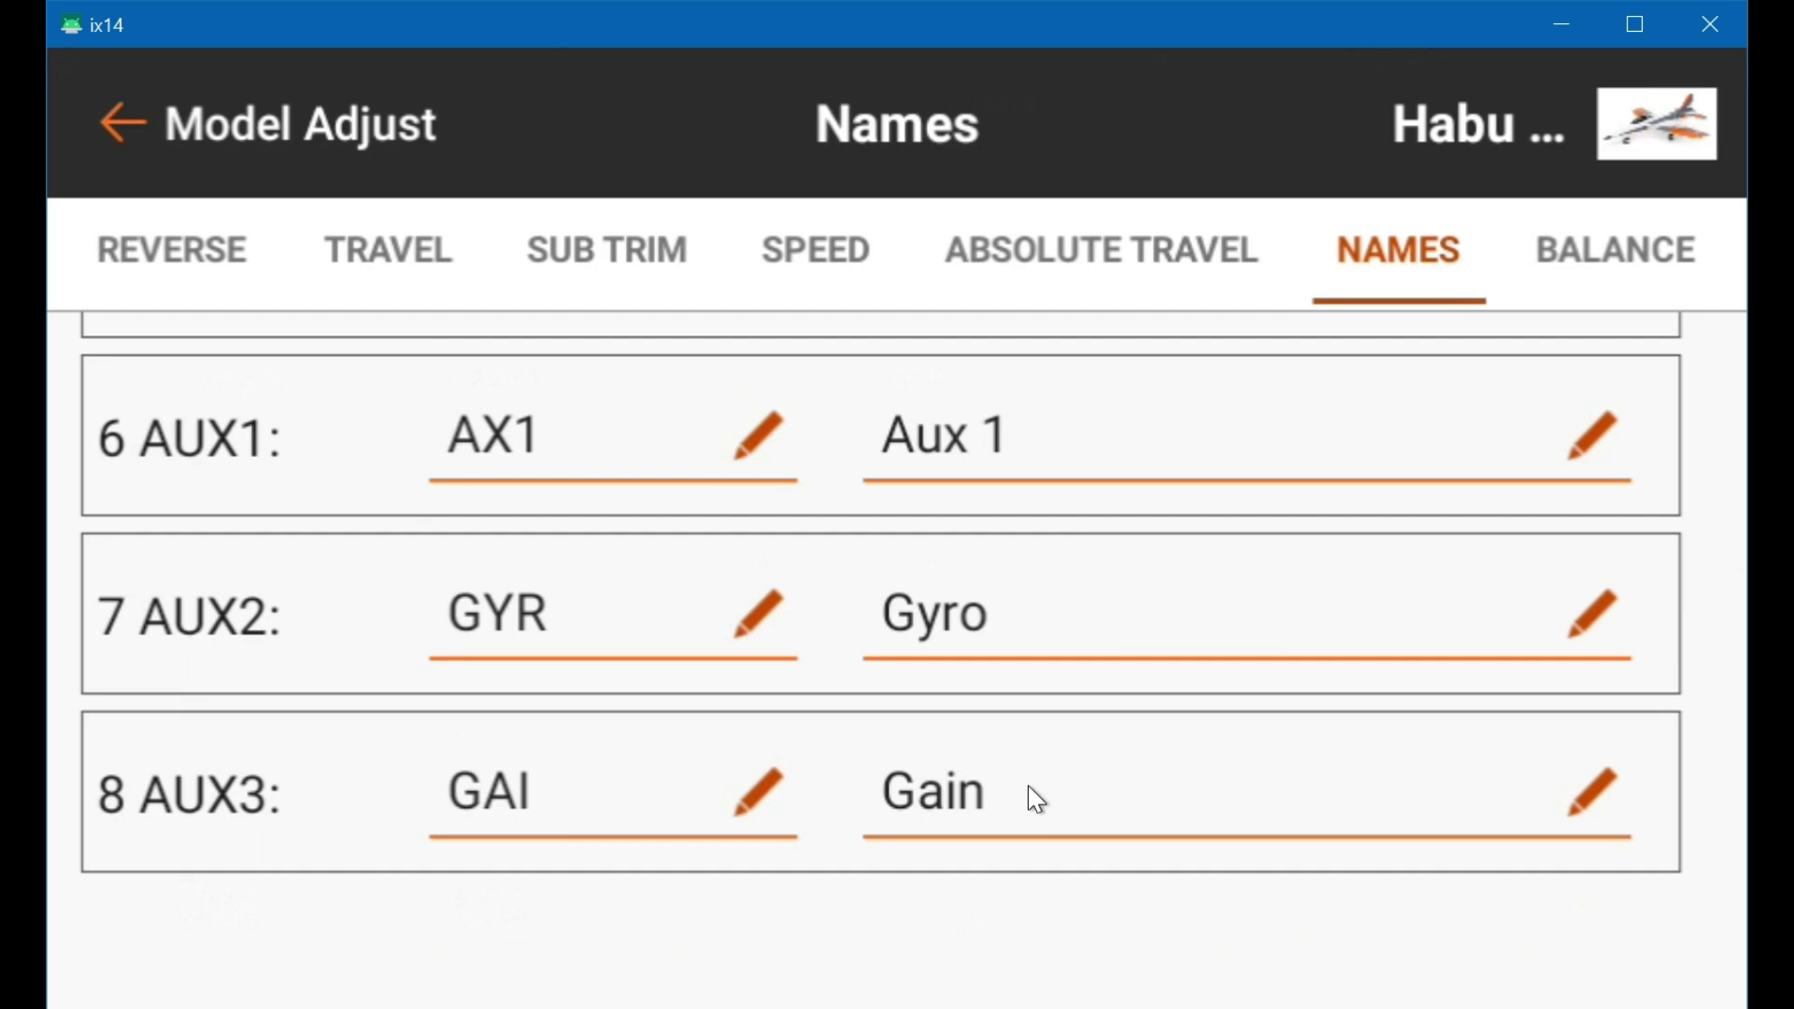
- Retype the channel 8 AUX3 long name as 'Gain' and confirm it
click(1036, 799)
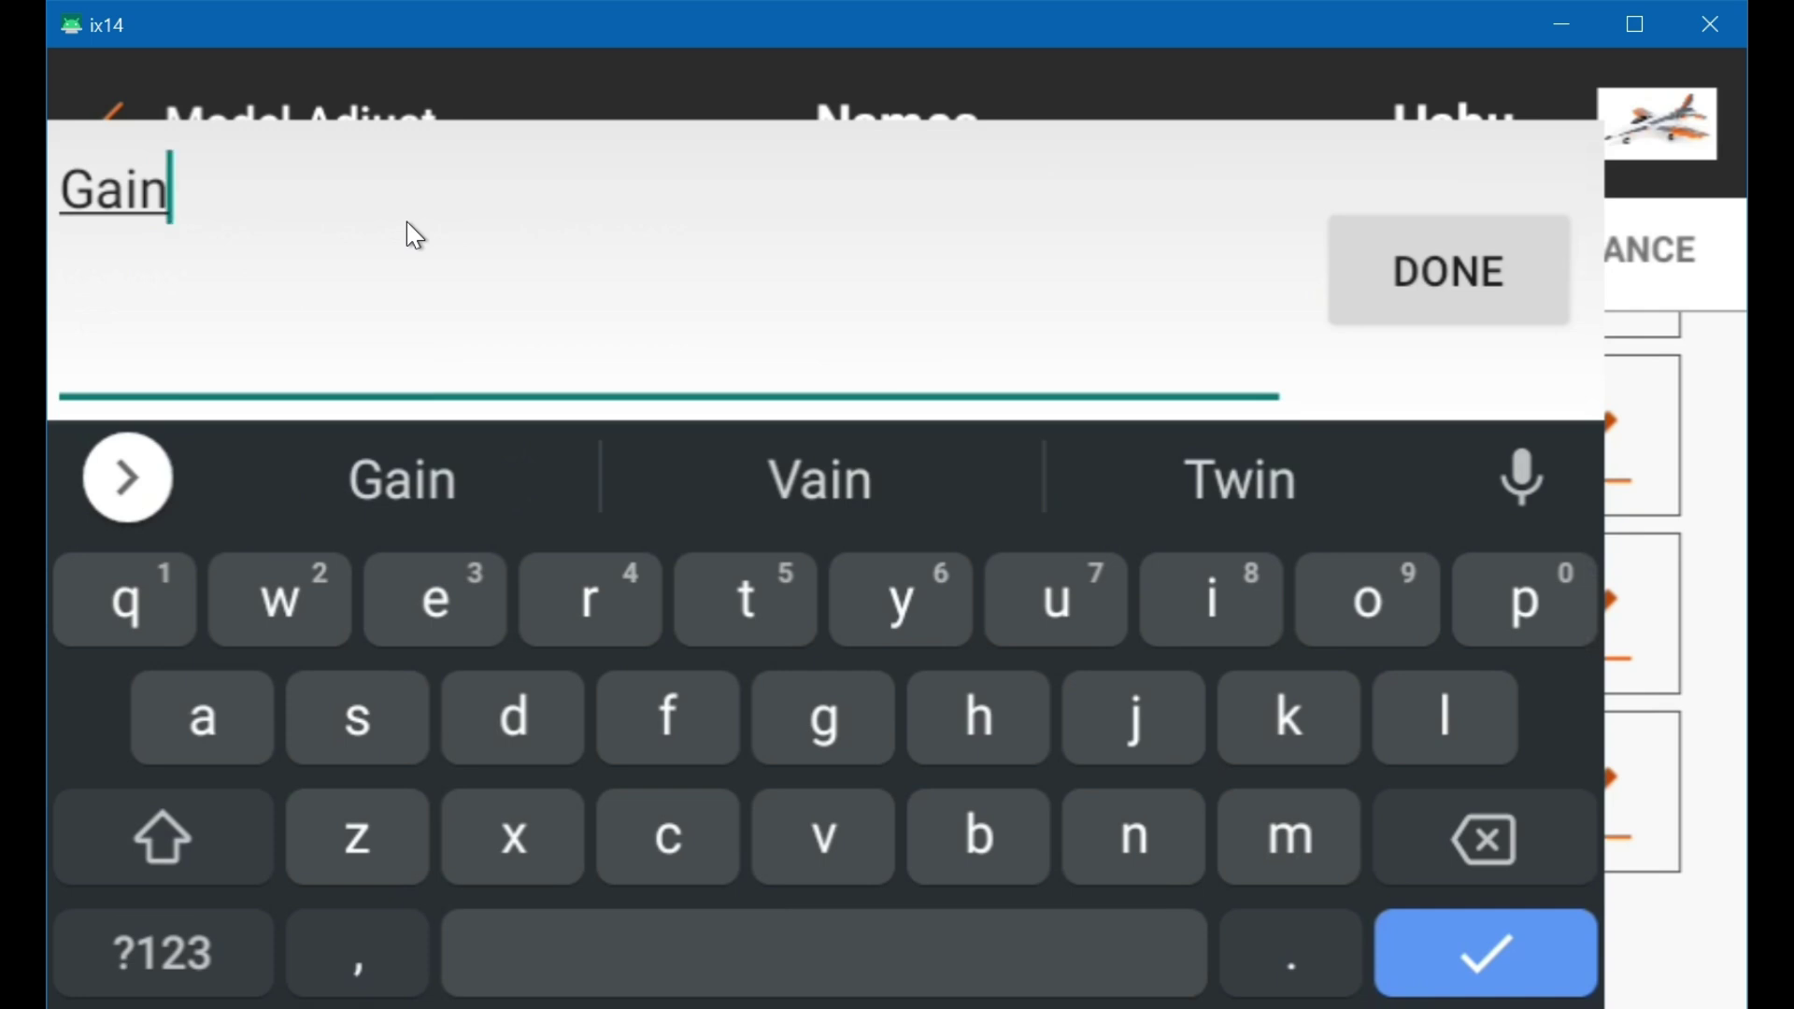
key(BackSpace)
key(BackSpace)
key(BackSpace)
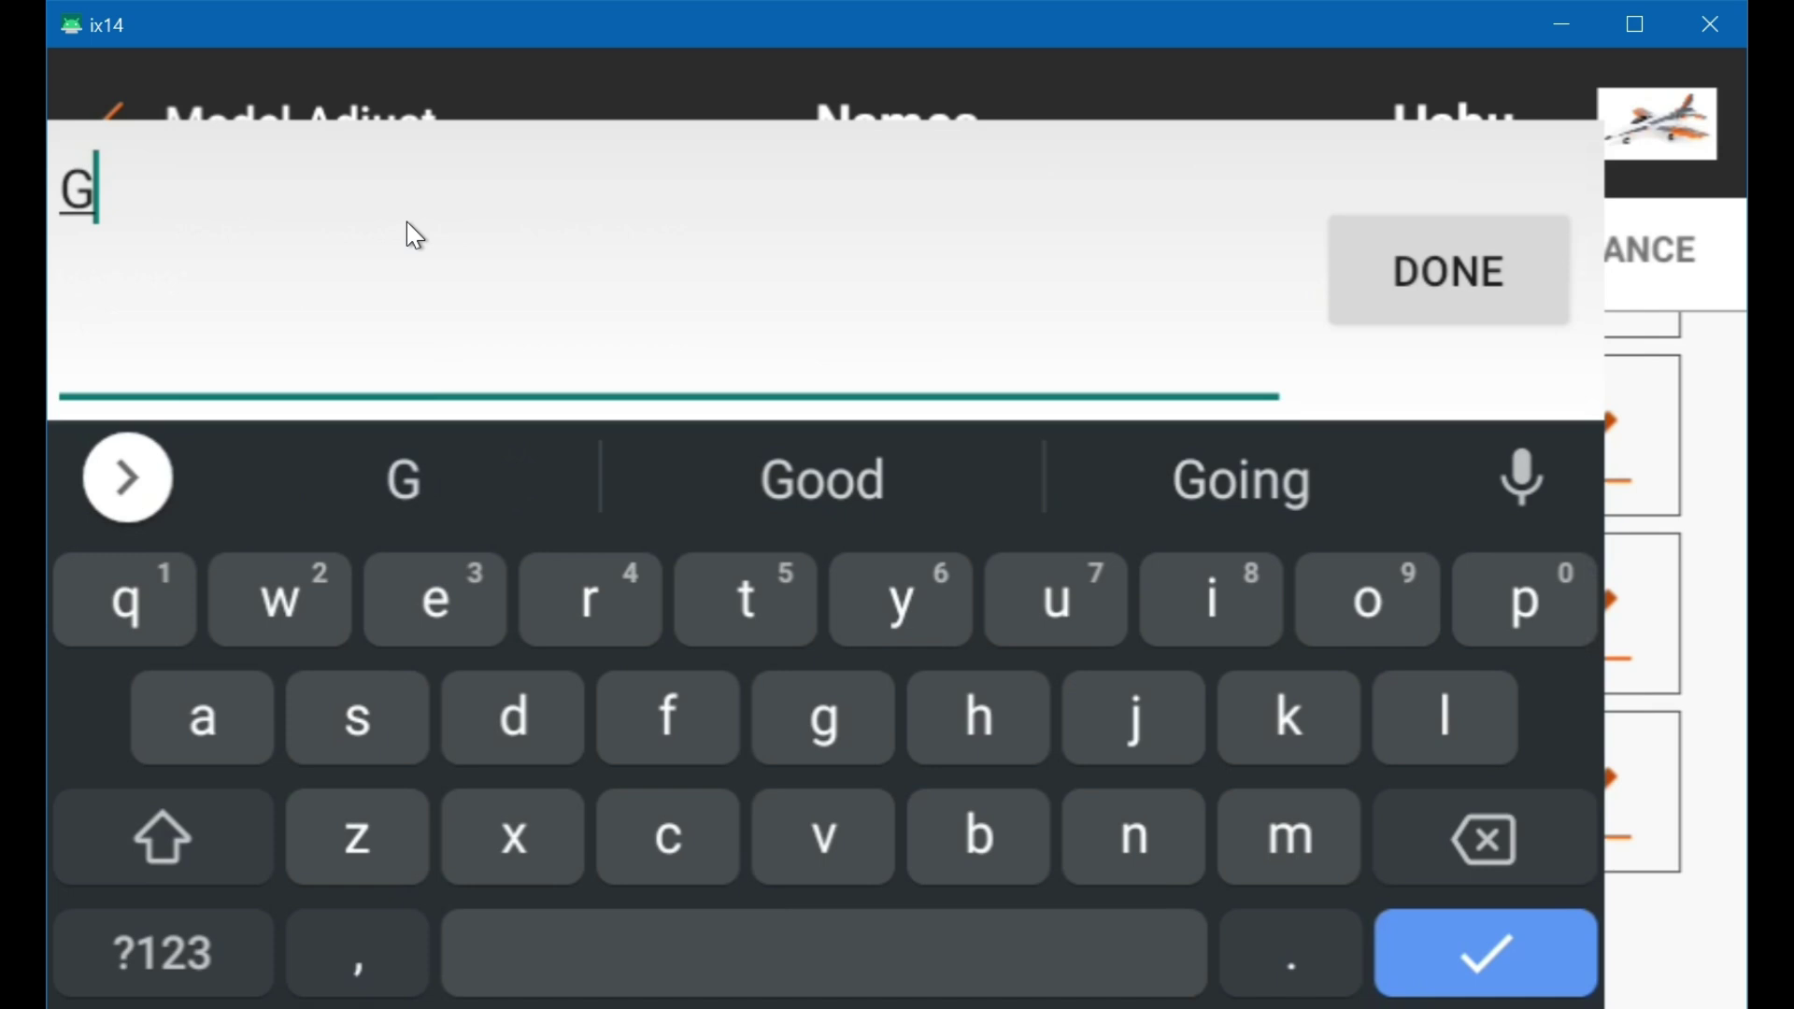
text(ain)
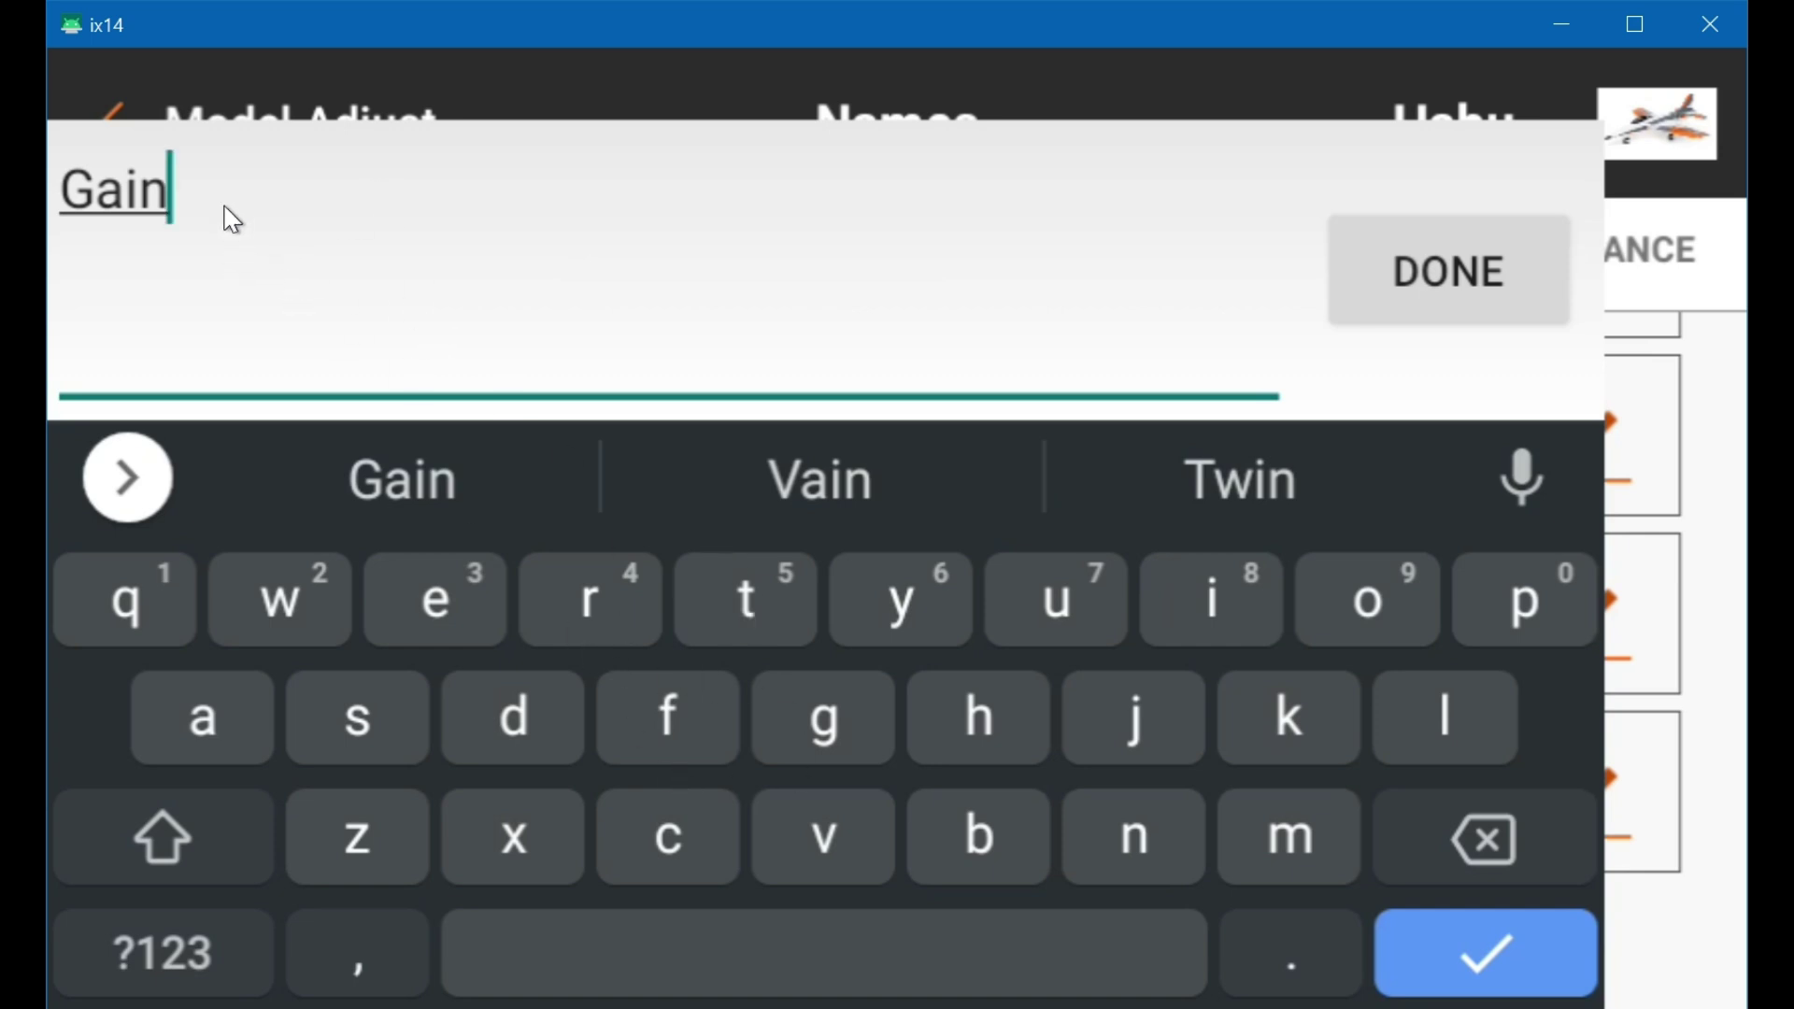
click(1477, 955)
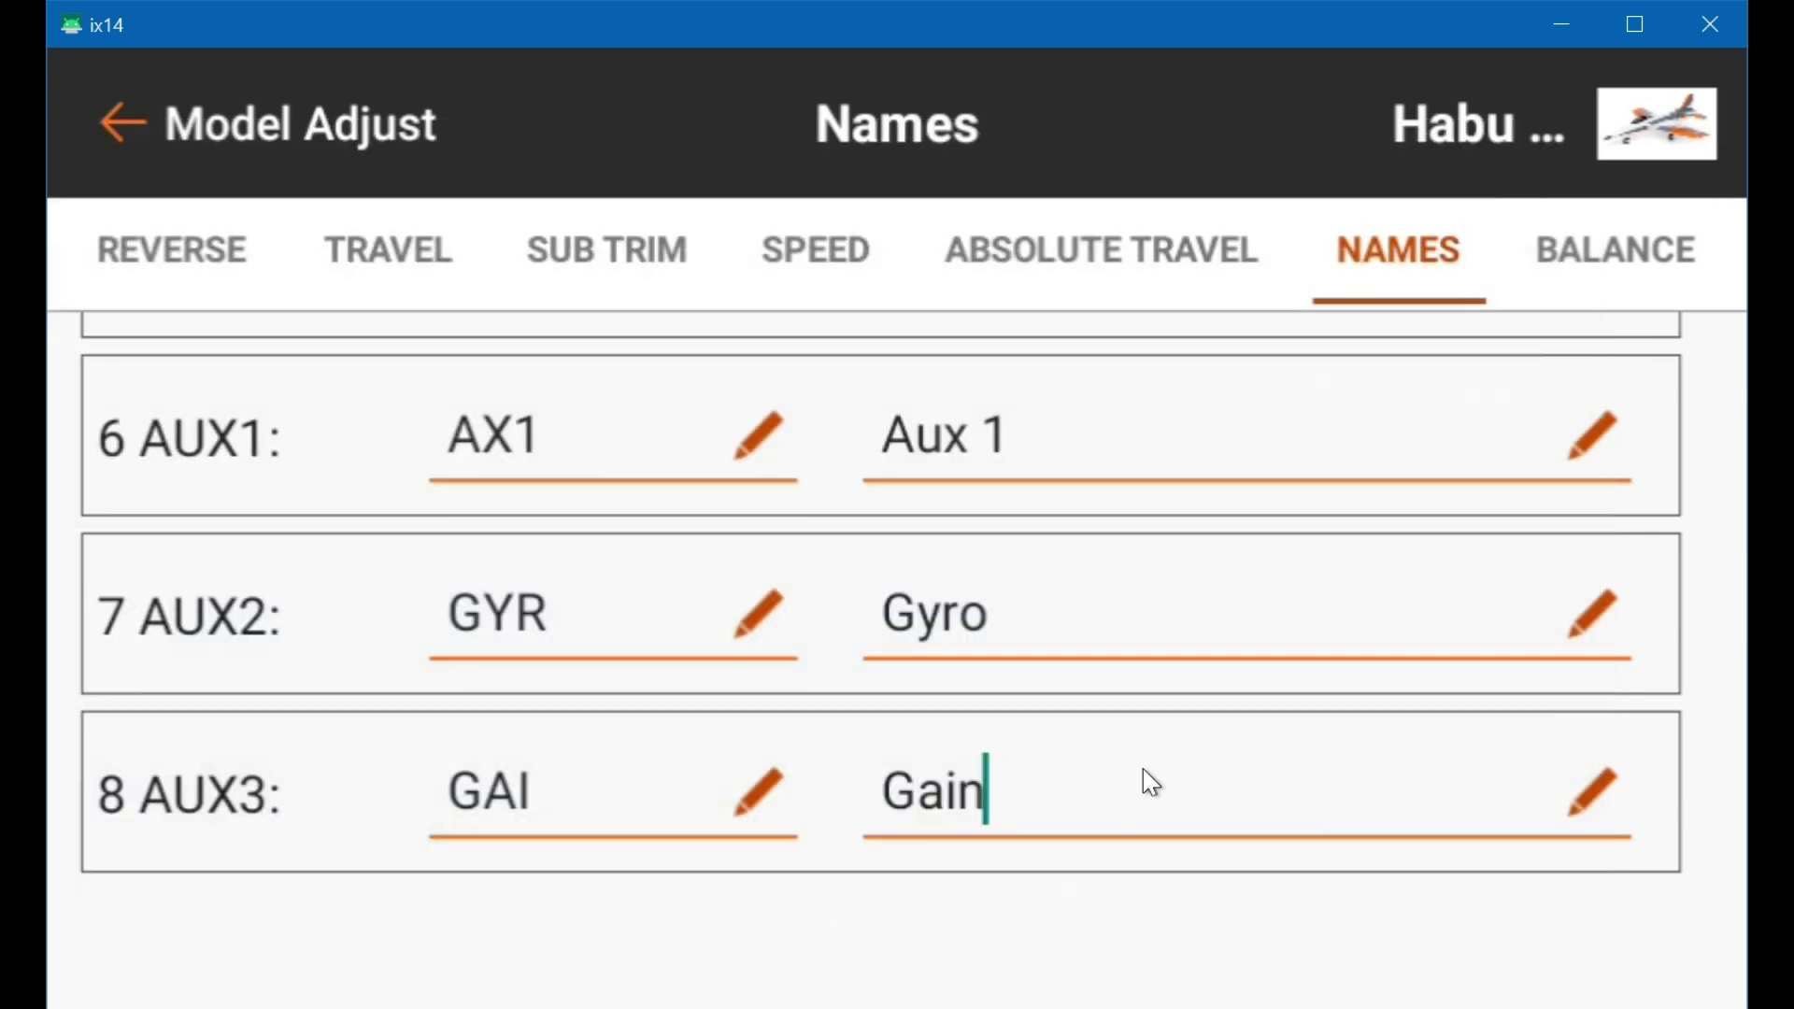
- Back out of AirWare to its dashboard and return to the Android home screen
click(112, 129)
click(112, 131)
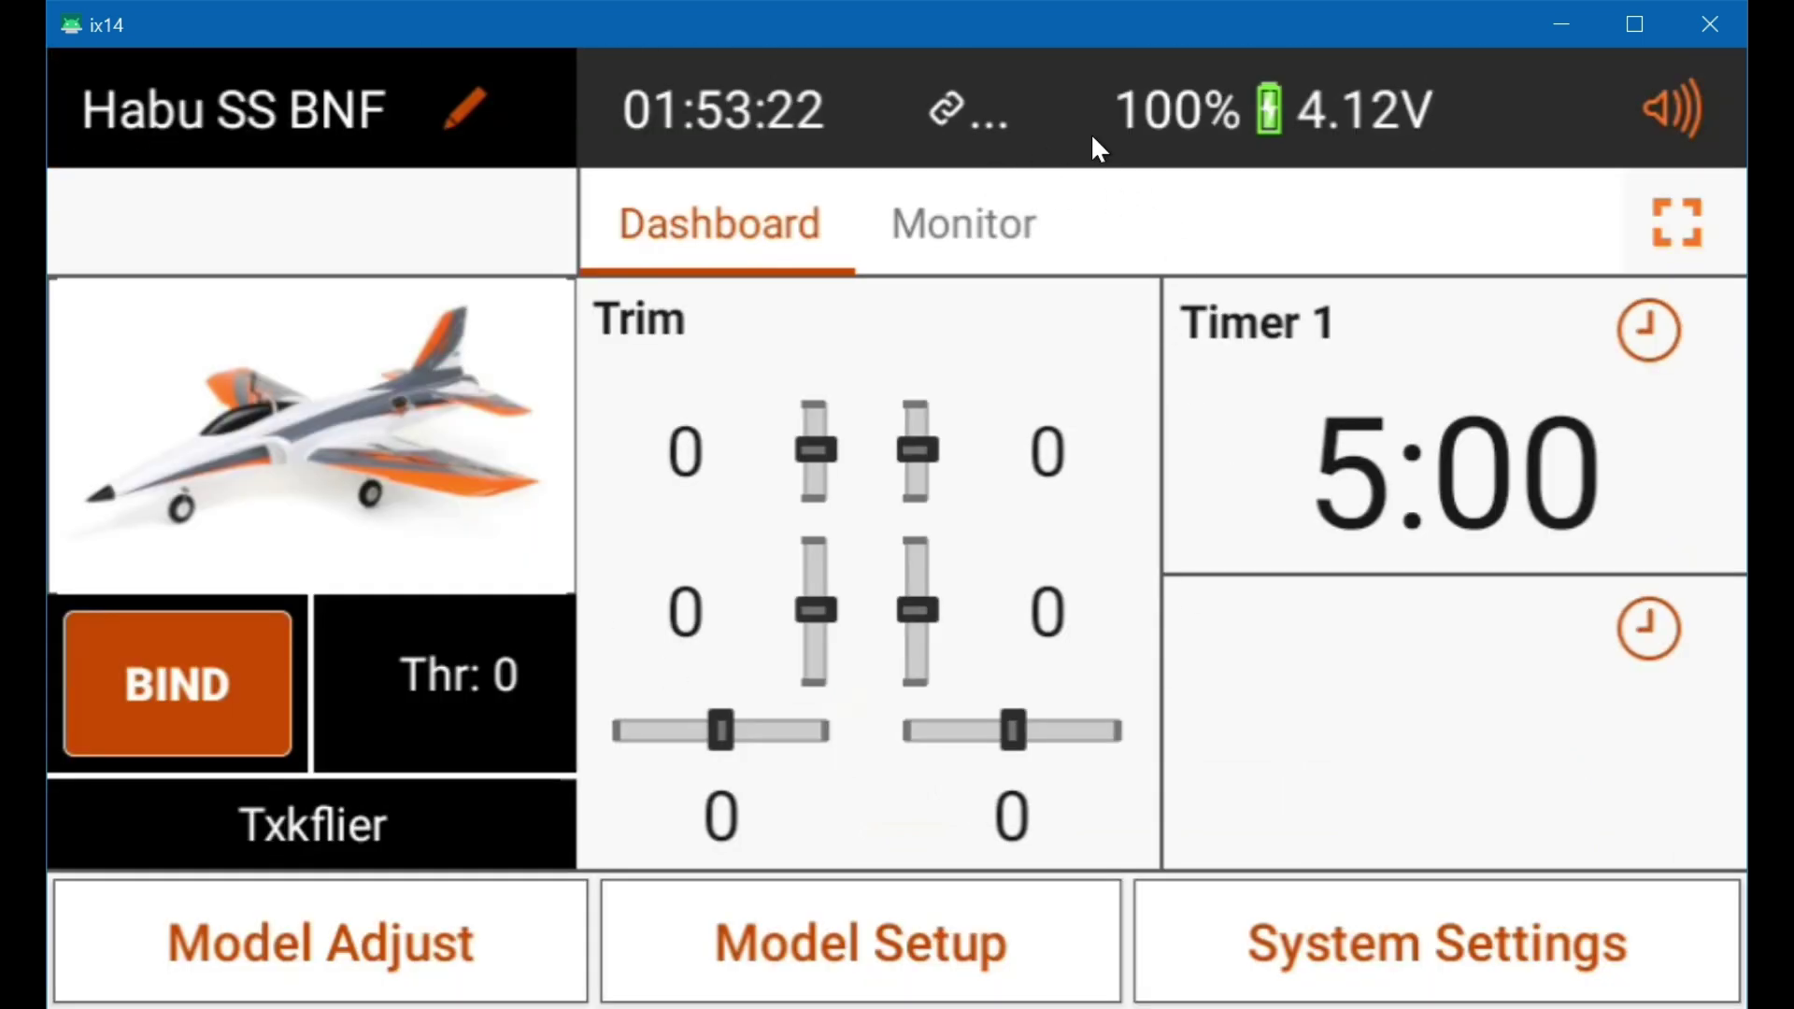
drag(875, 70, 841, 592)
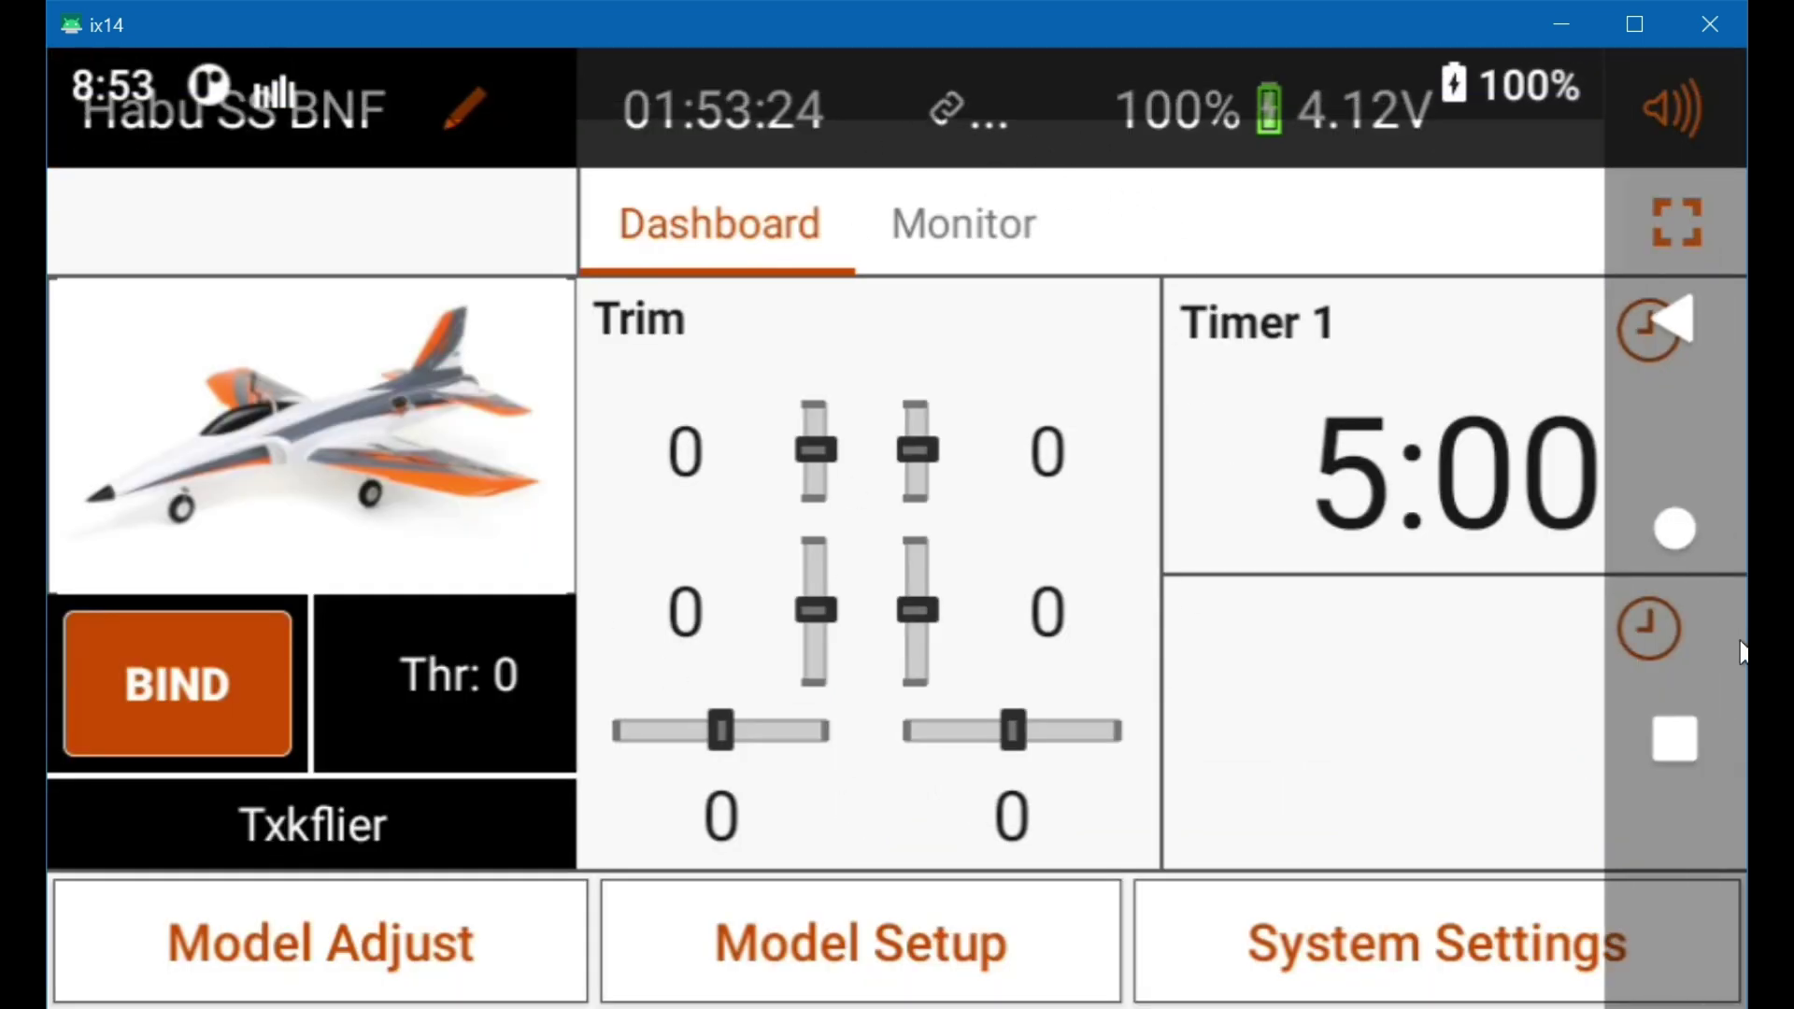
click(1676, 739)
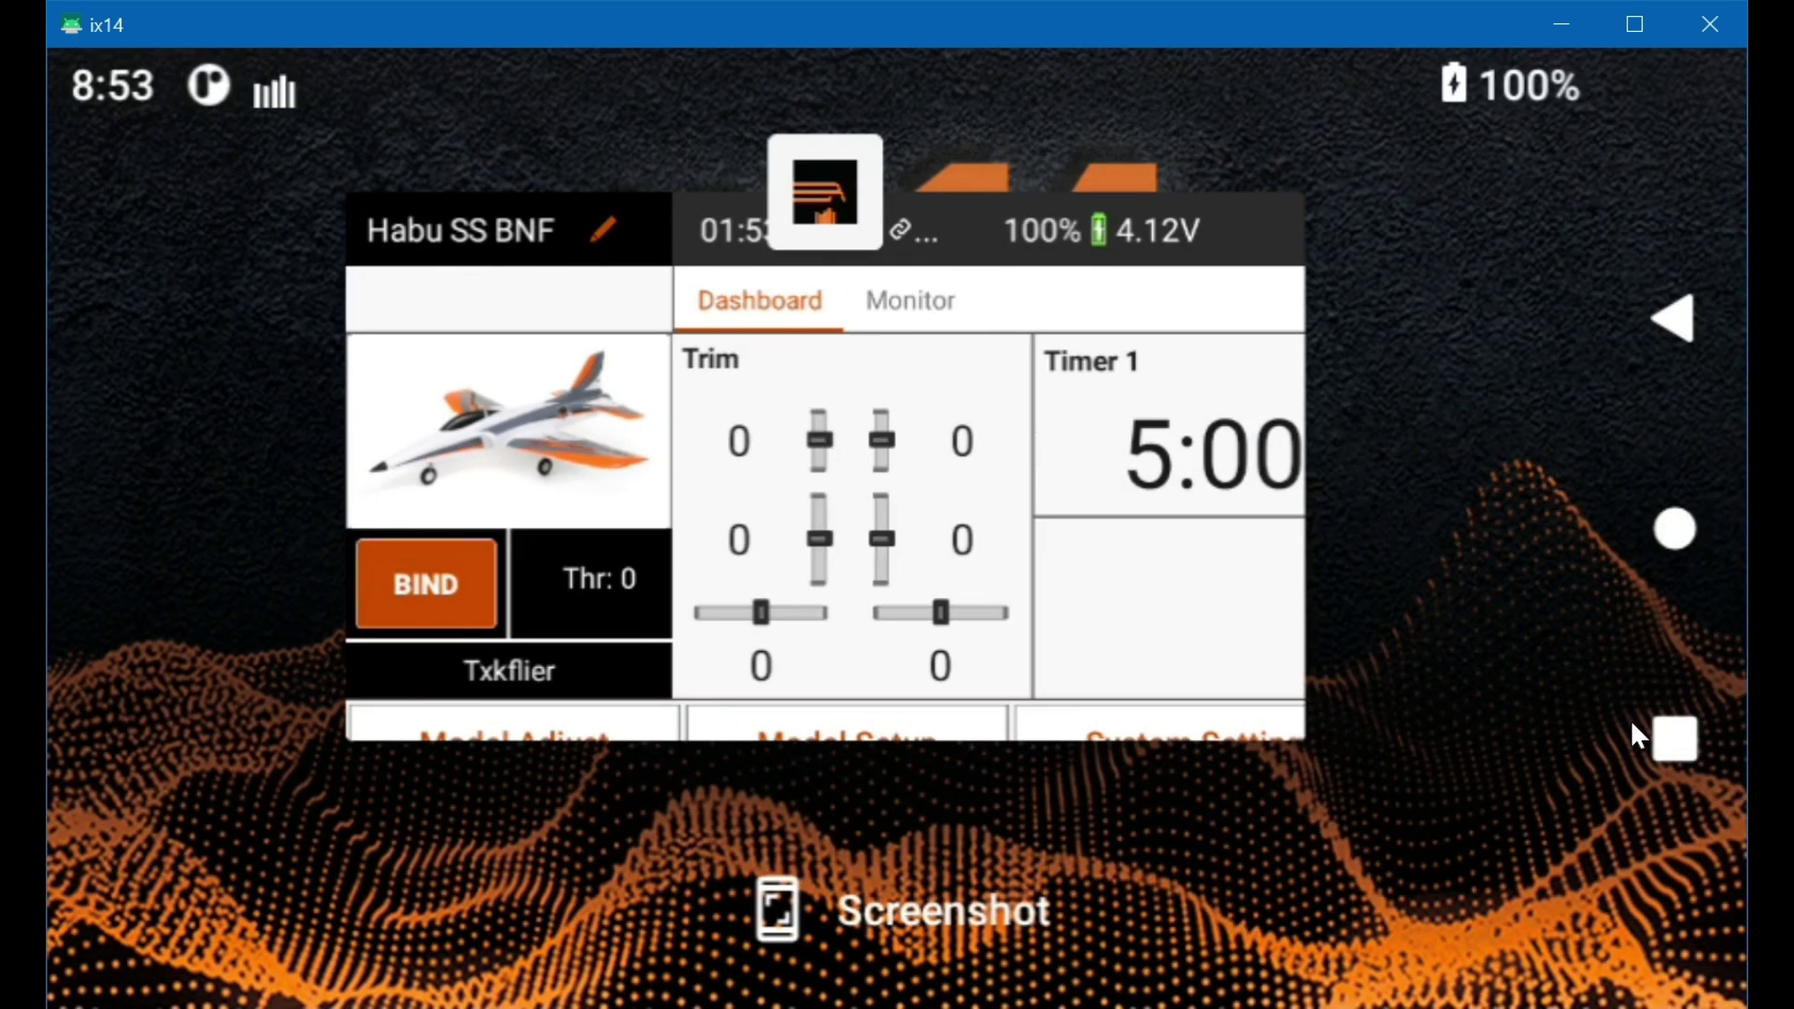
click(1674, 555)
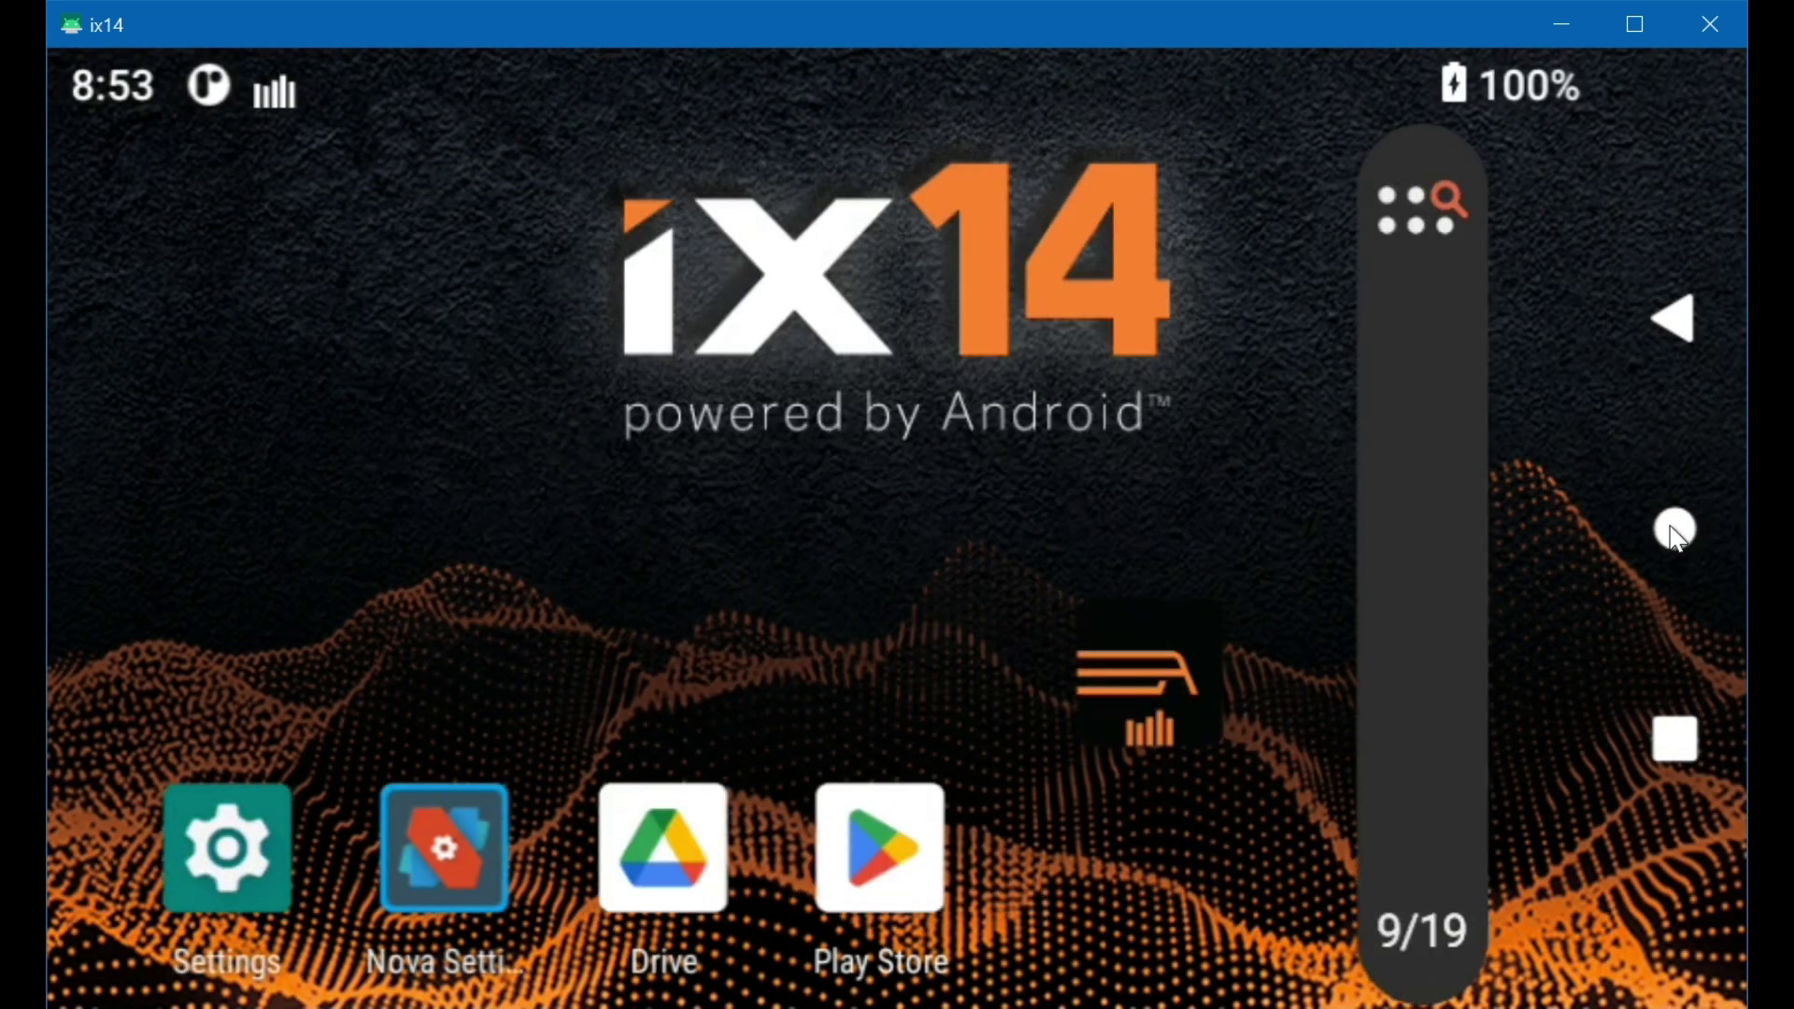
- Open Apps & notifications in Settings and turn Wi-Fi on from quick settings
click(229, 850)
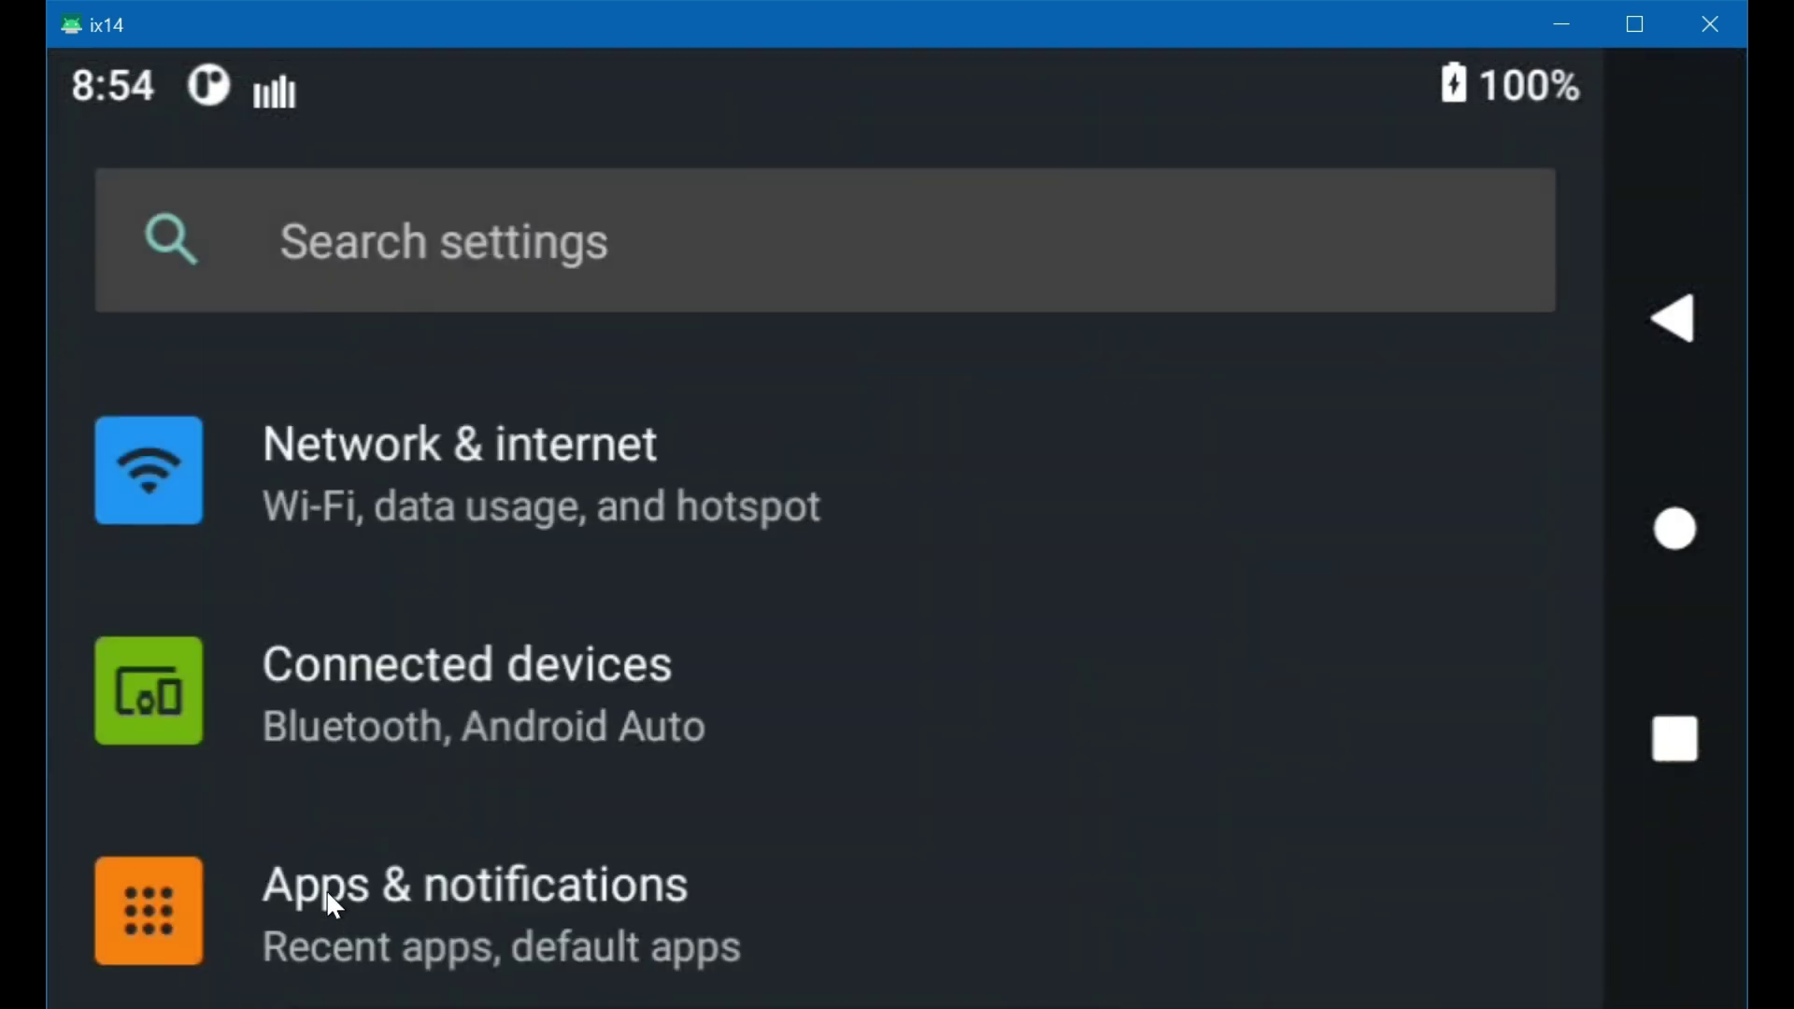
click(327, 893)
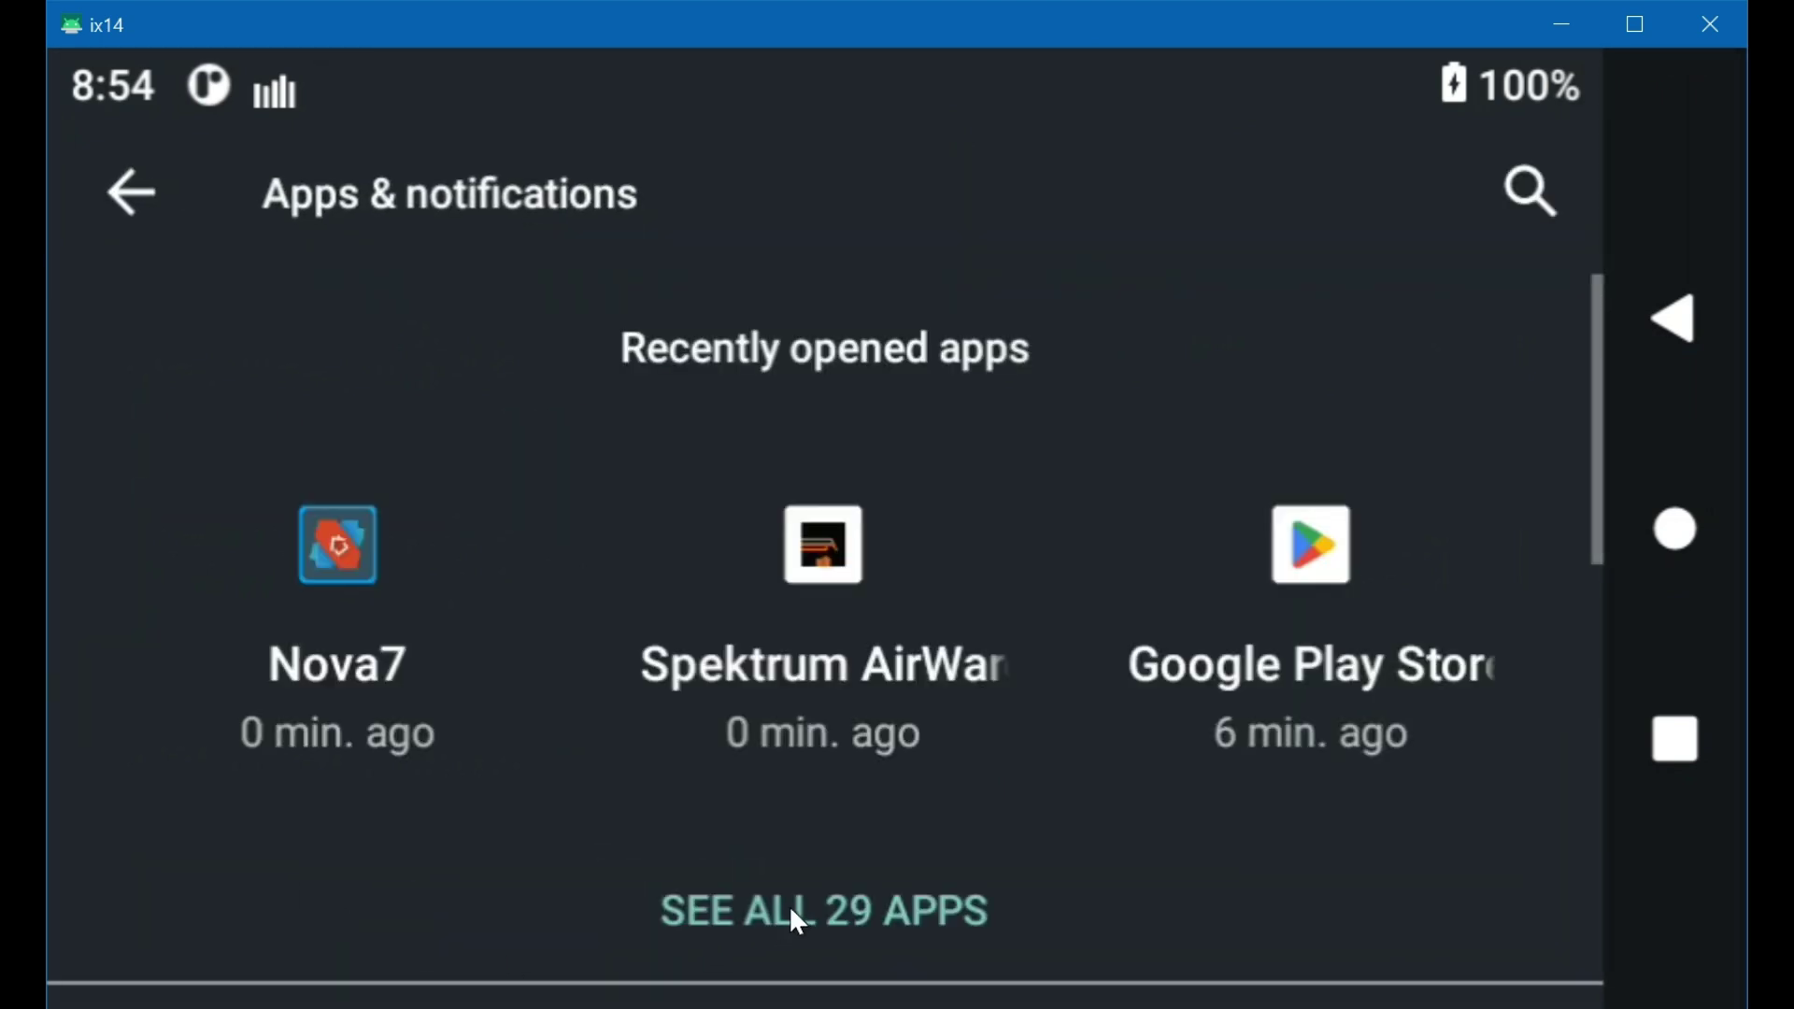
drag(1056, 75, 1017, 998)
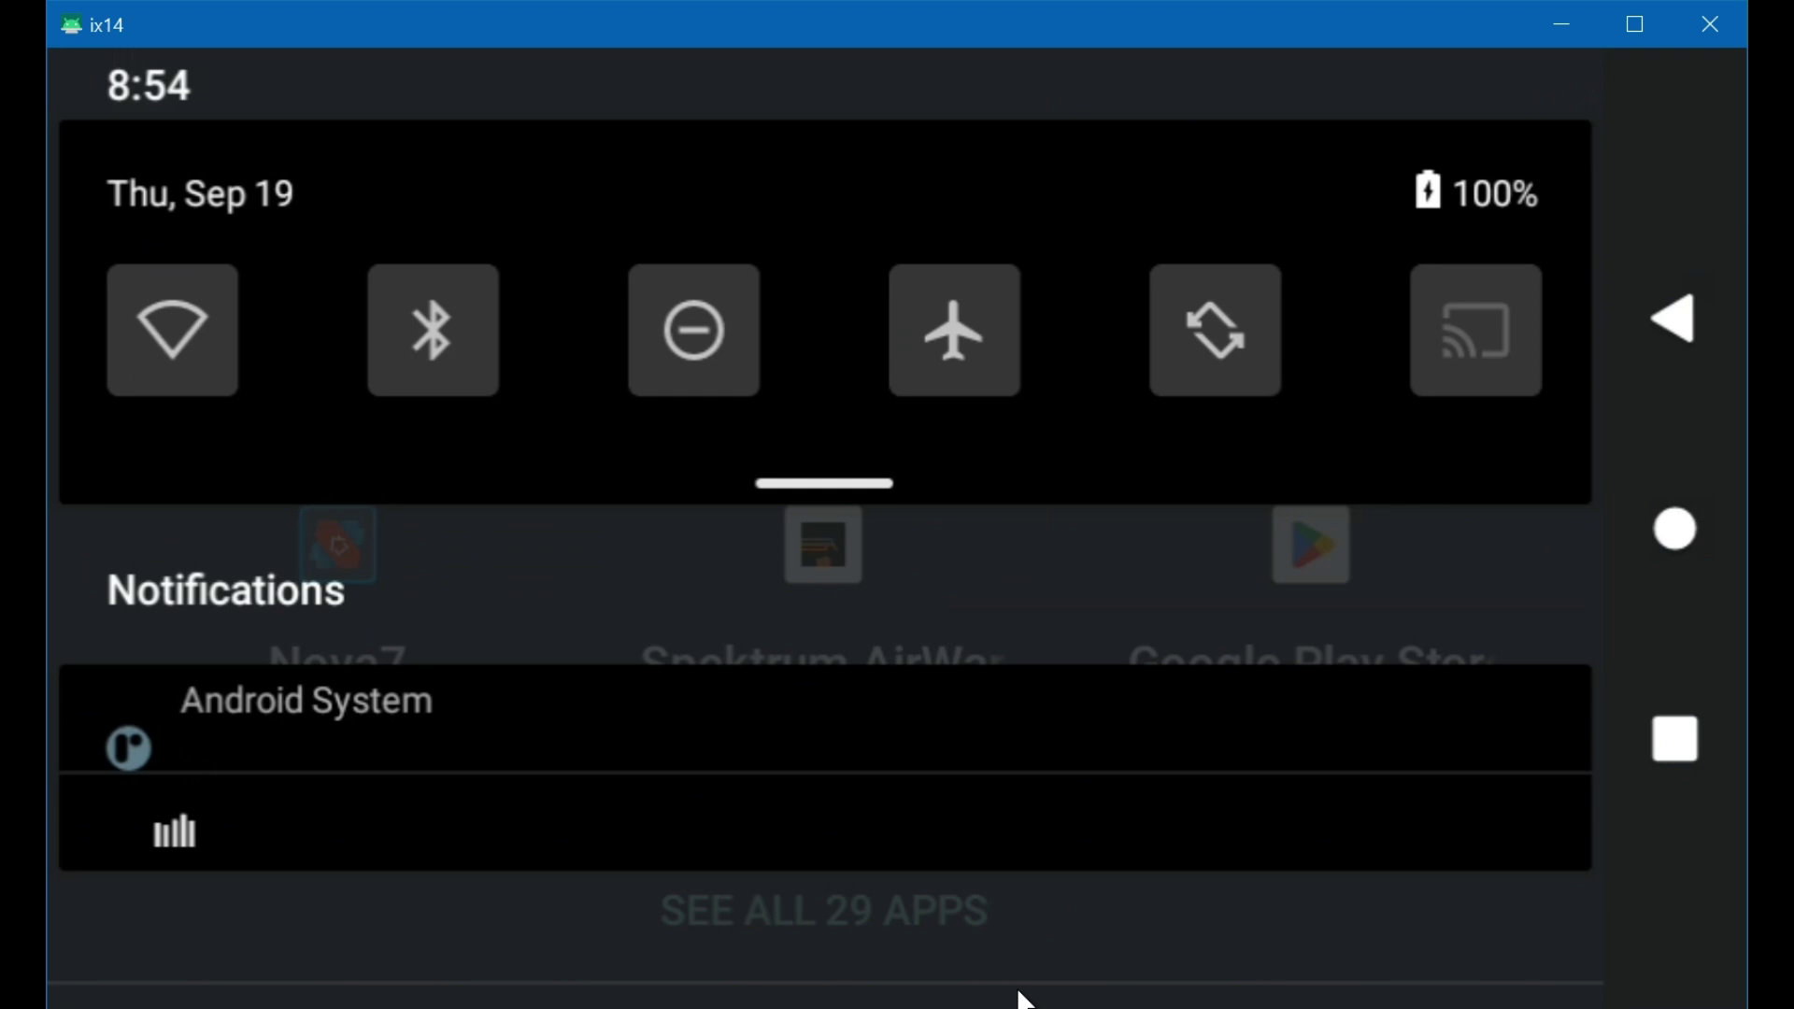
click(190, 335)
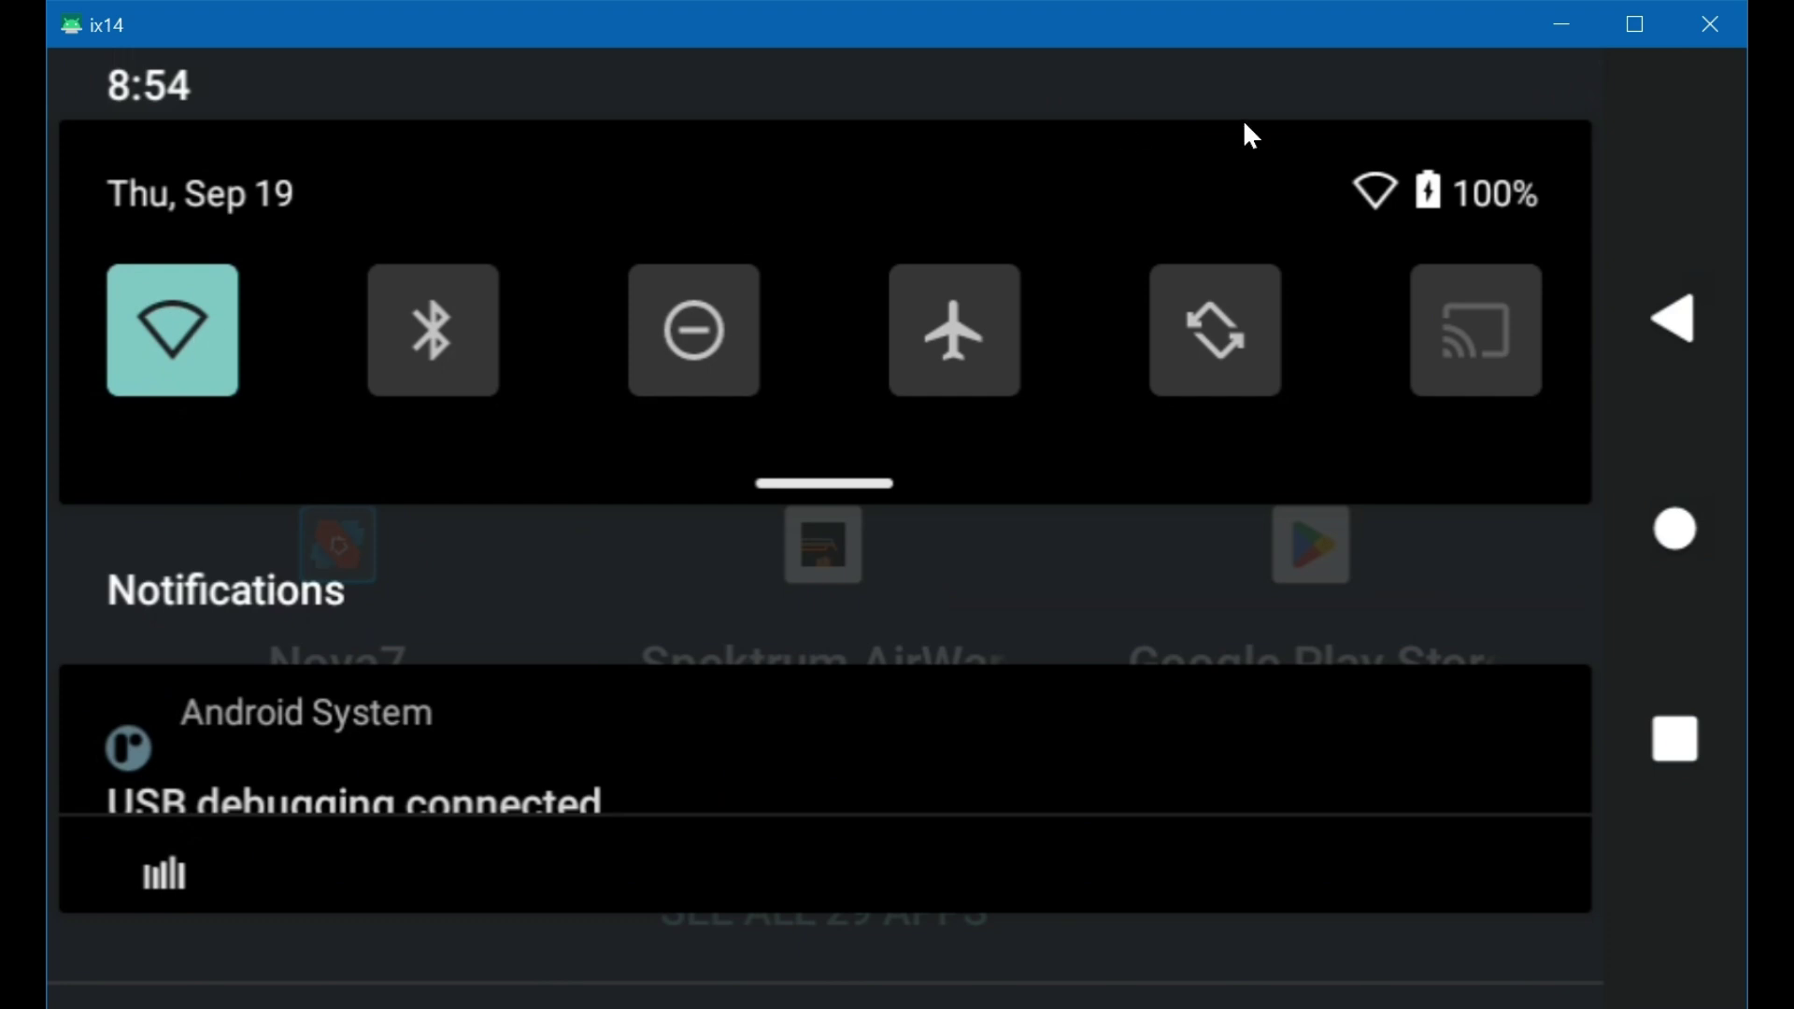
click(1662, 304)
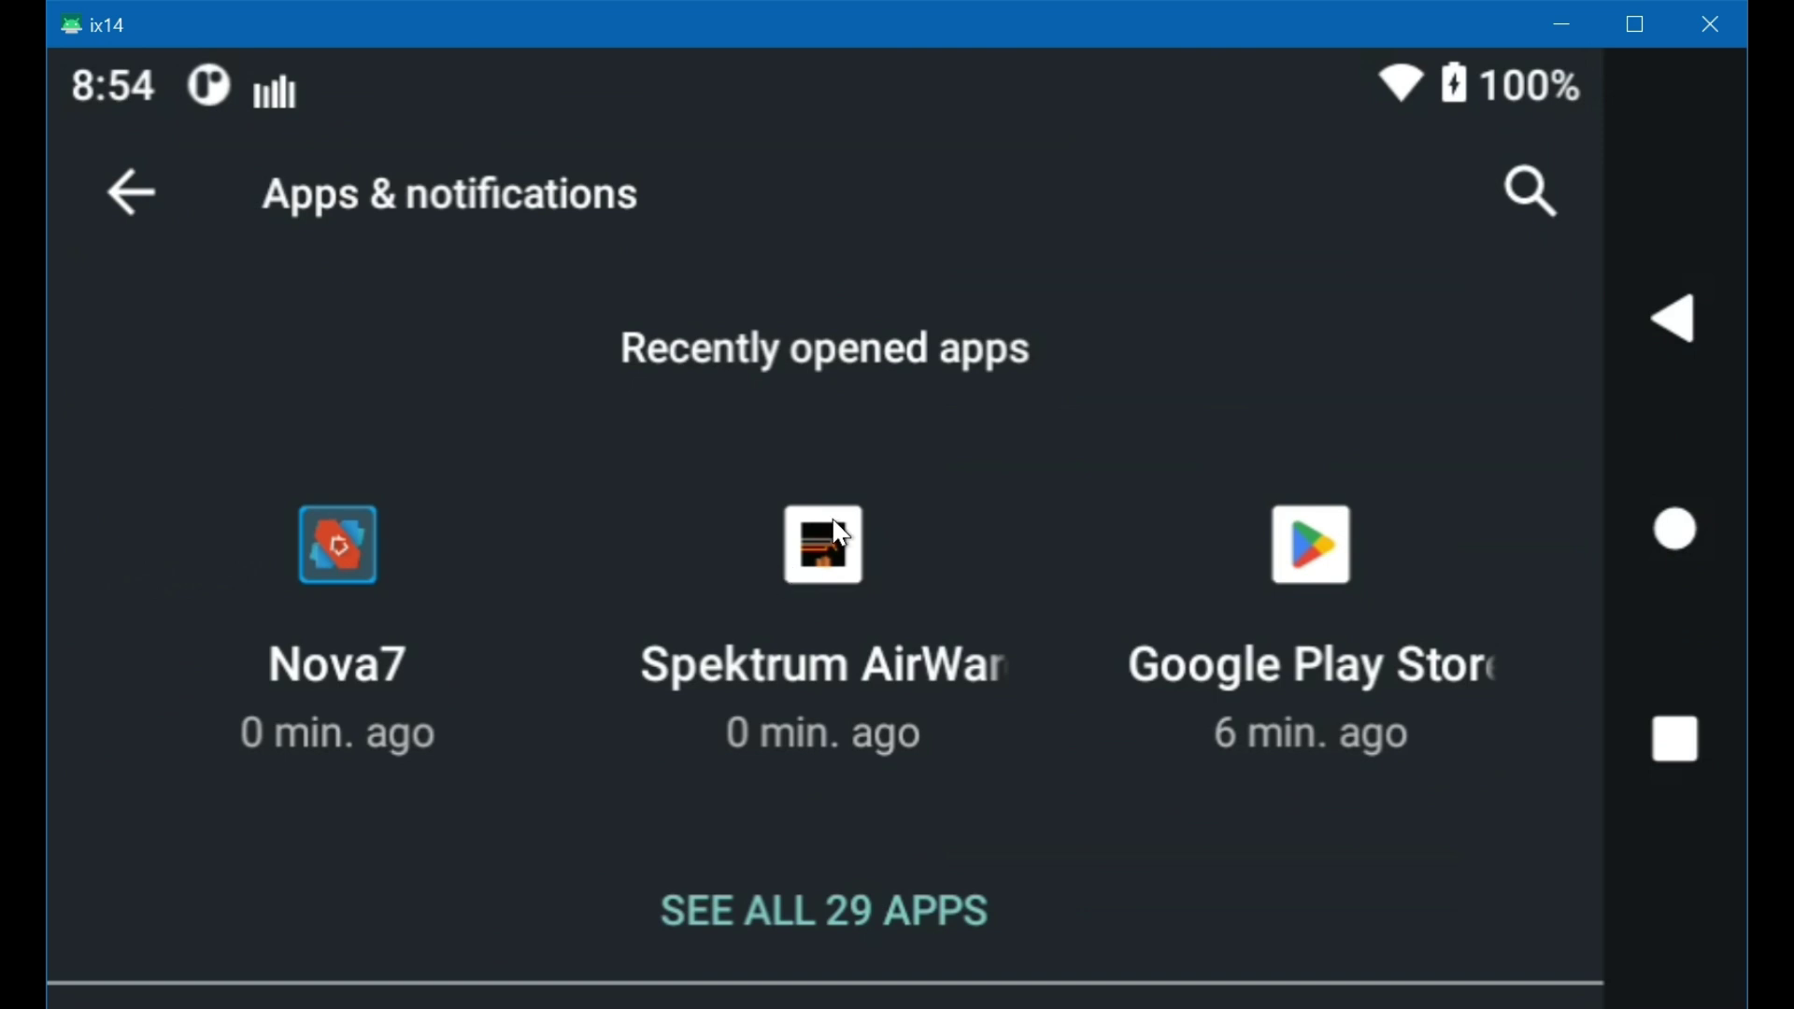
- Find Gboard in the list of all 29 apps and open its app details
click(797, 909)
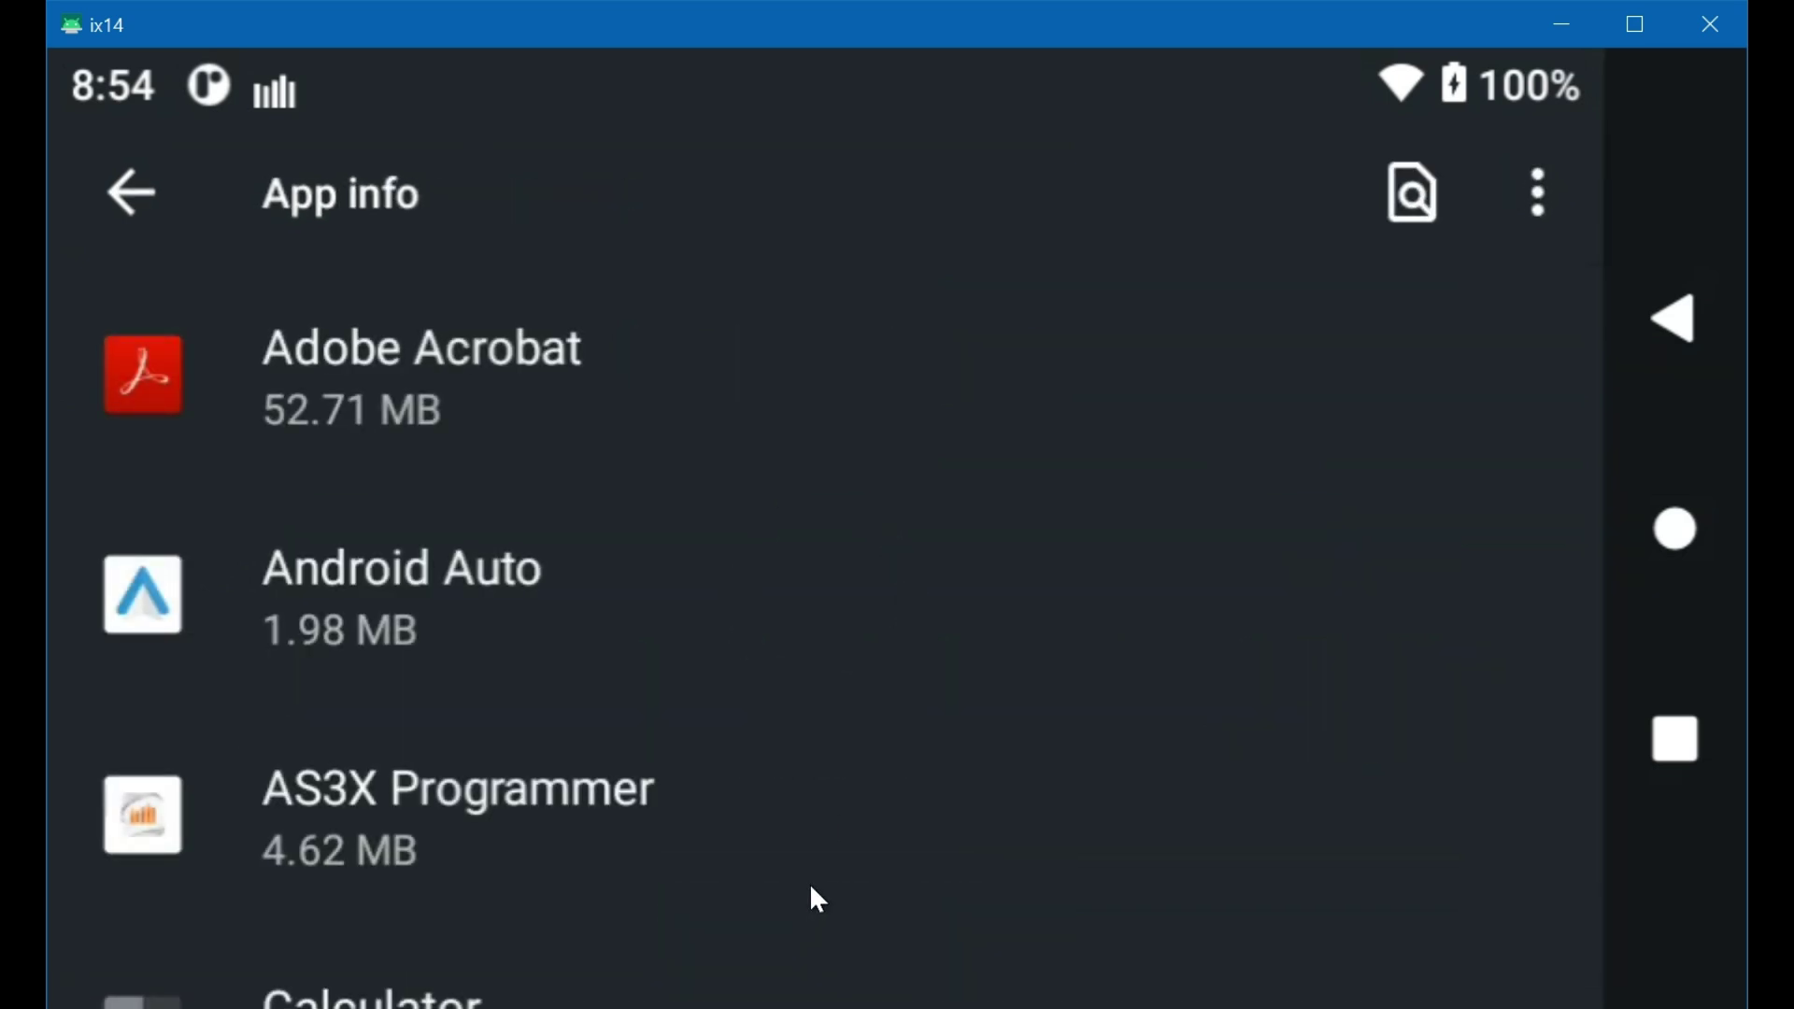
scroll(747, 495, down, 10)
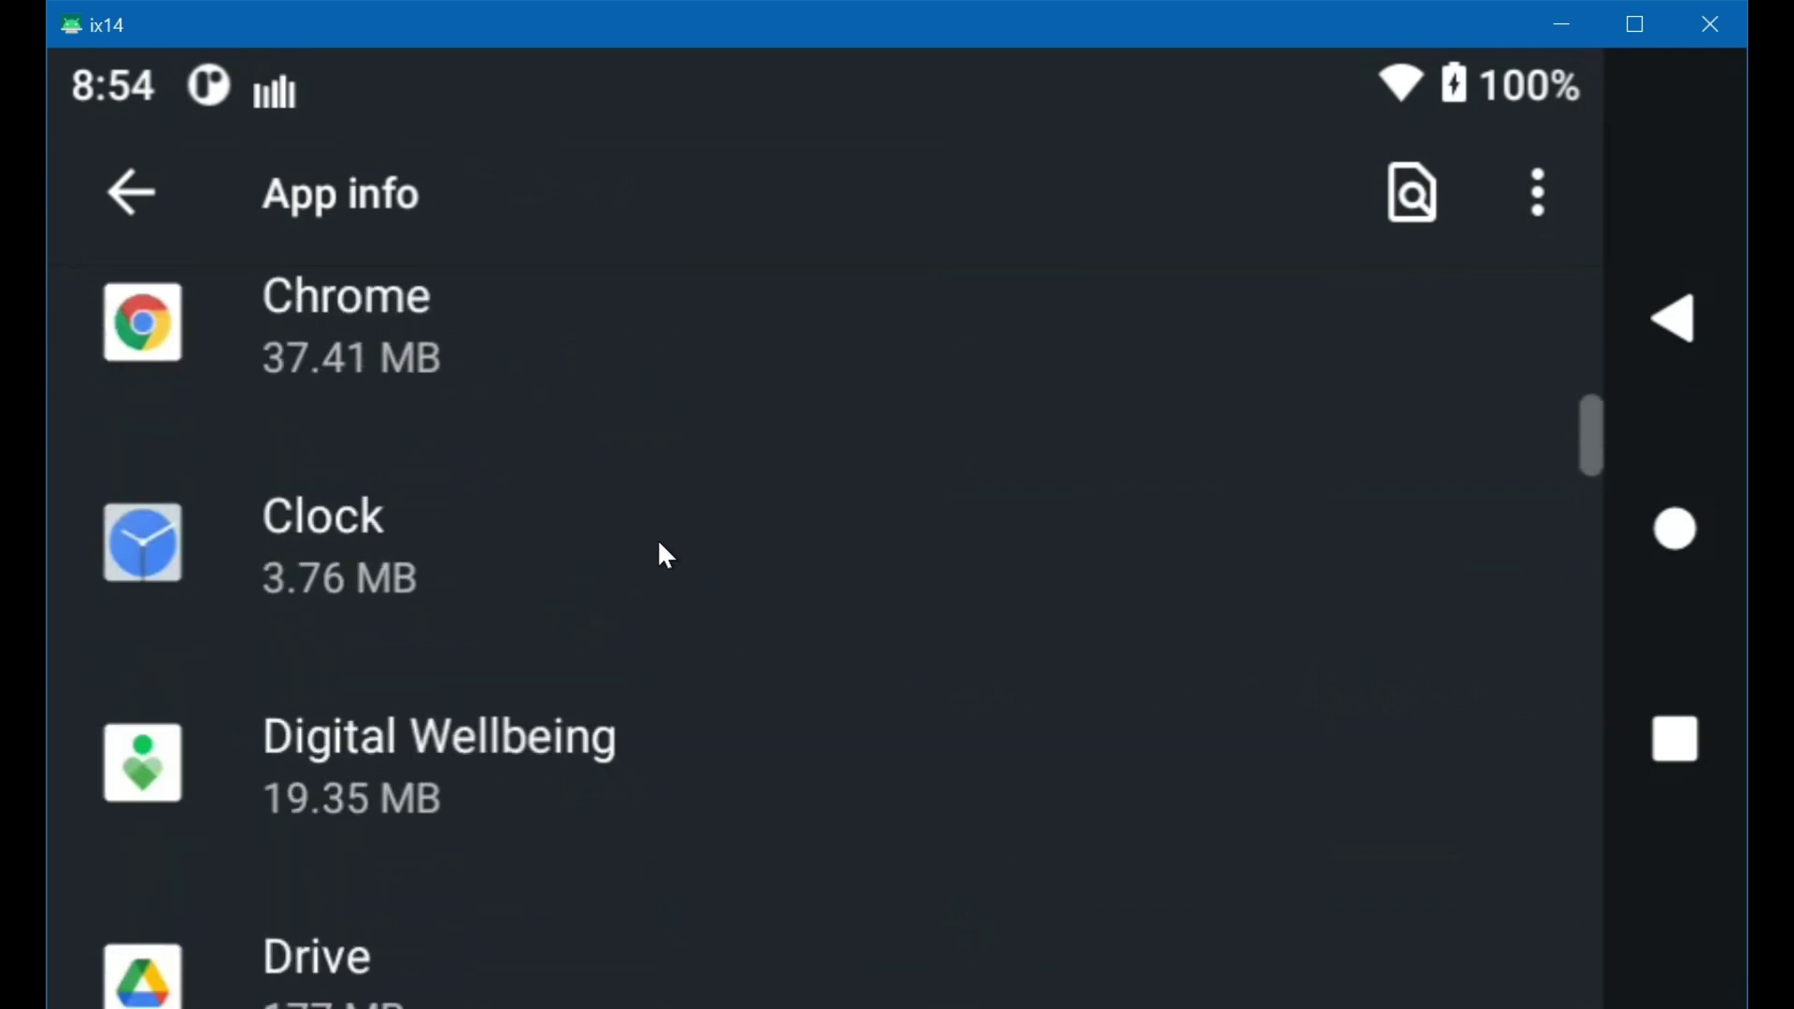
scroll(659, 546, down, 5)
scroll(659, 546, down, 7)
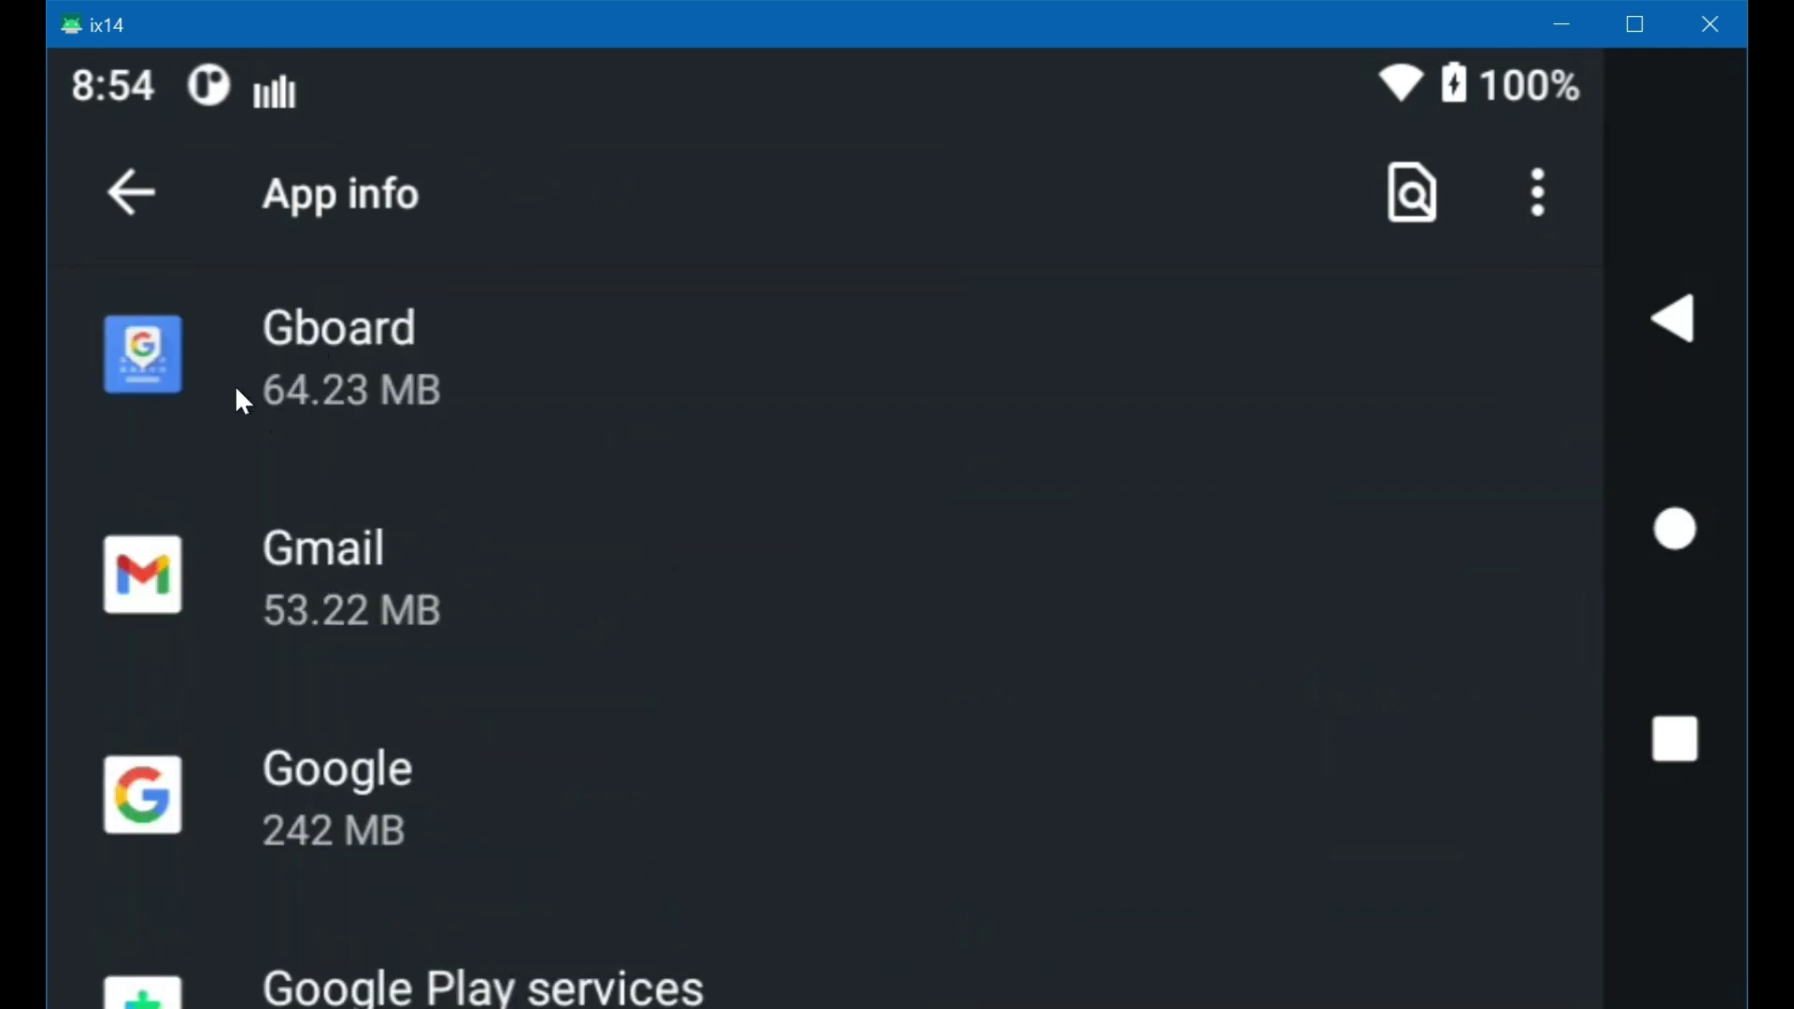
click(320, 341)
- Expand Gboard's Advanced details to check its version, then return to Apps & notifications
scroll(954, 733, down, 10)
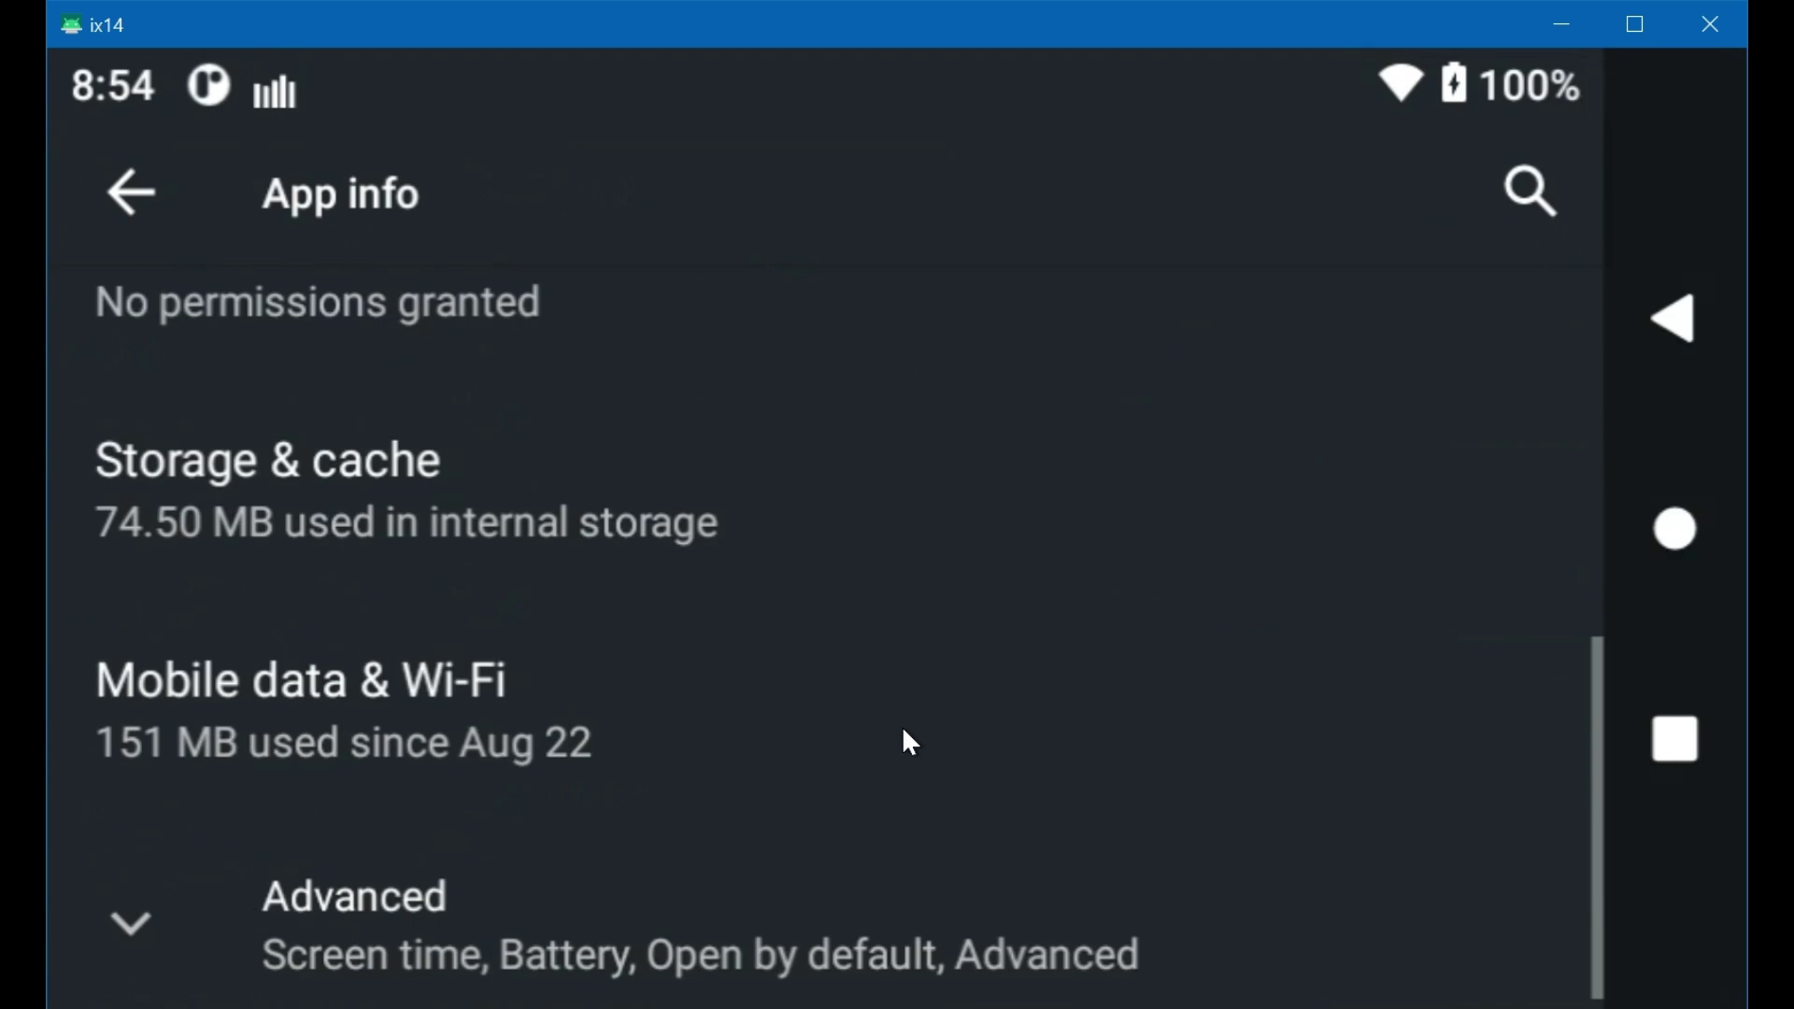
click(344, 912)
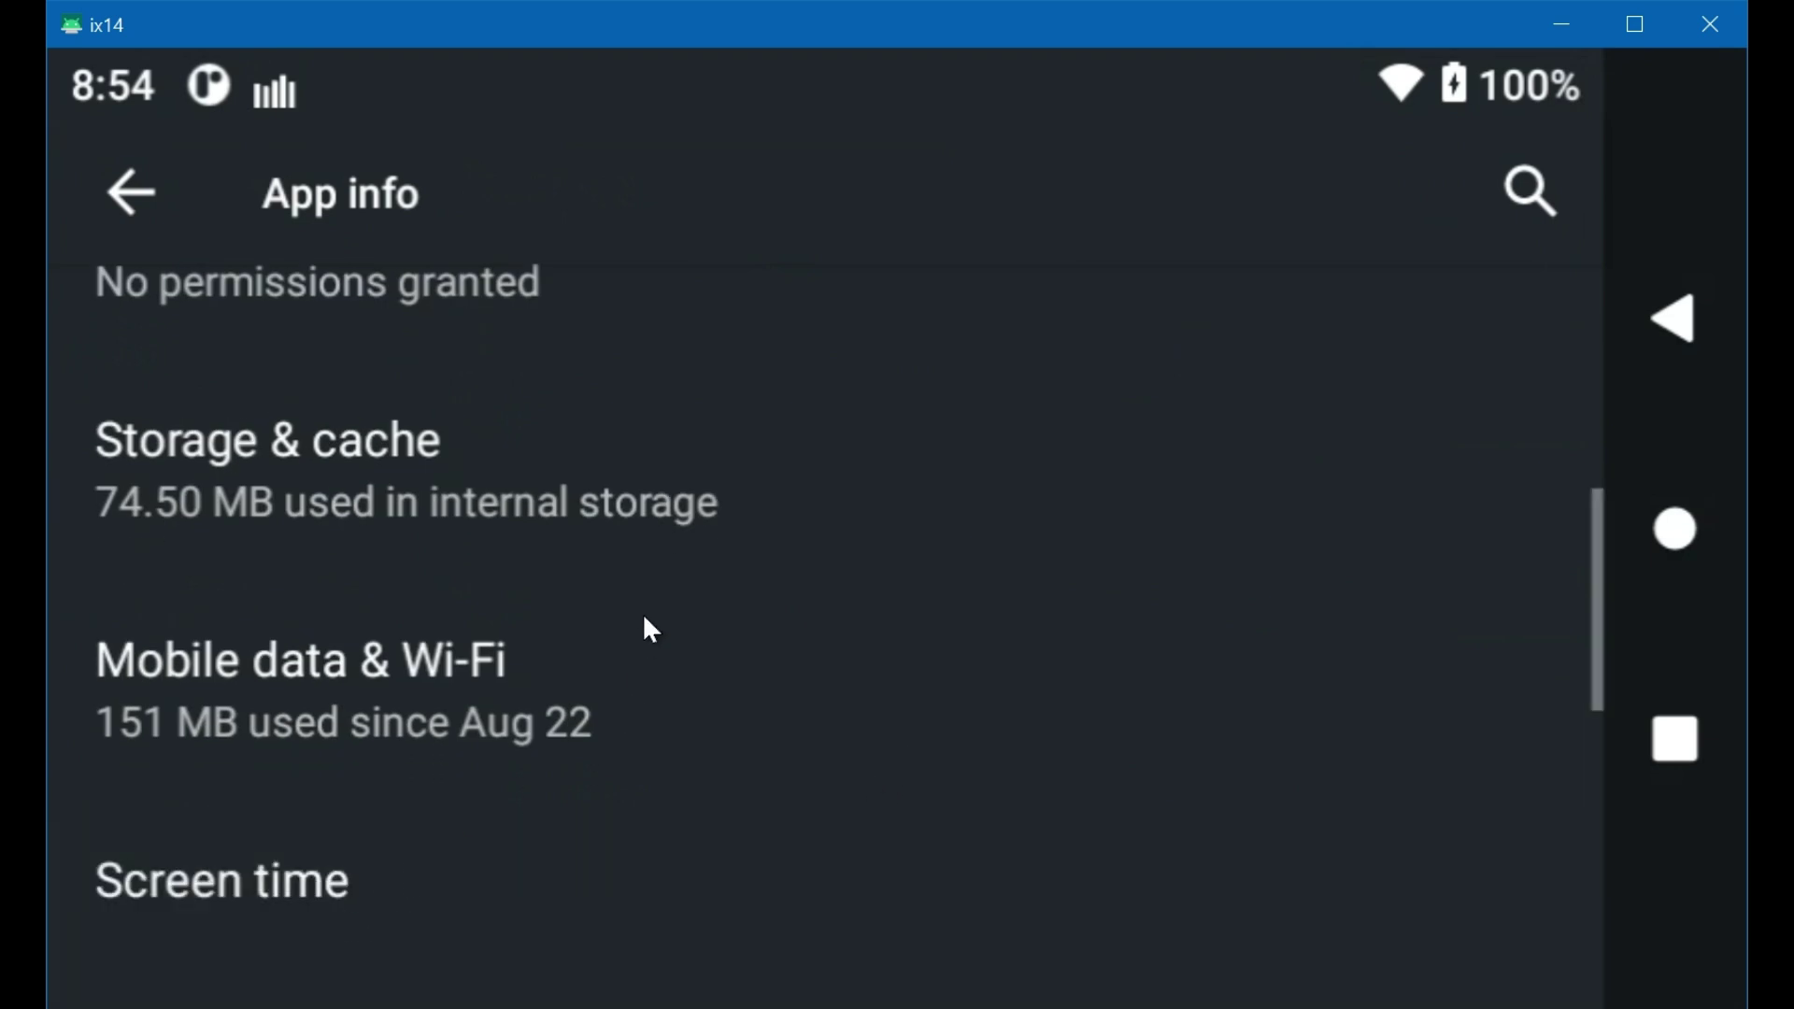
scroll(644, 622, down, 5)
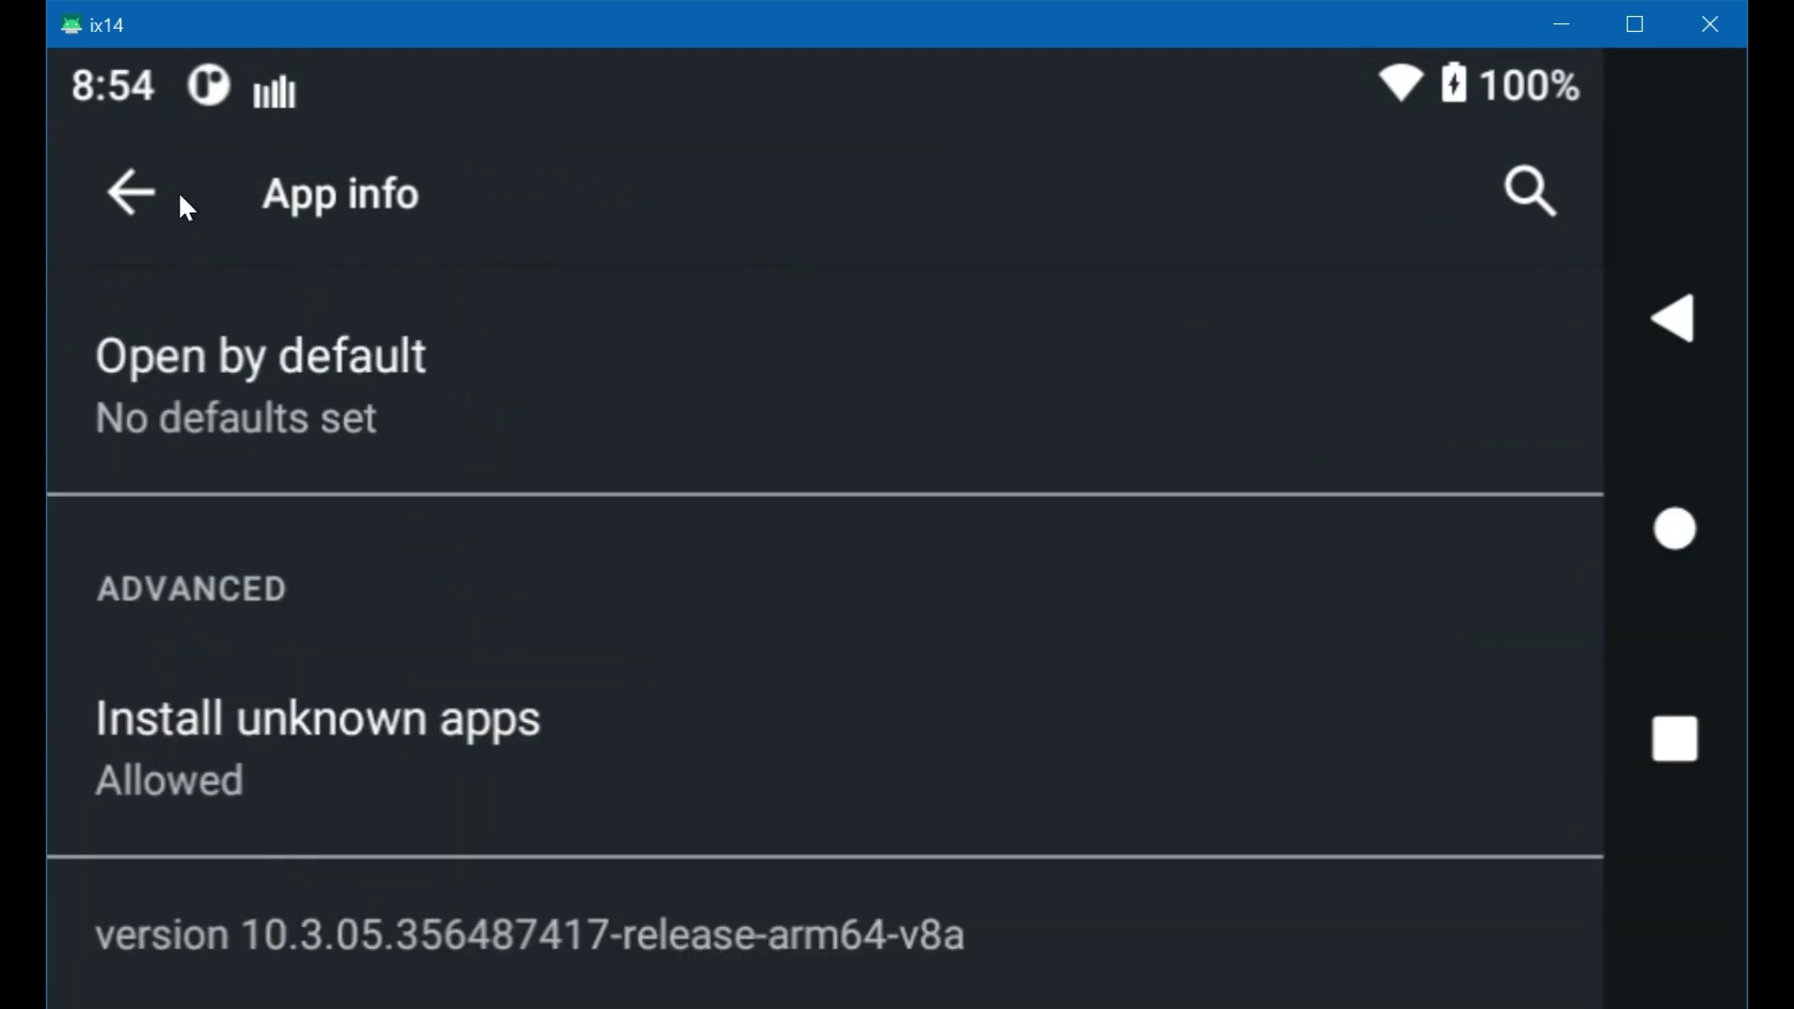
scroll(220, 757, up, 5)
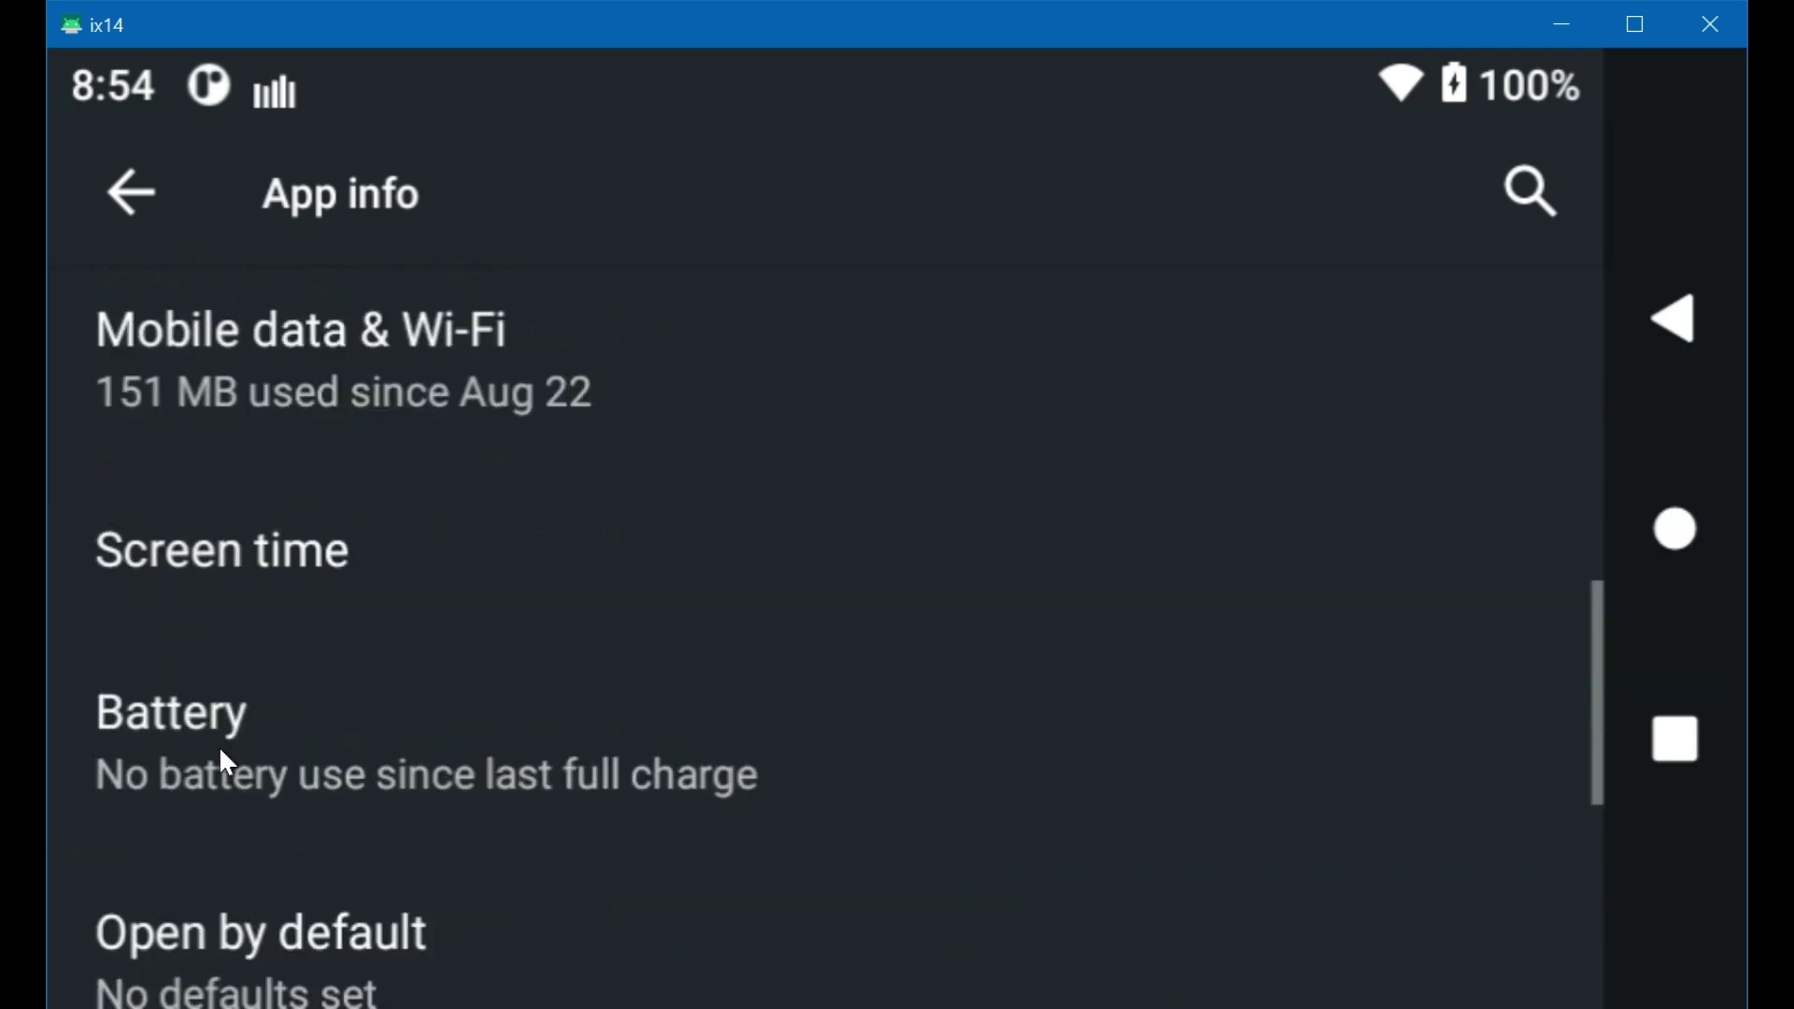
scroll(198, 739, down, 5)
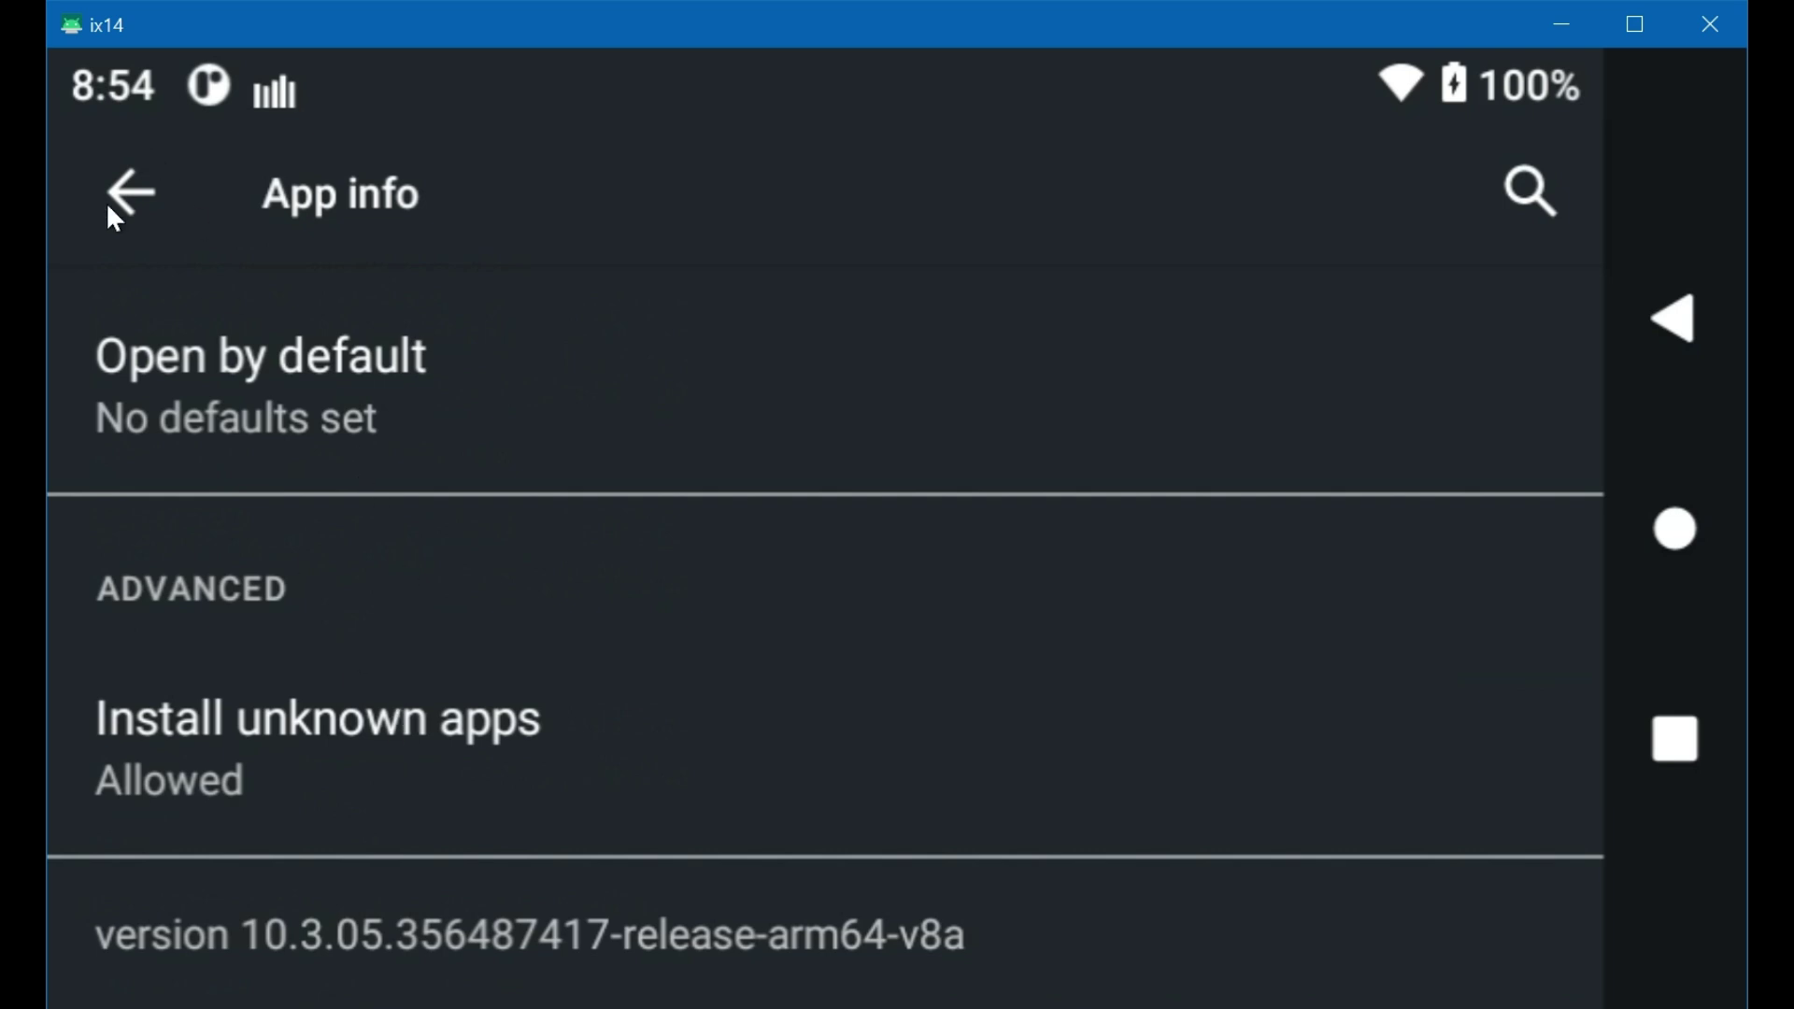
click(133, 189)
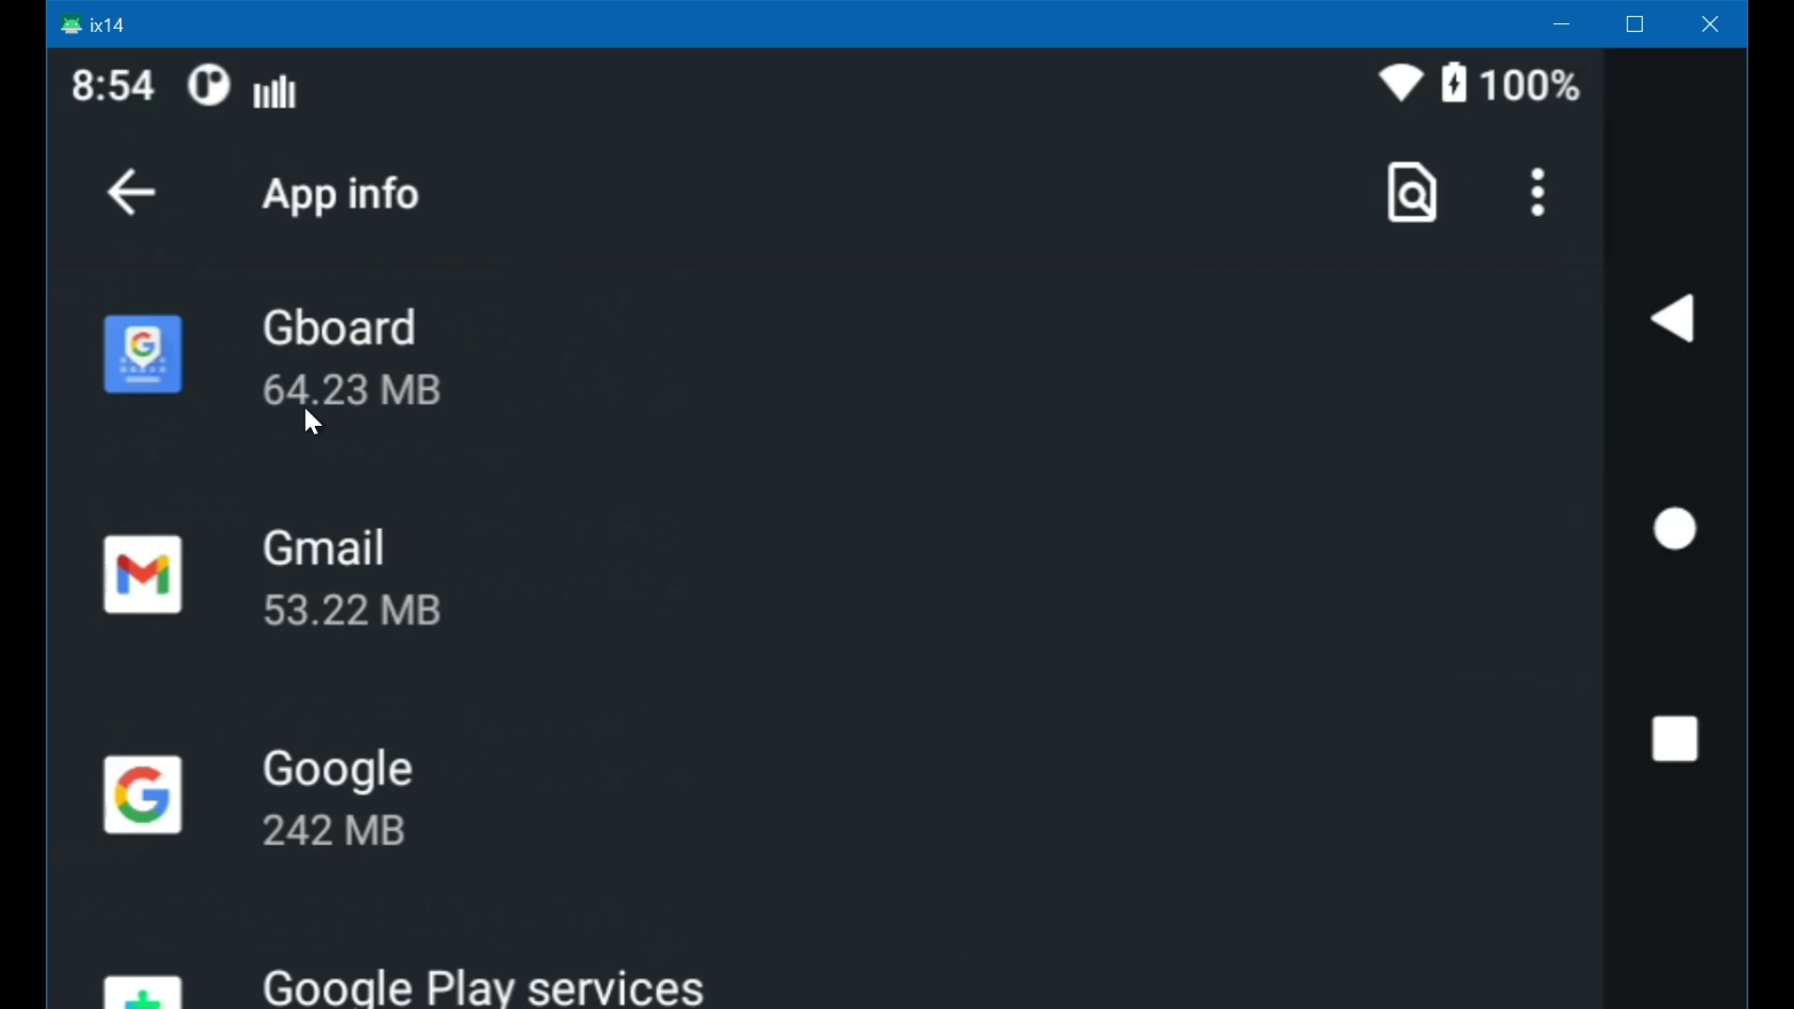
click(129, 191)
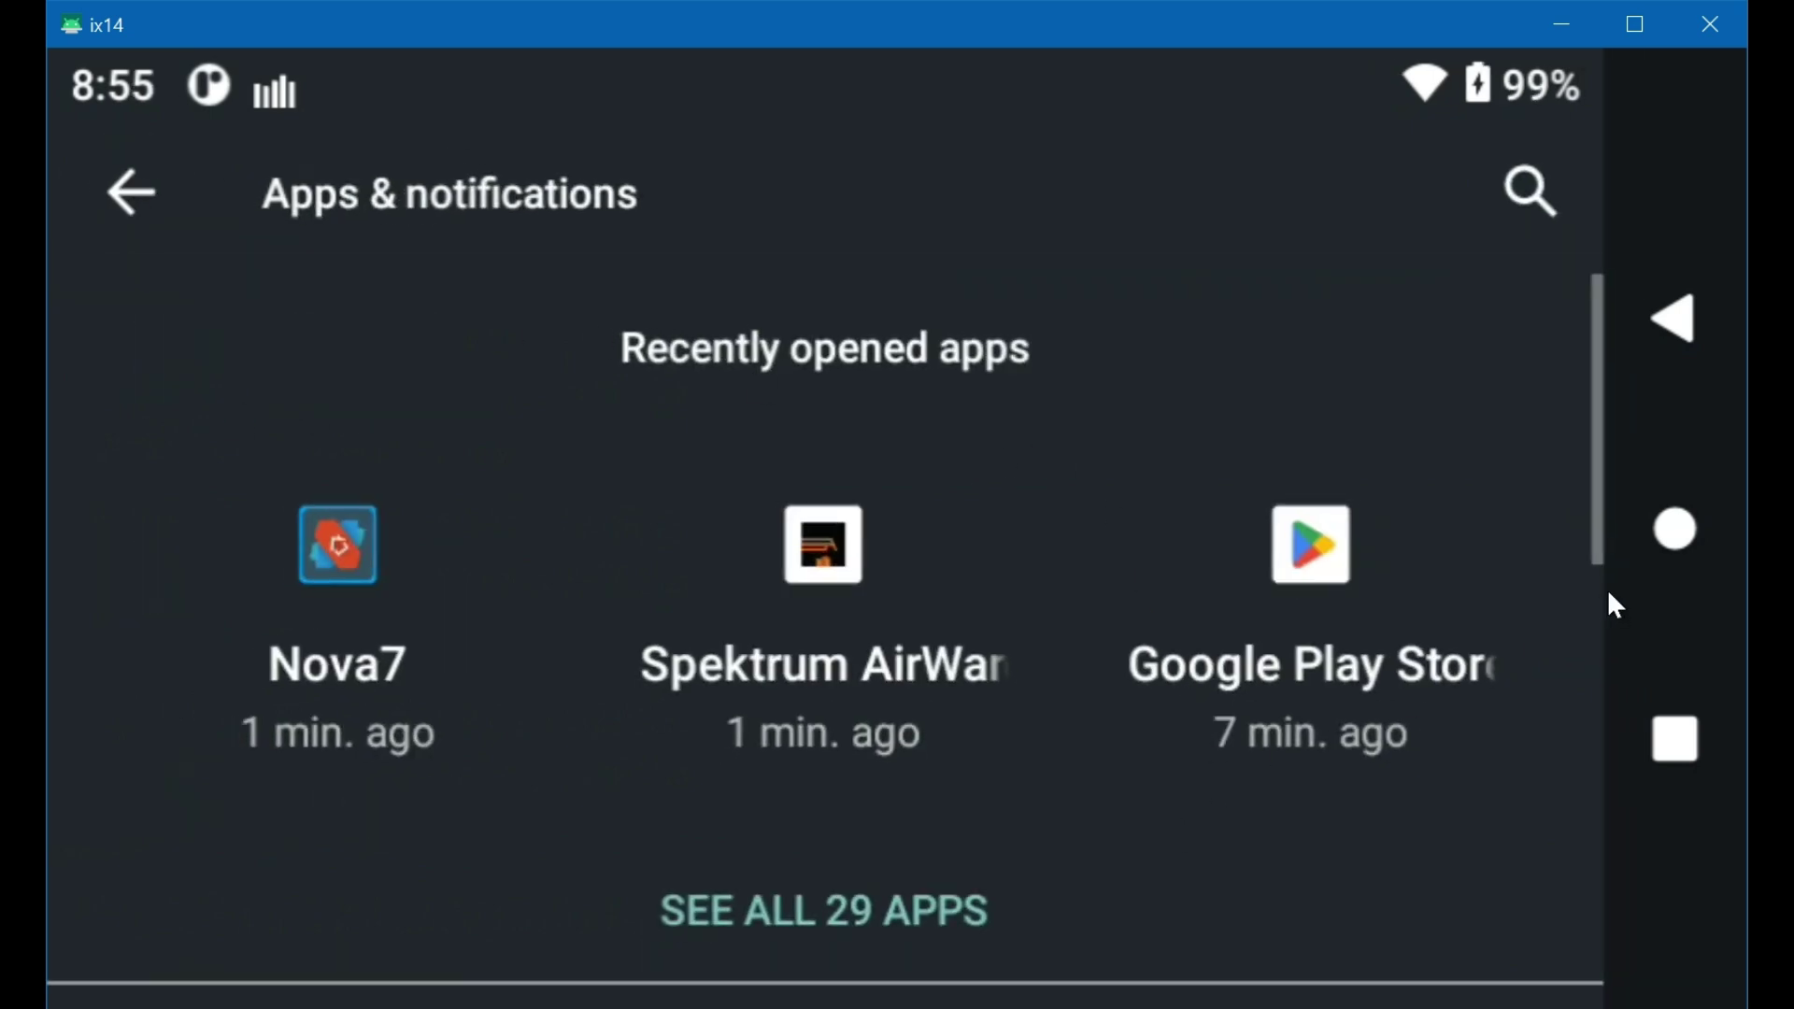
- From the home screen, open the Play Store and search for 'gboard'
click(1679, 544)
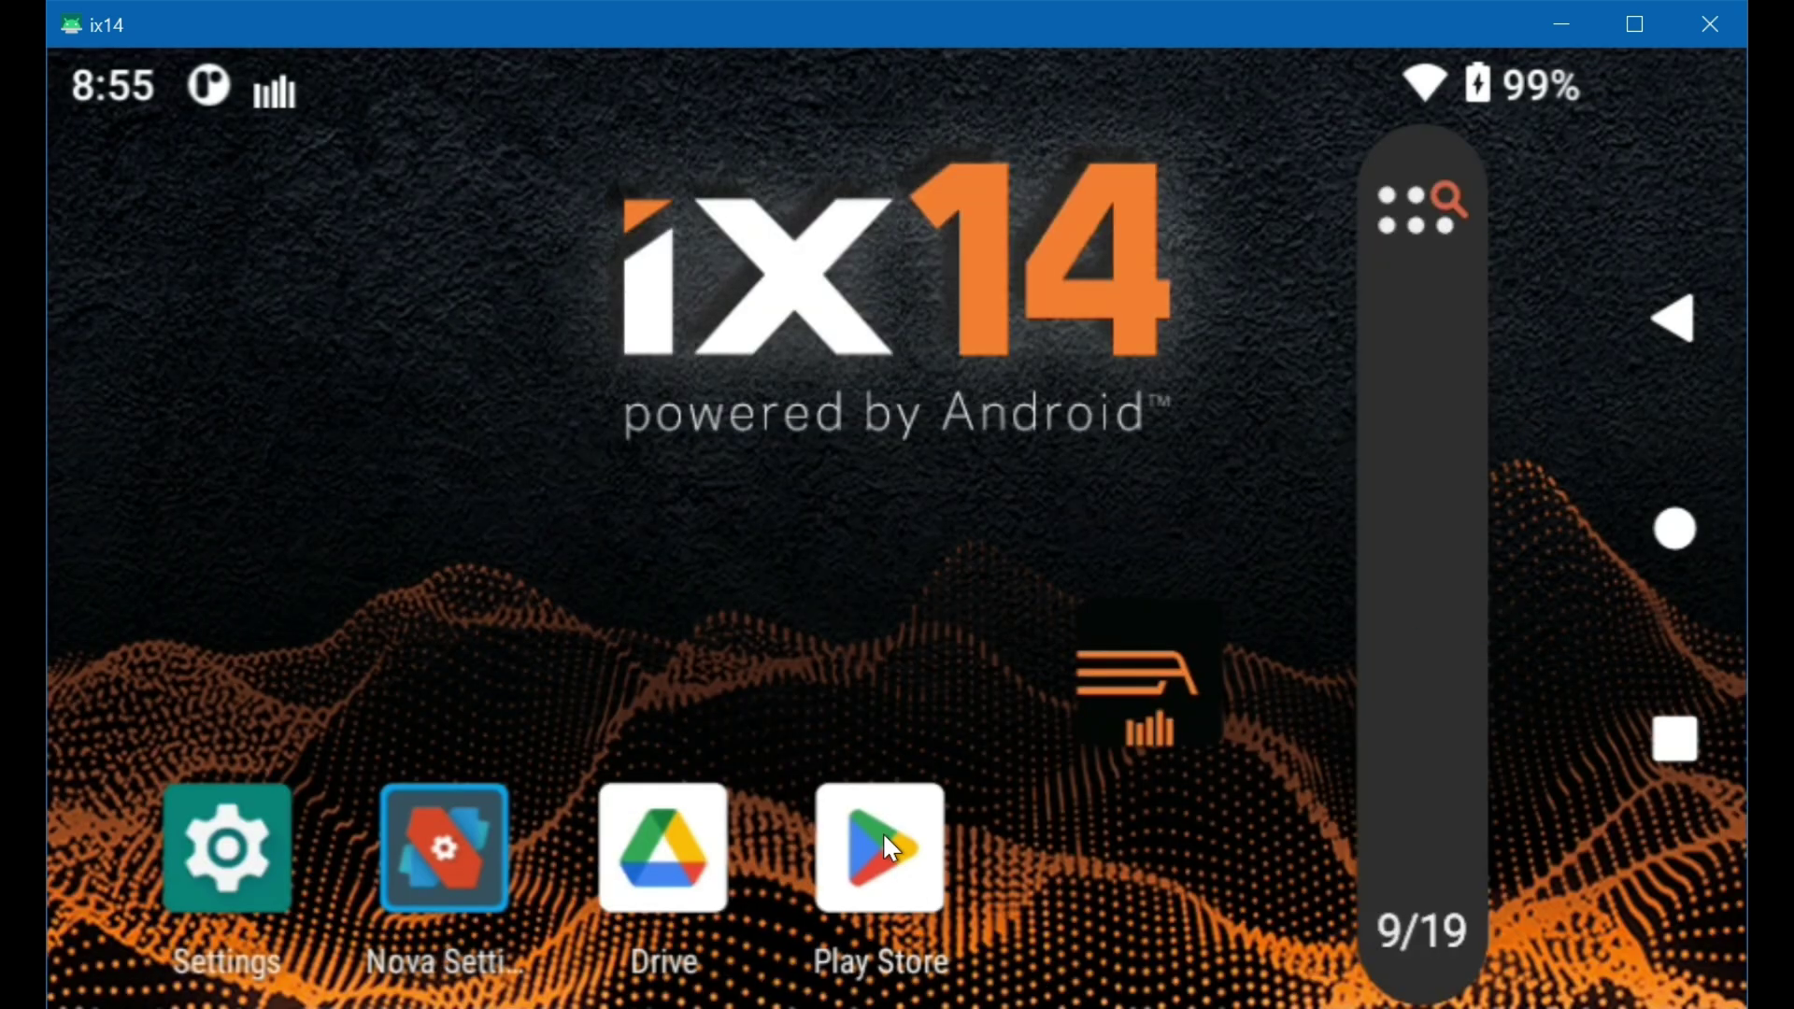
click(884, 837)
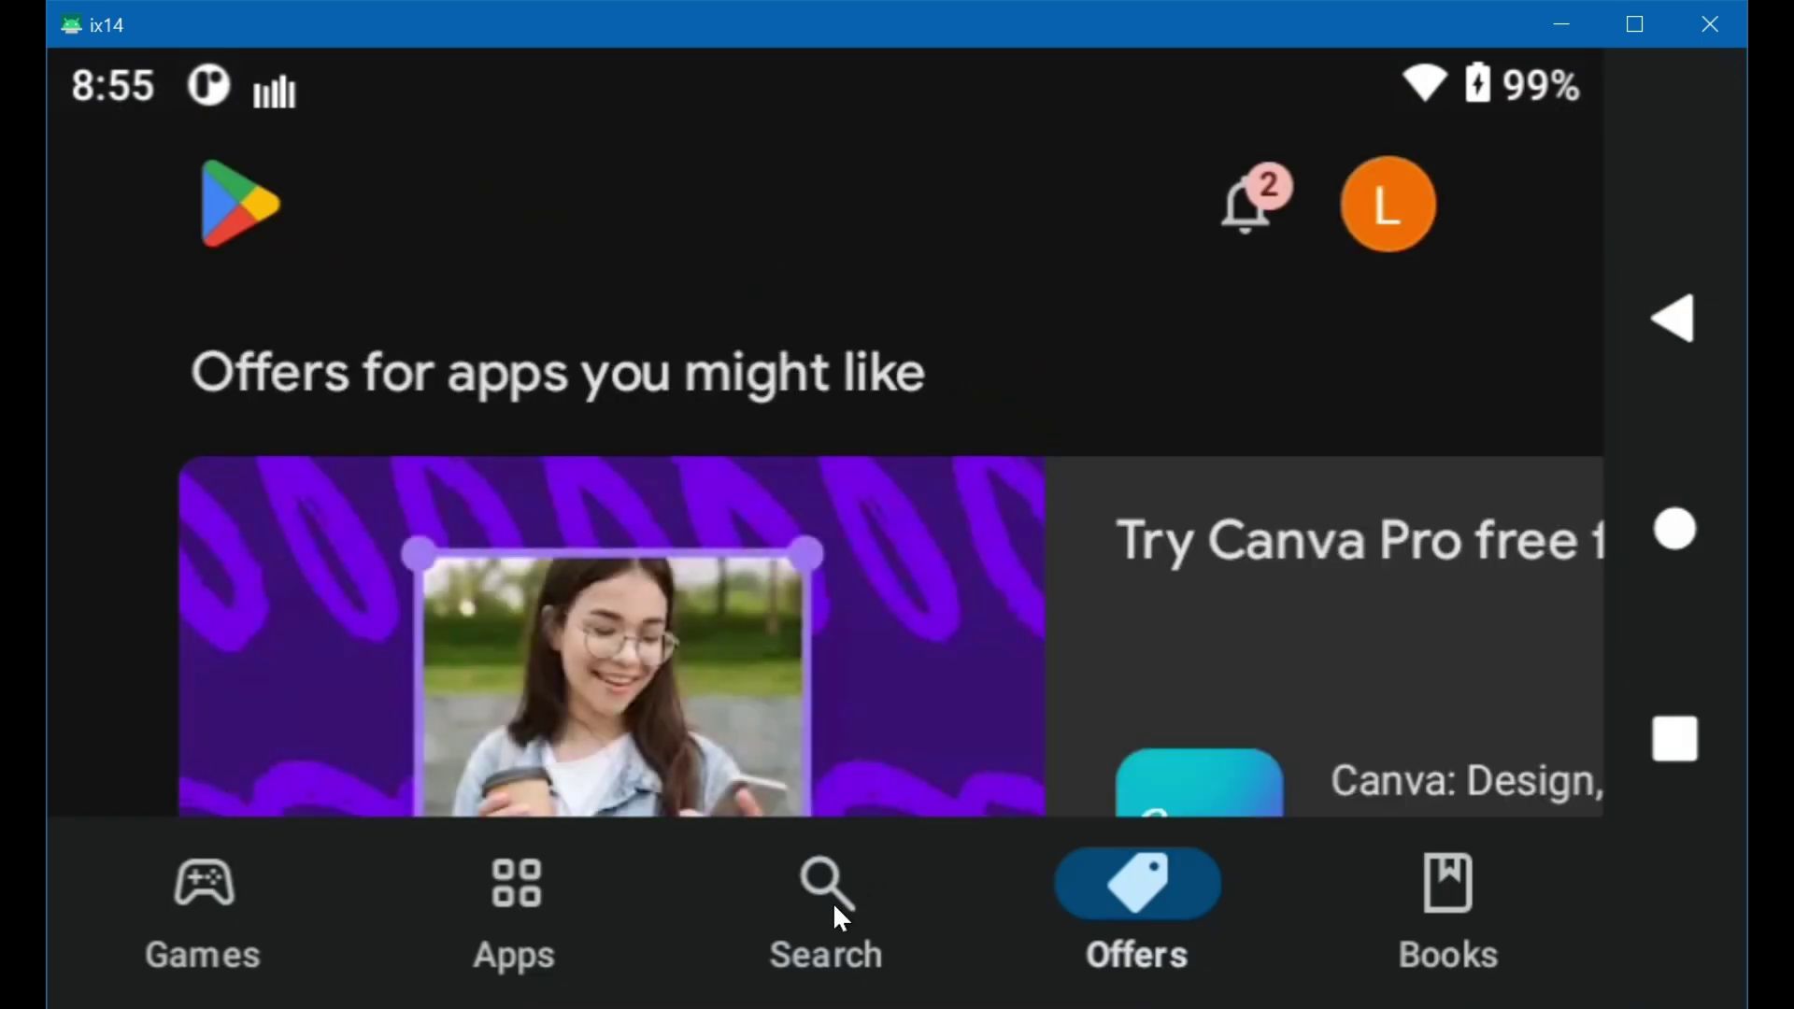
click(823, 900)
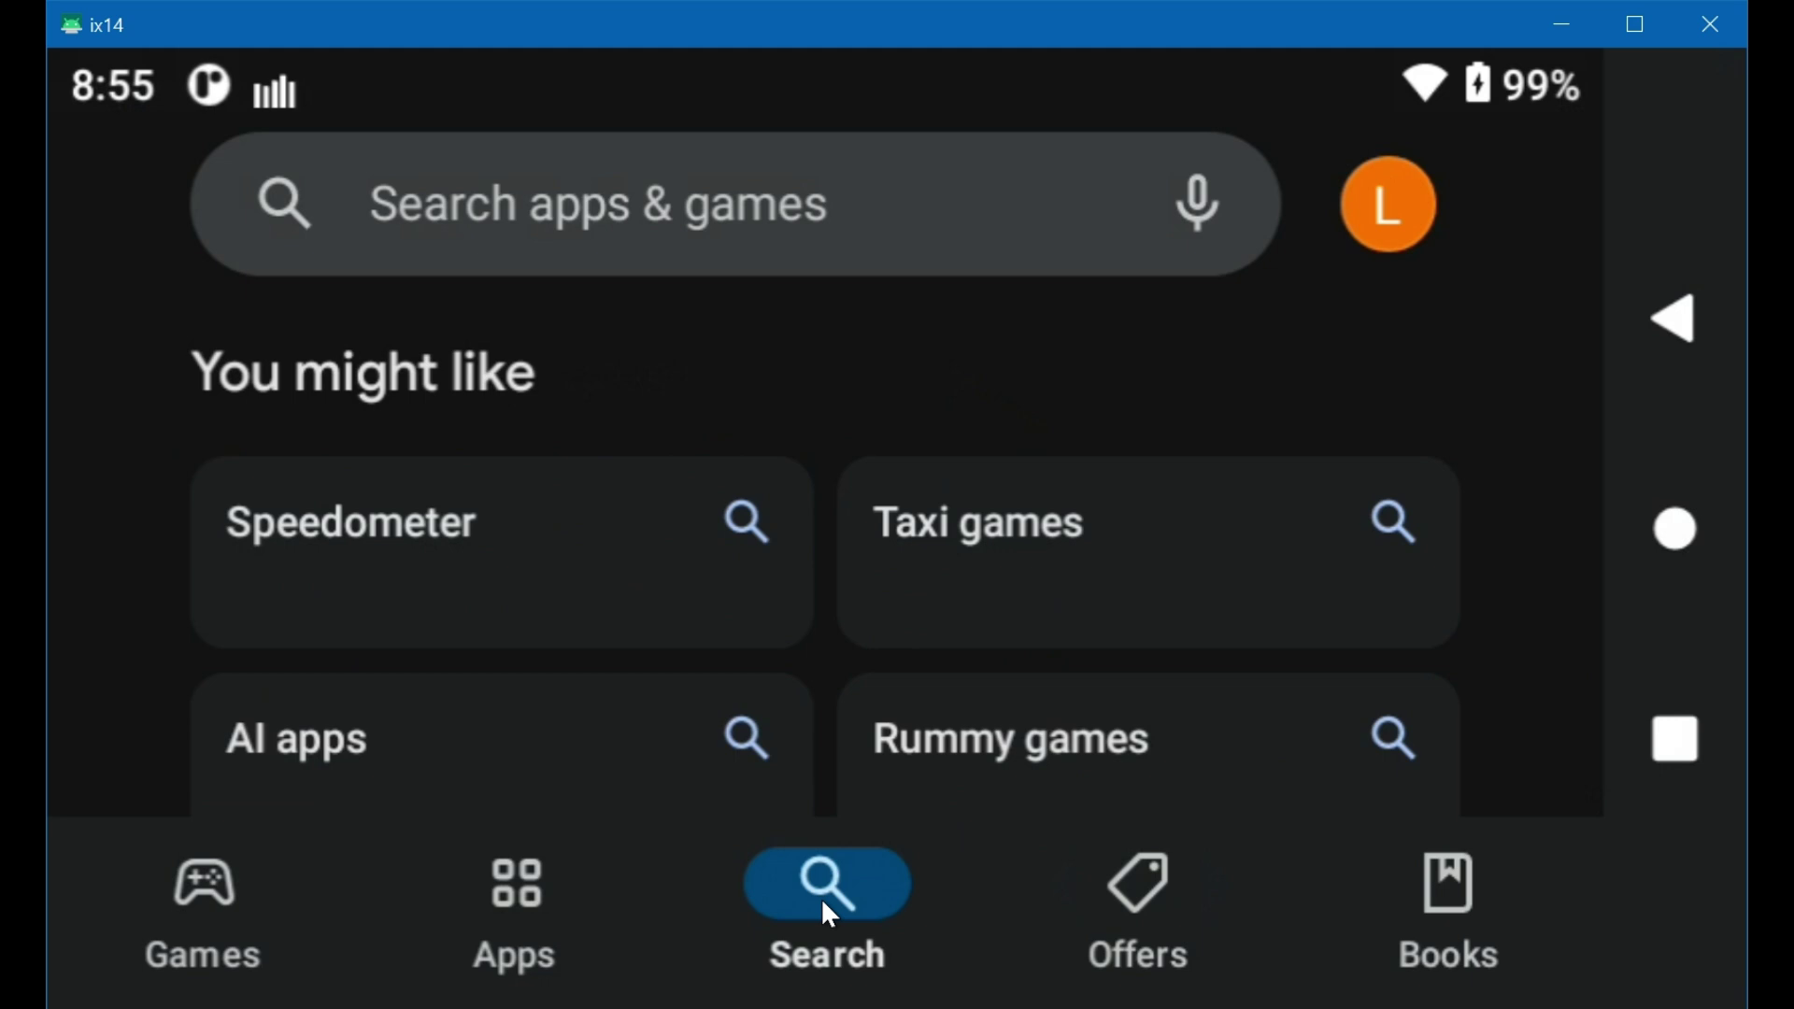
click(469, 199)
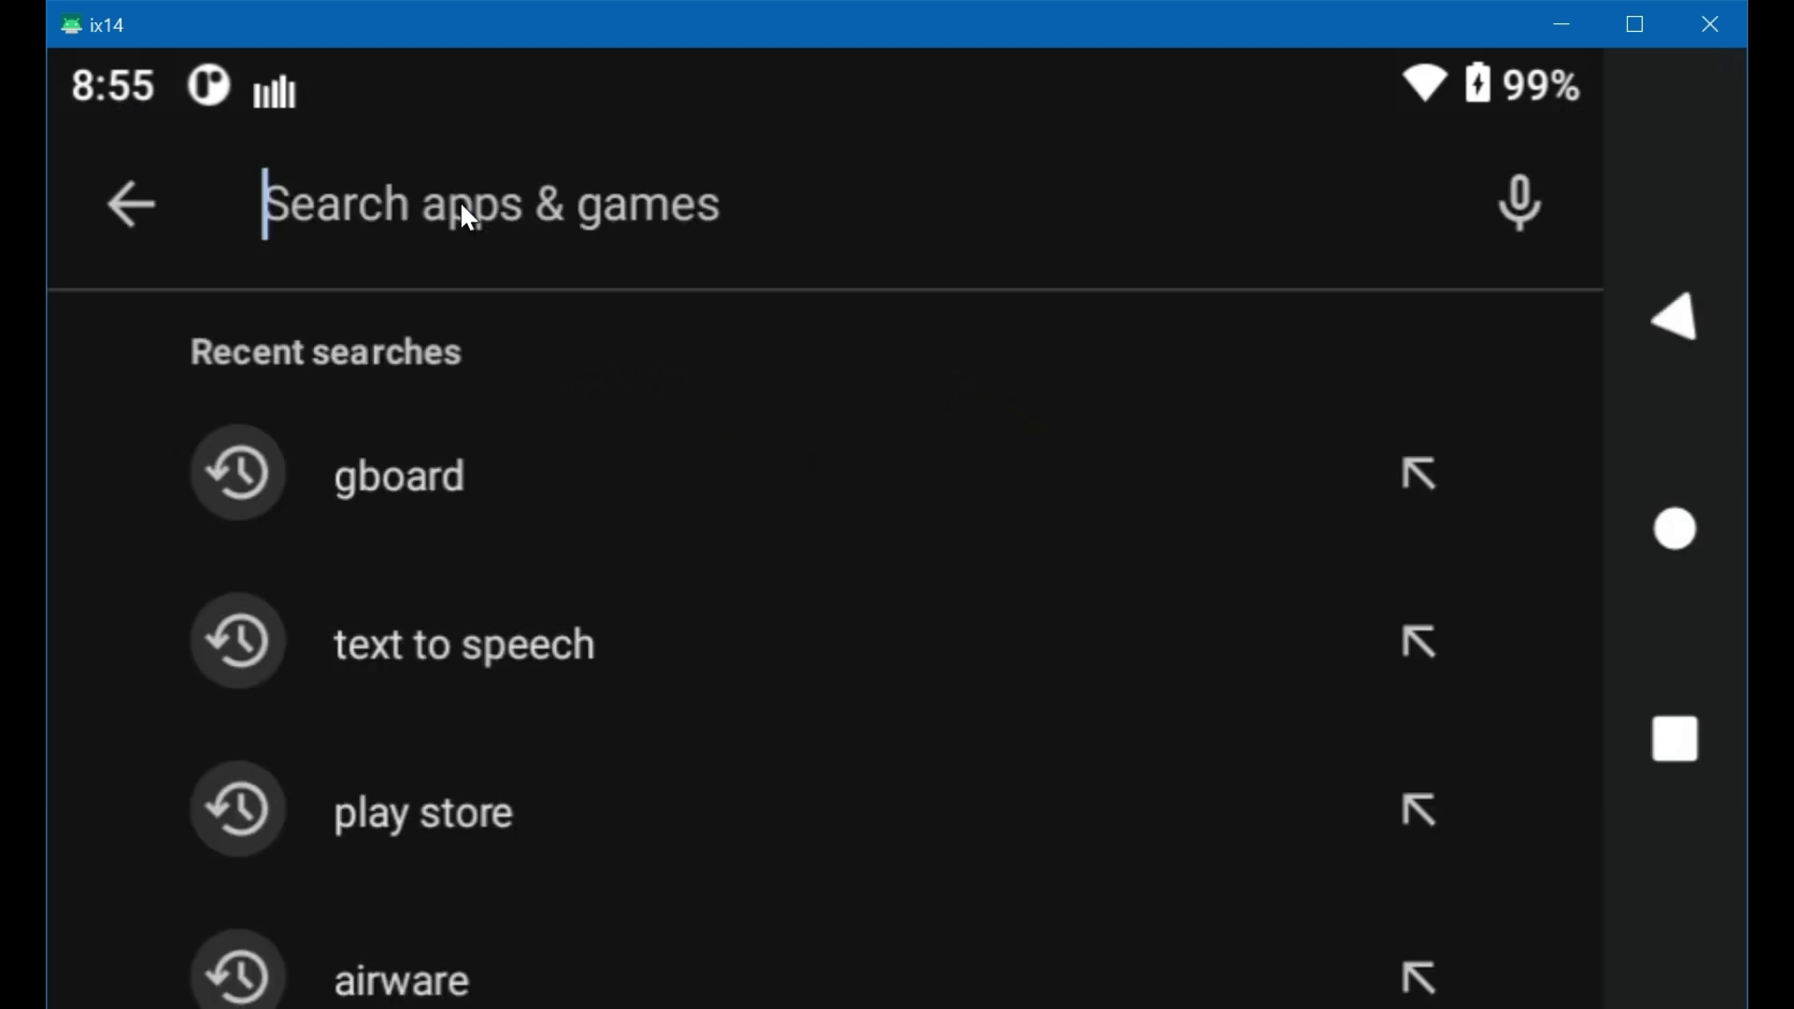
text(gb)
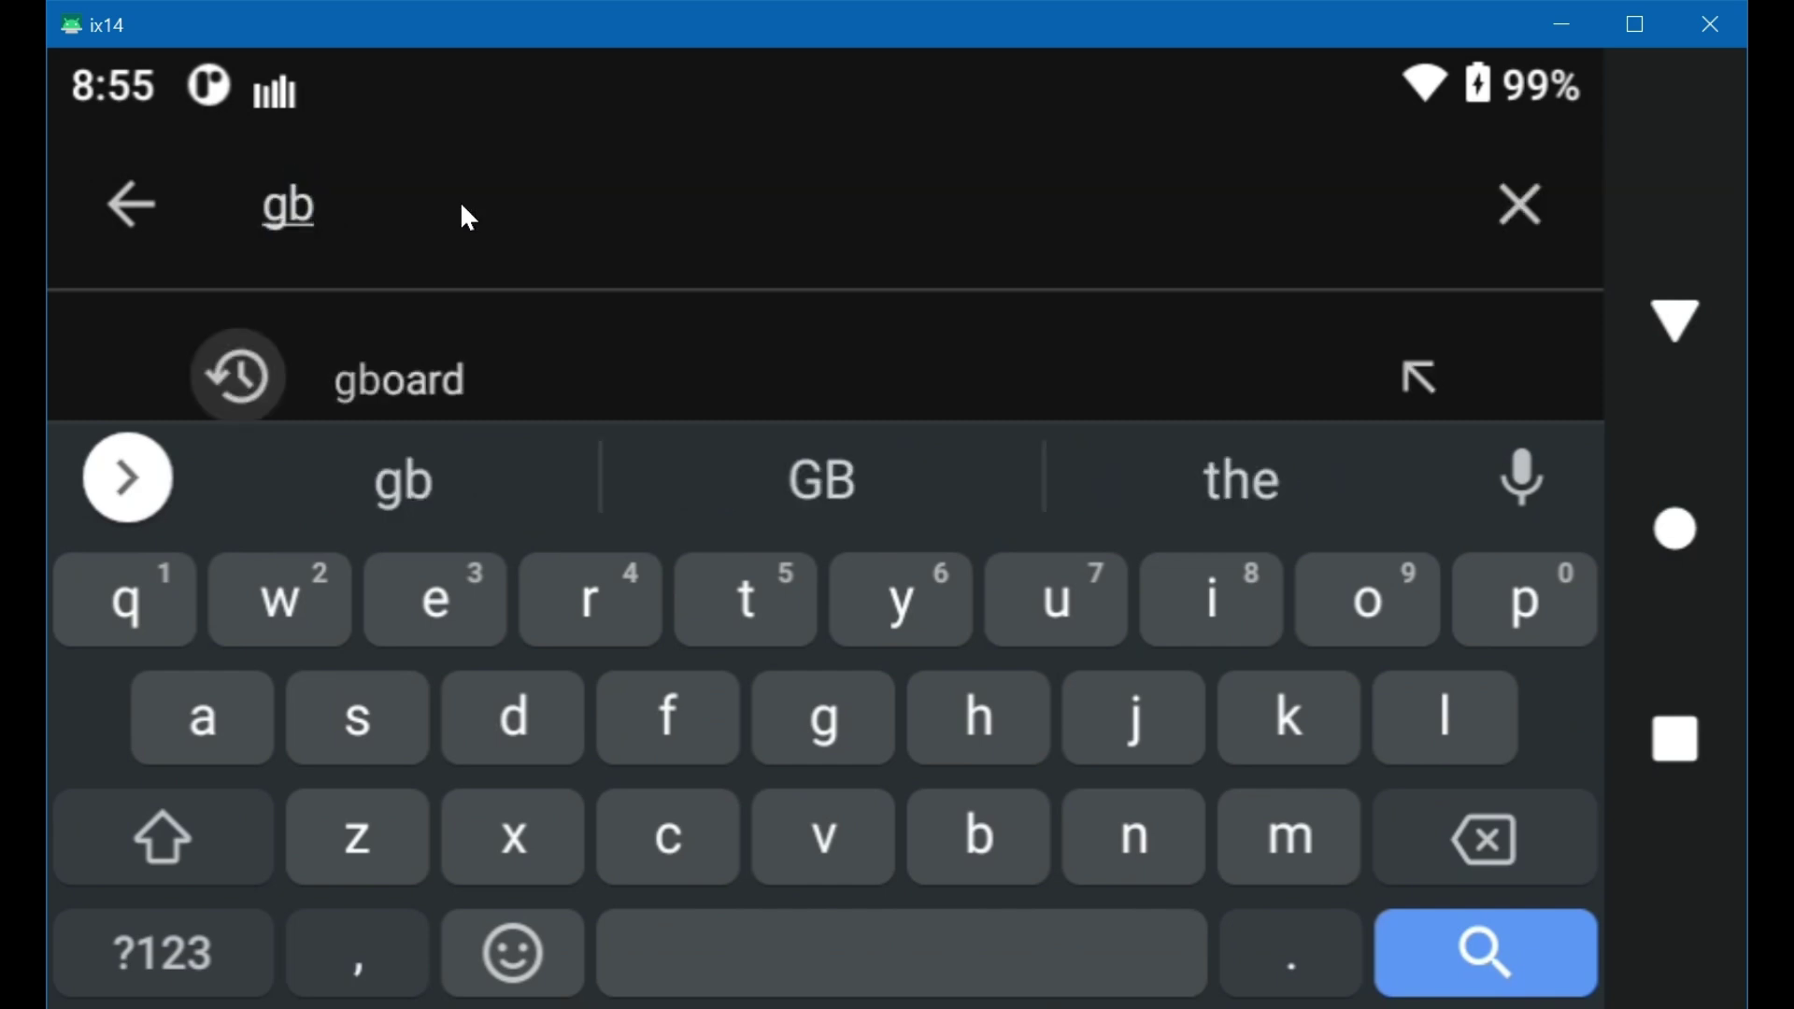
text(oard)
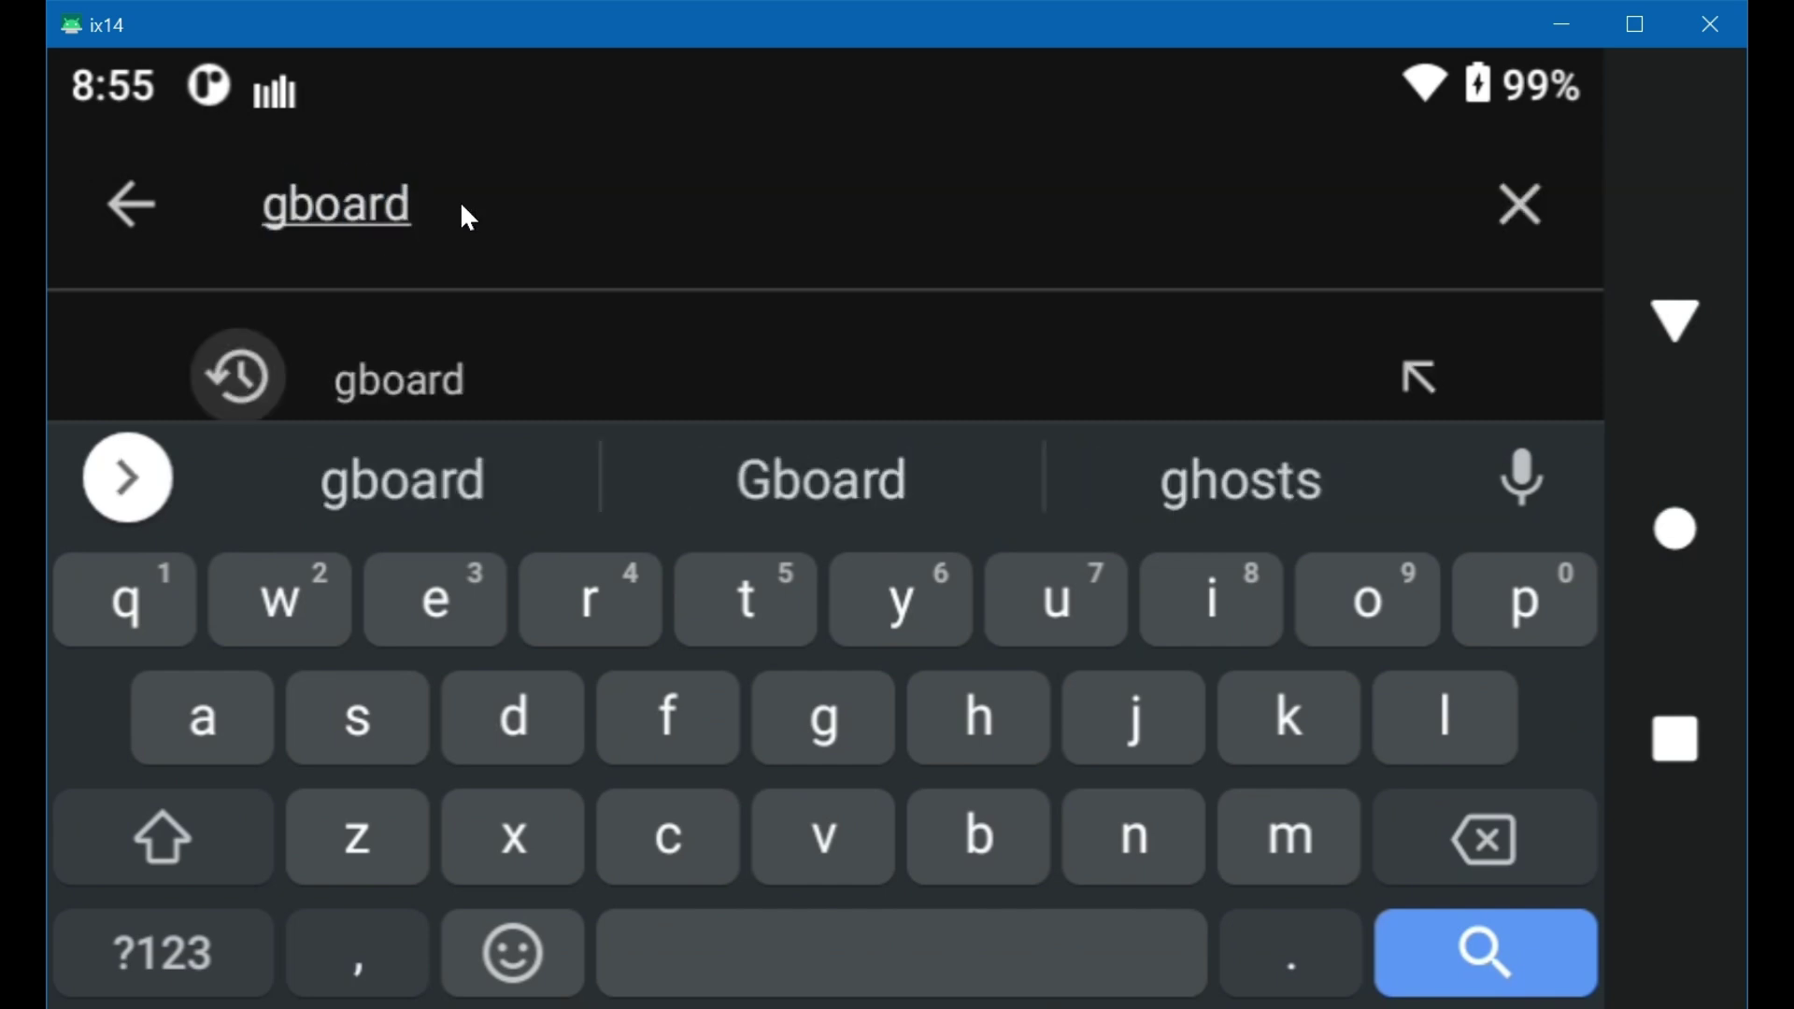
key(Return)
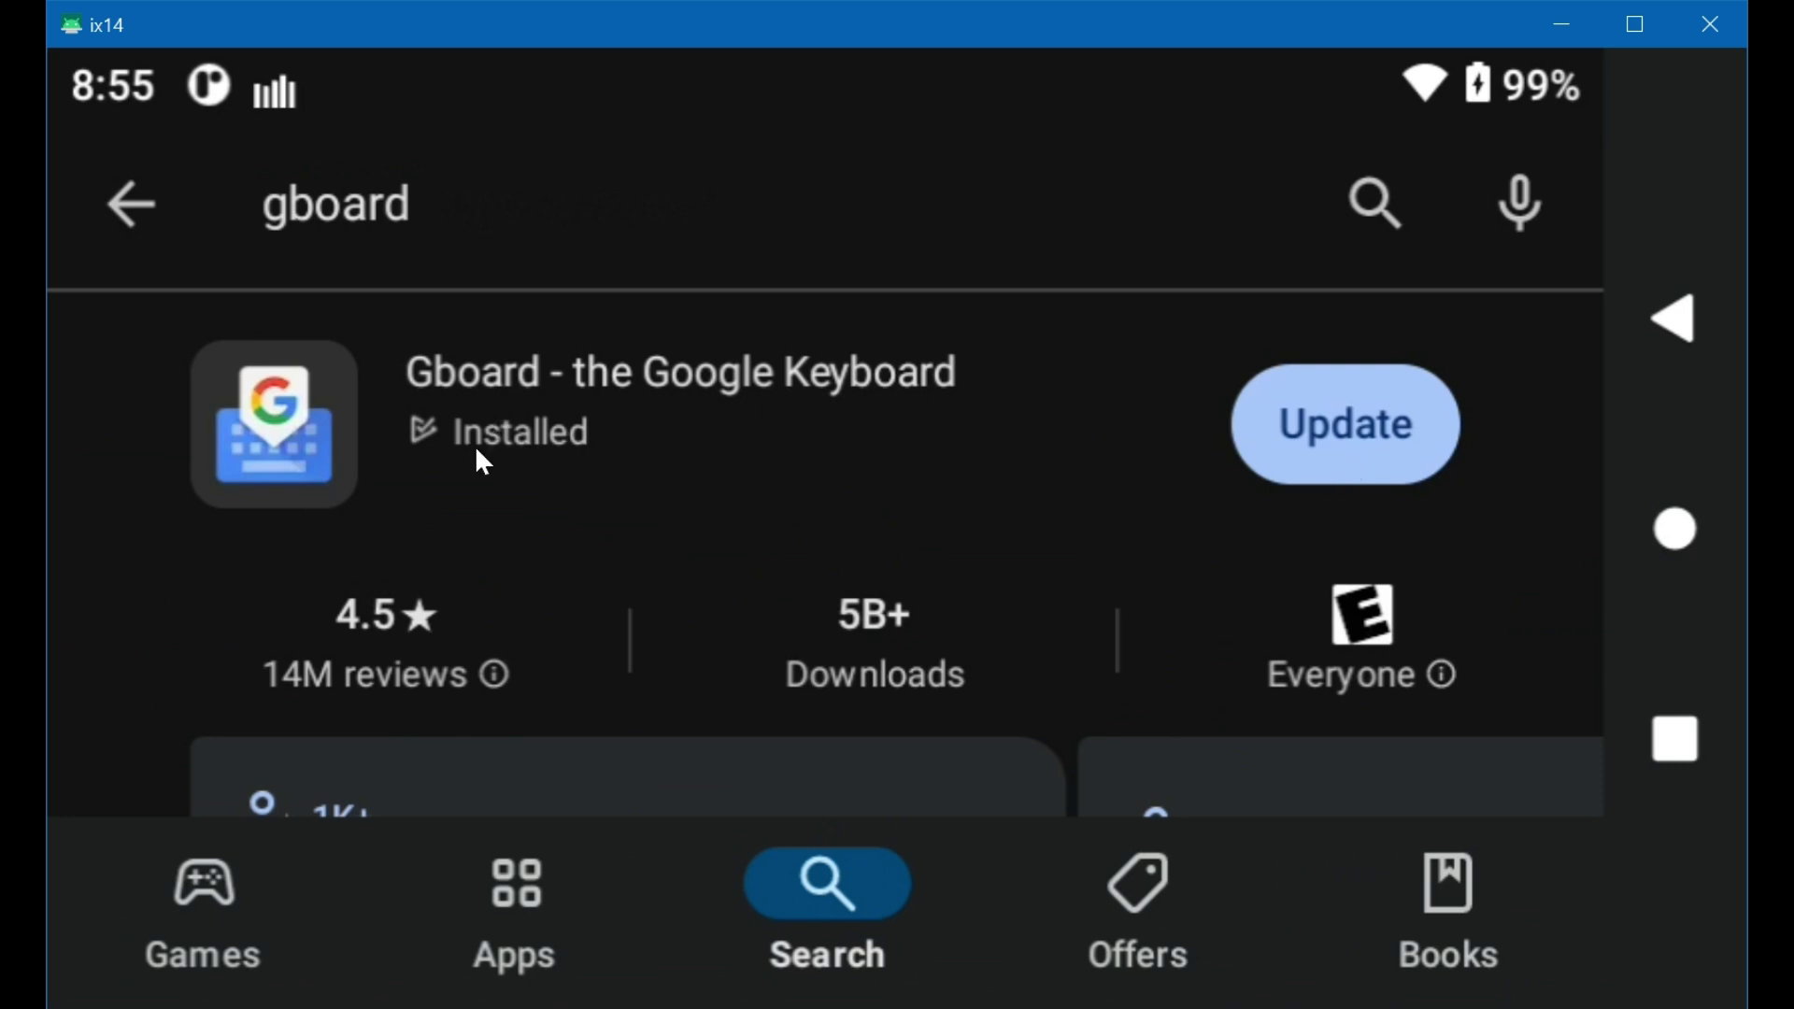
- Install the available update for Gboard – the Google Keyboard
click(1323, 430)
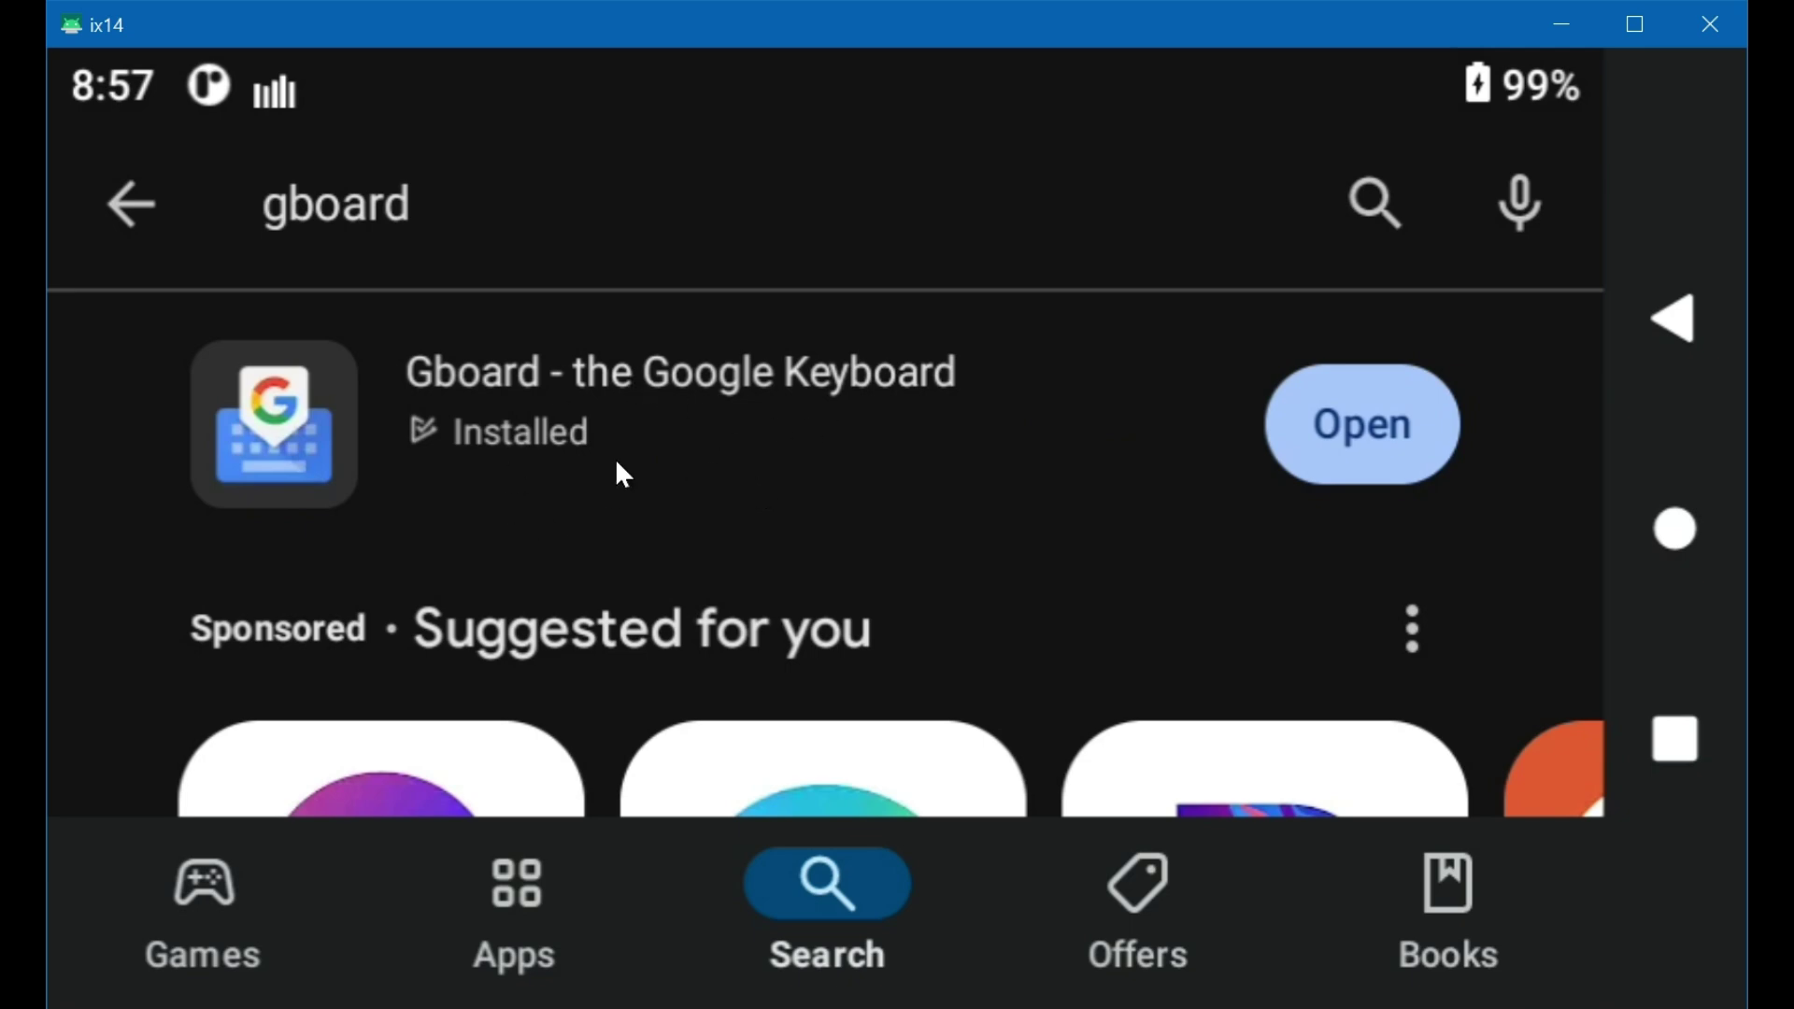
- Show recent apps and swipe the cards until Spektrum AirWare is centred
click(1678, 739)
drag(778, 519, 837, 383)
drag(849, 519, 1168, 467)
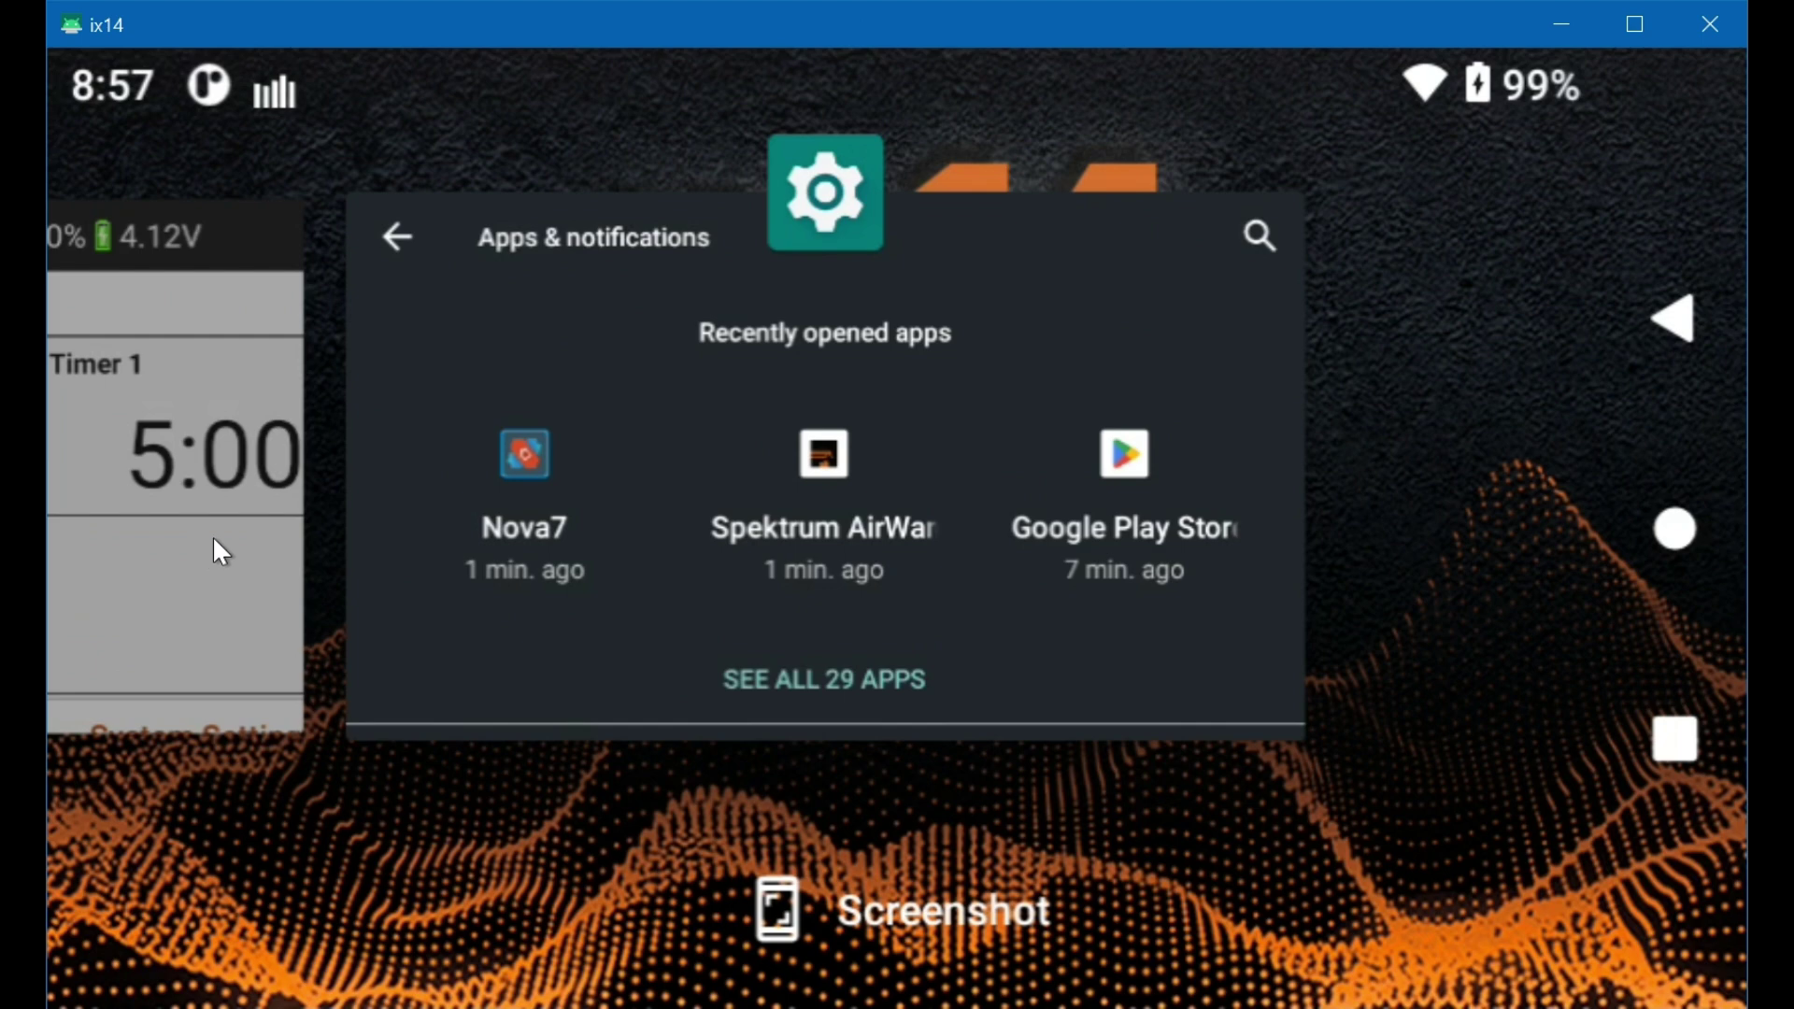
drag(616, 468, 950, 552)
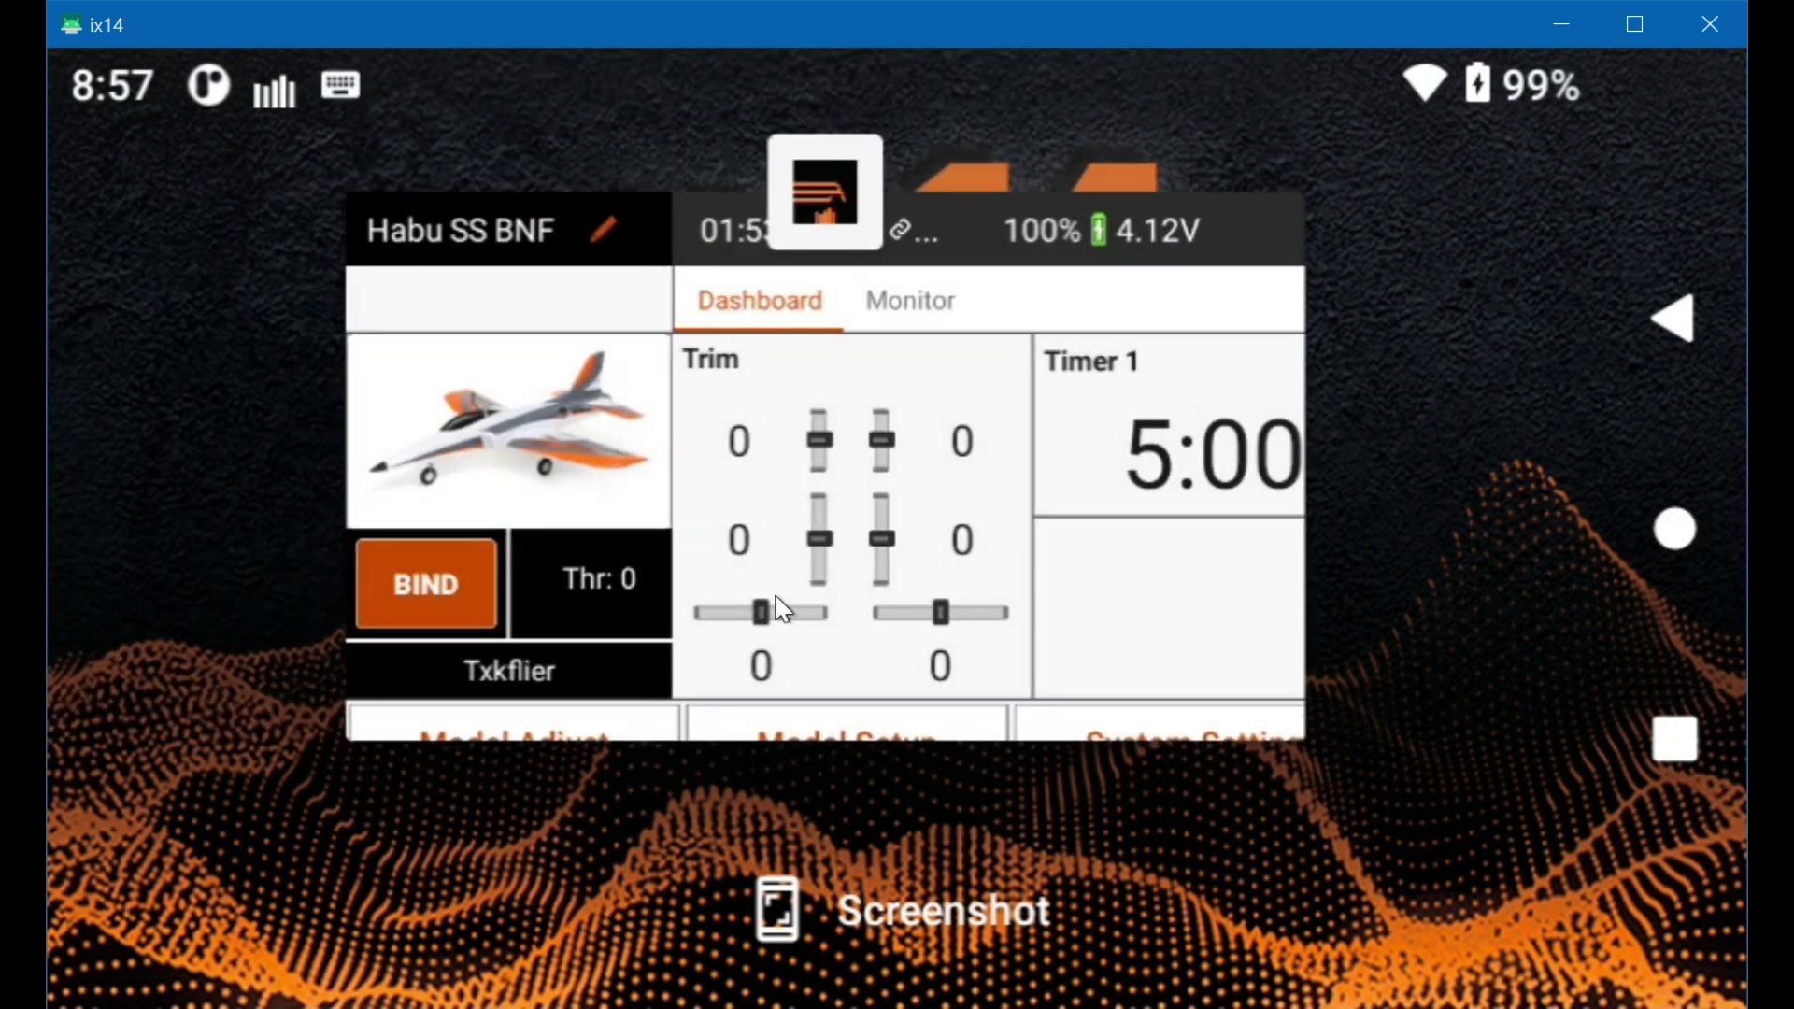
- Return to AirWare's Habu SS BNF Names page and open the AUX3 'Gain' name for editing
click(789, 533)
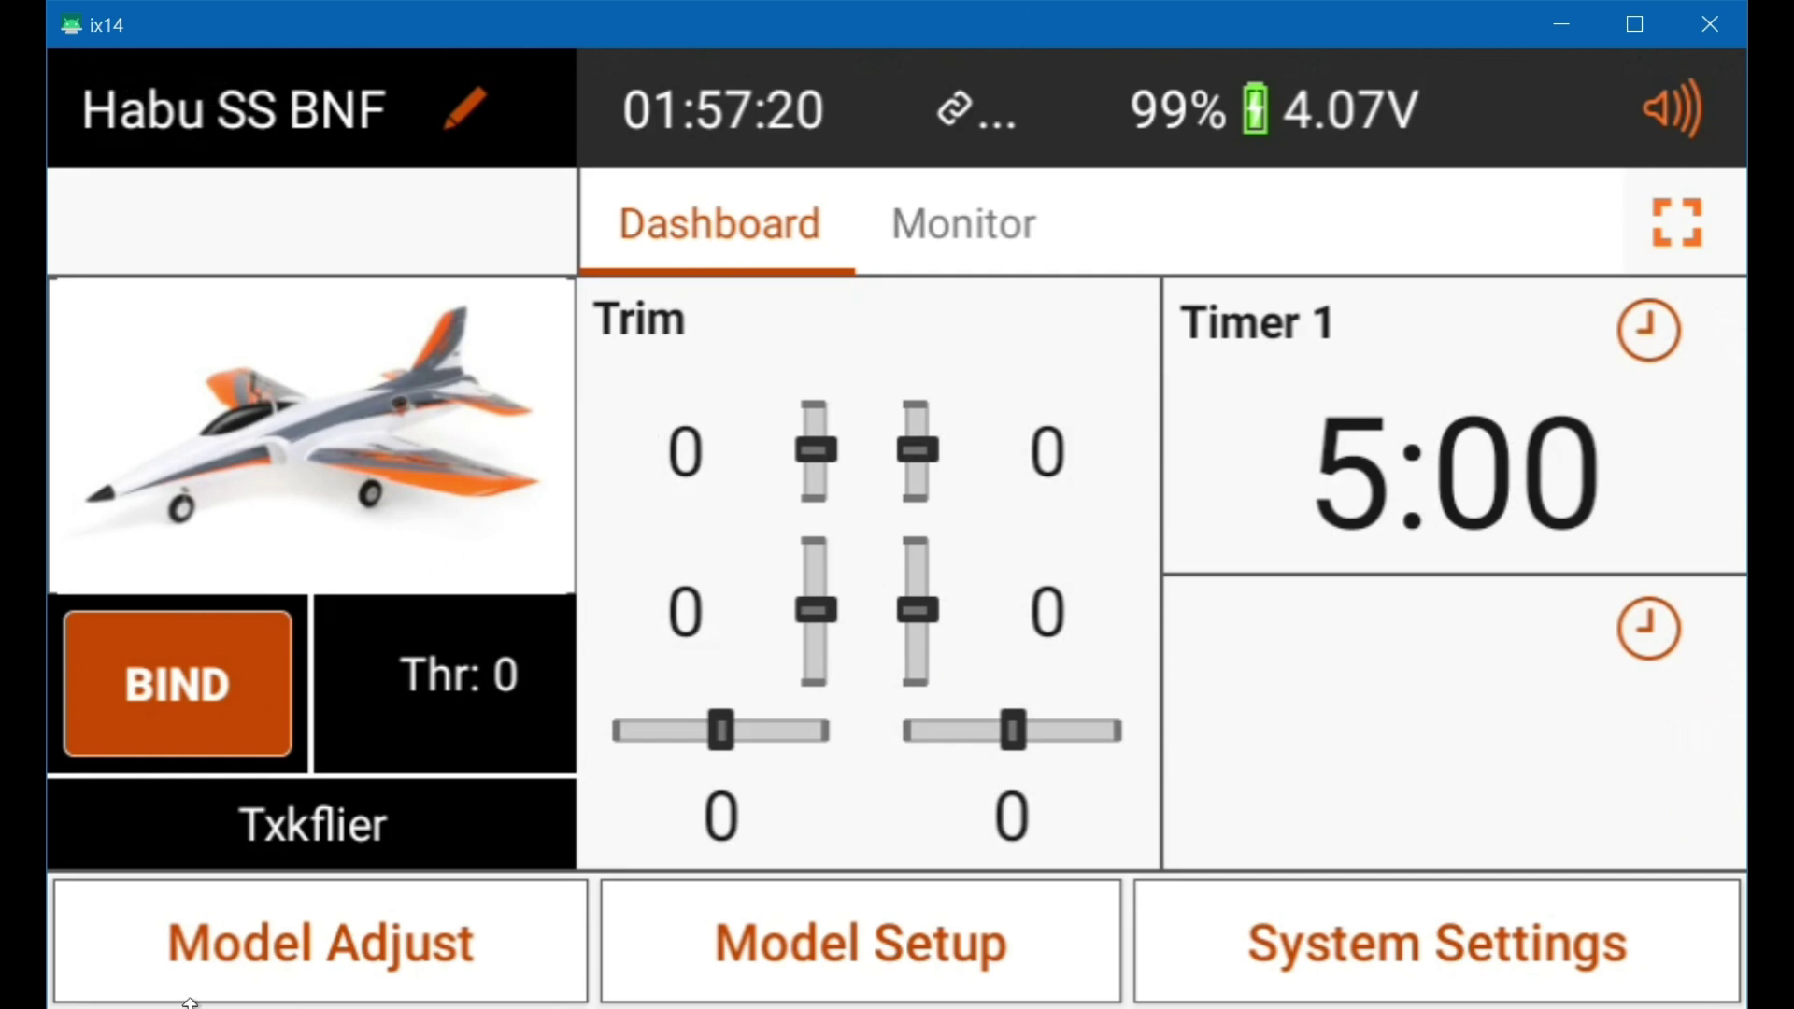
click(241, 955)
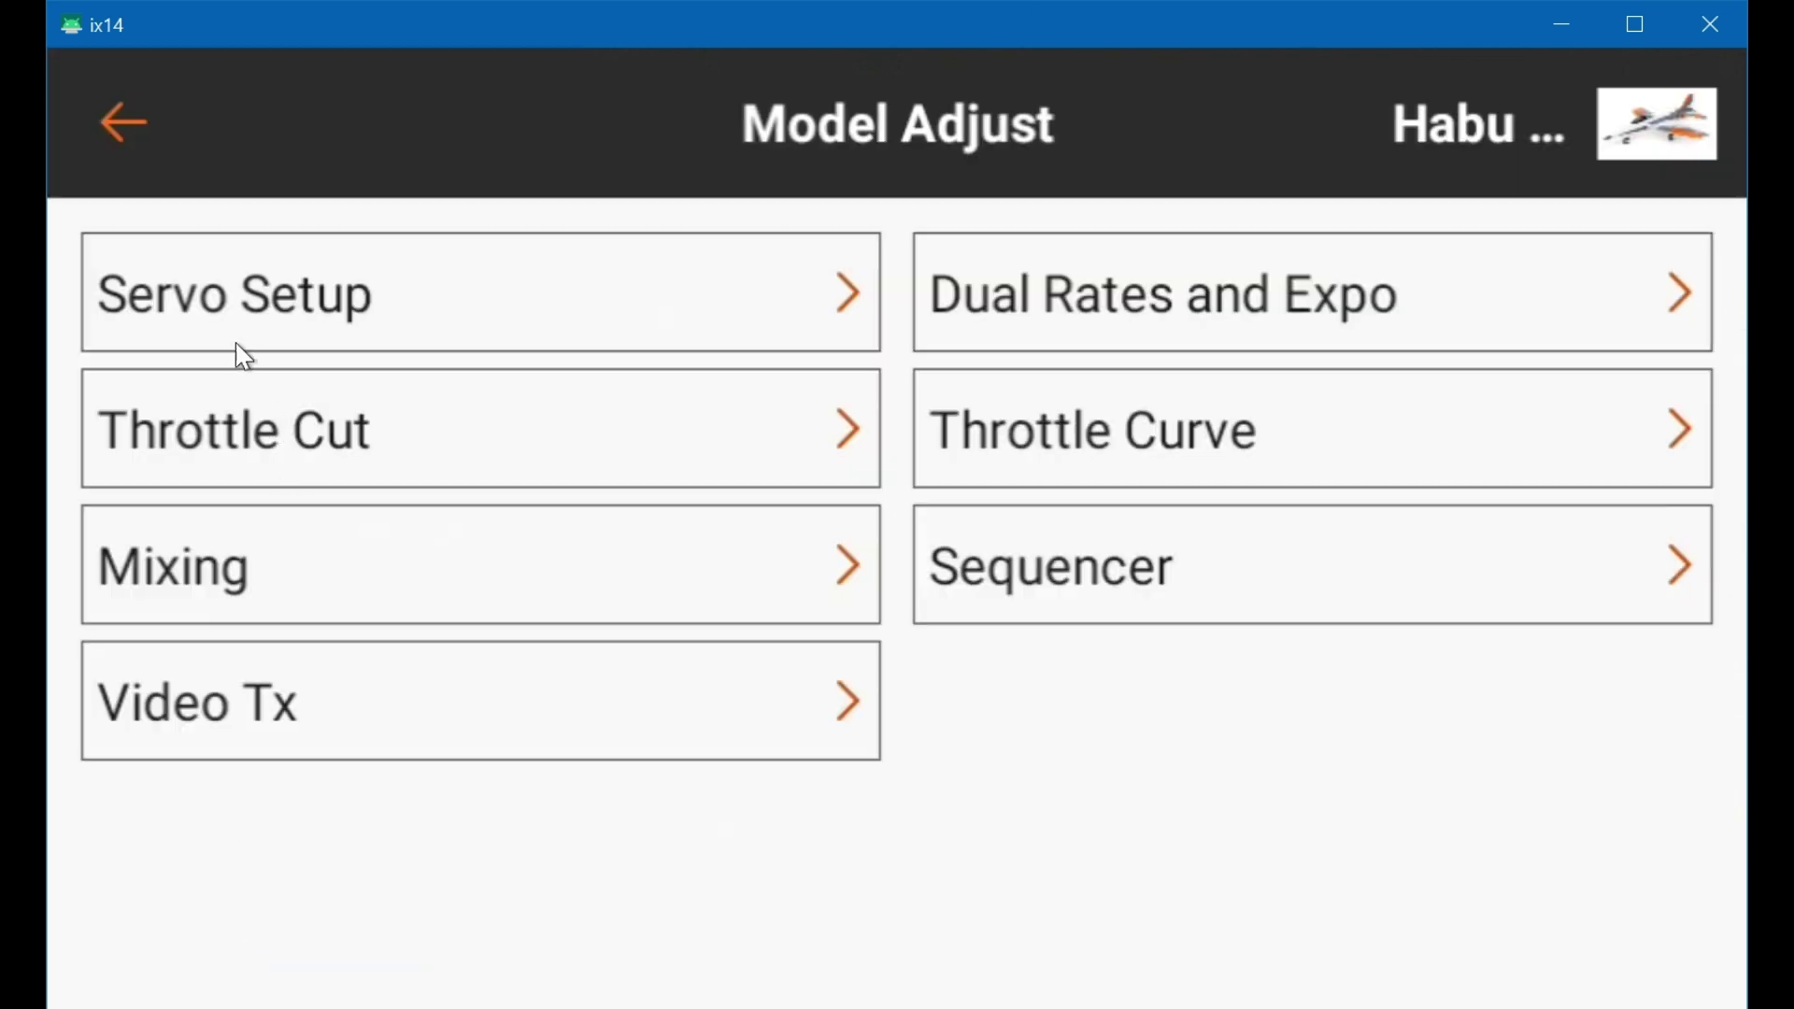
click(241, 292)
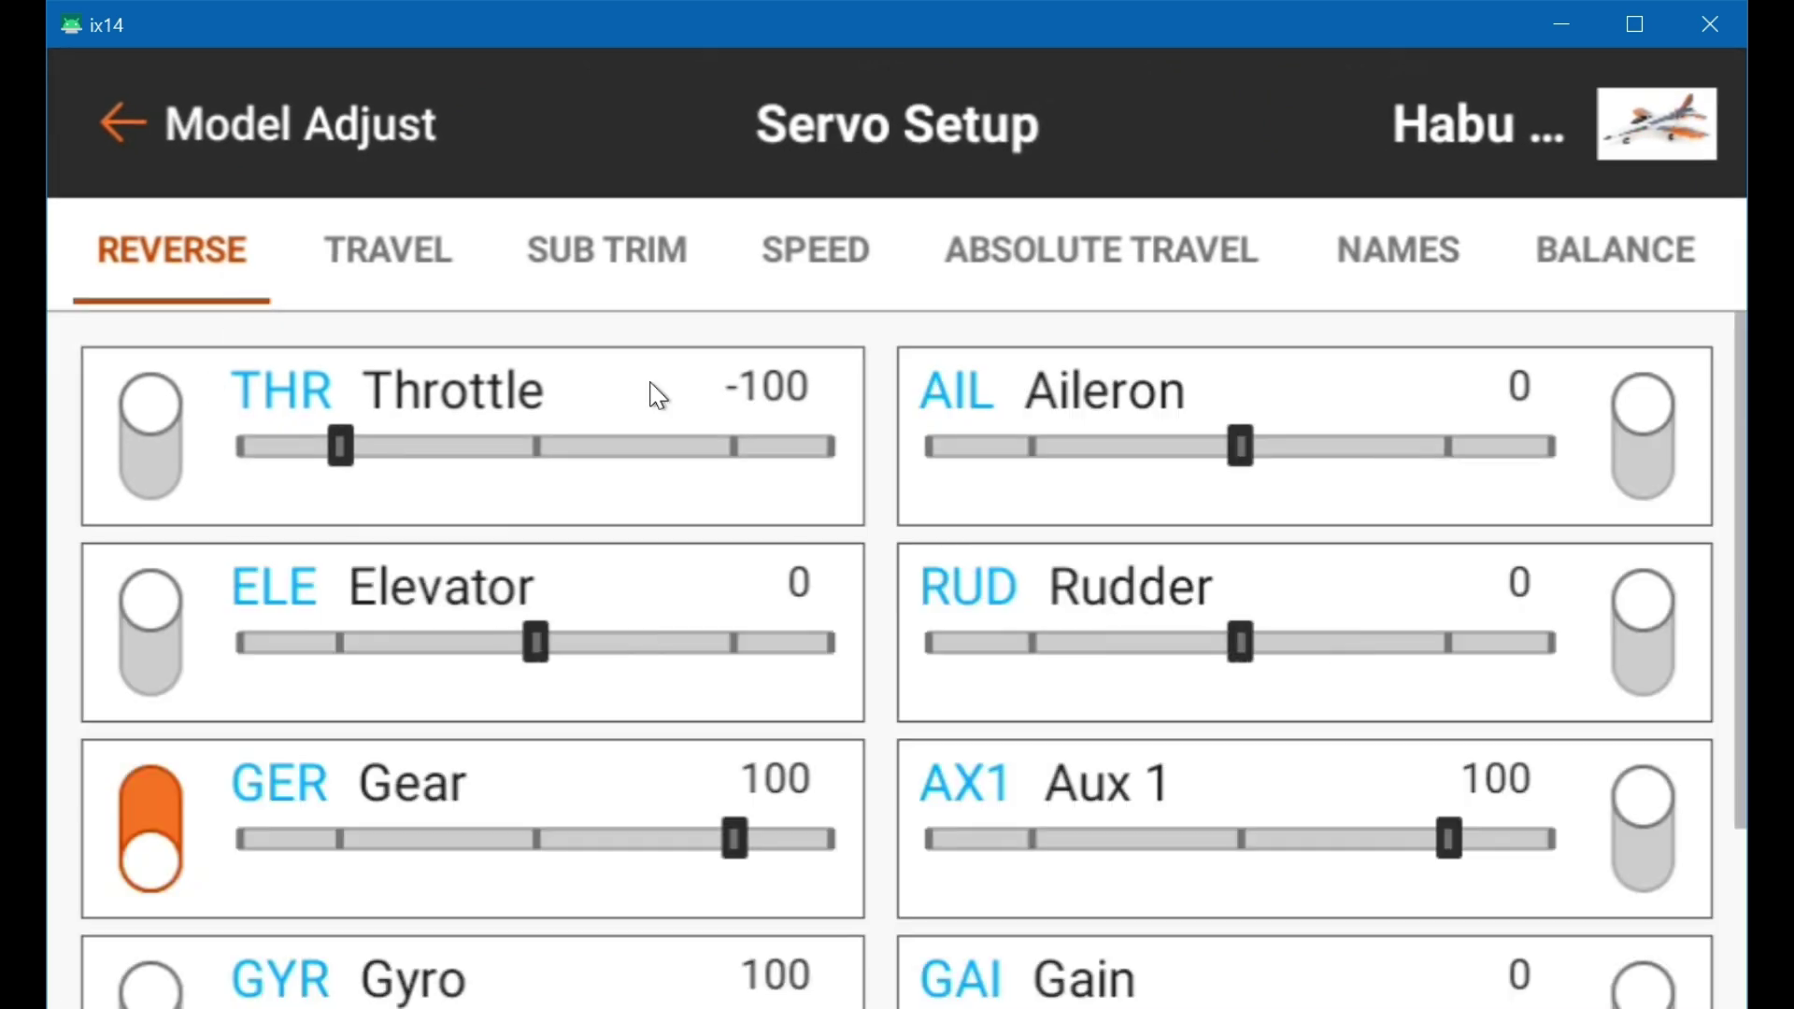
click(1408, 251)
scroll(1062, 642, down, 5)
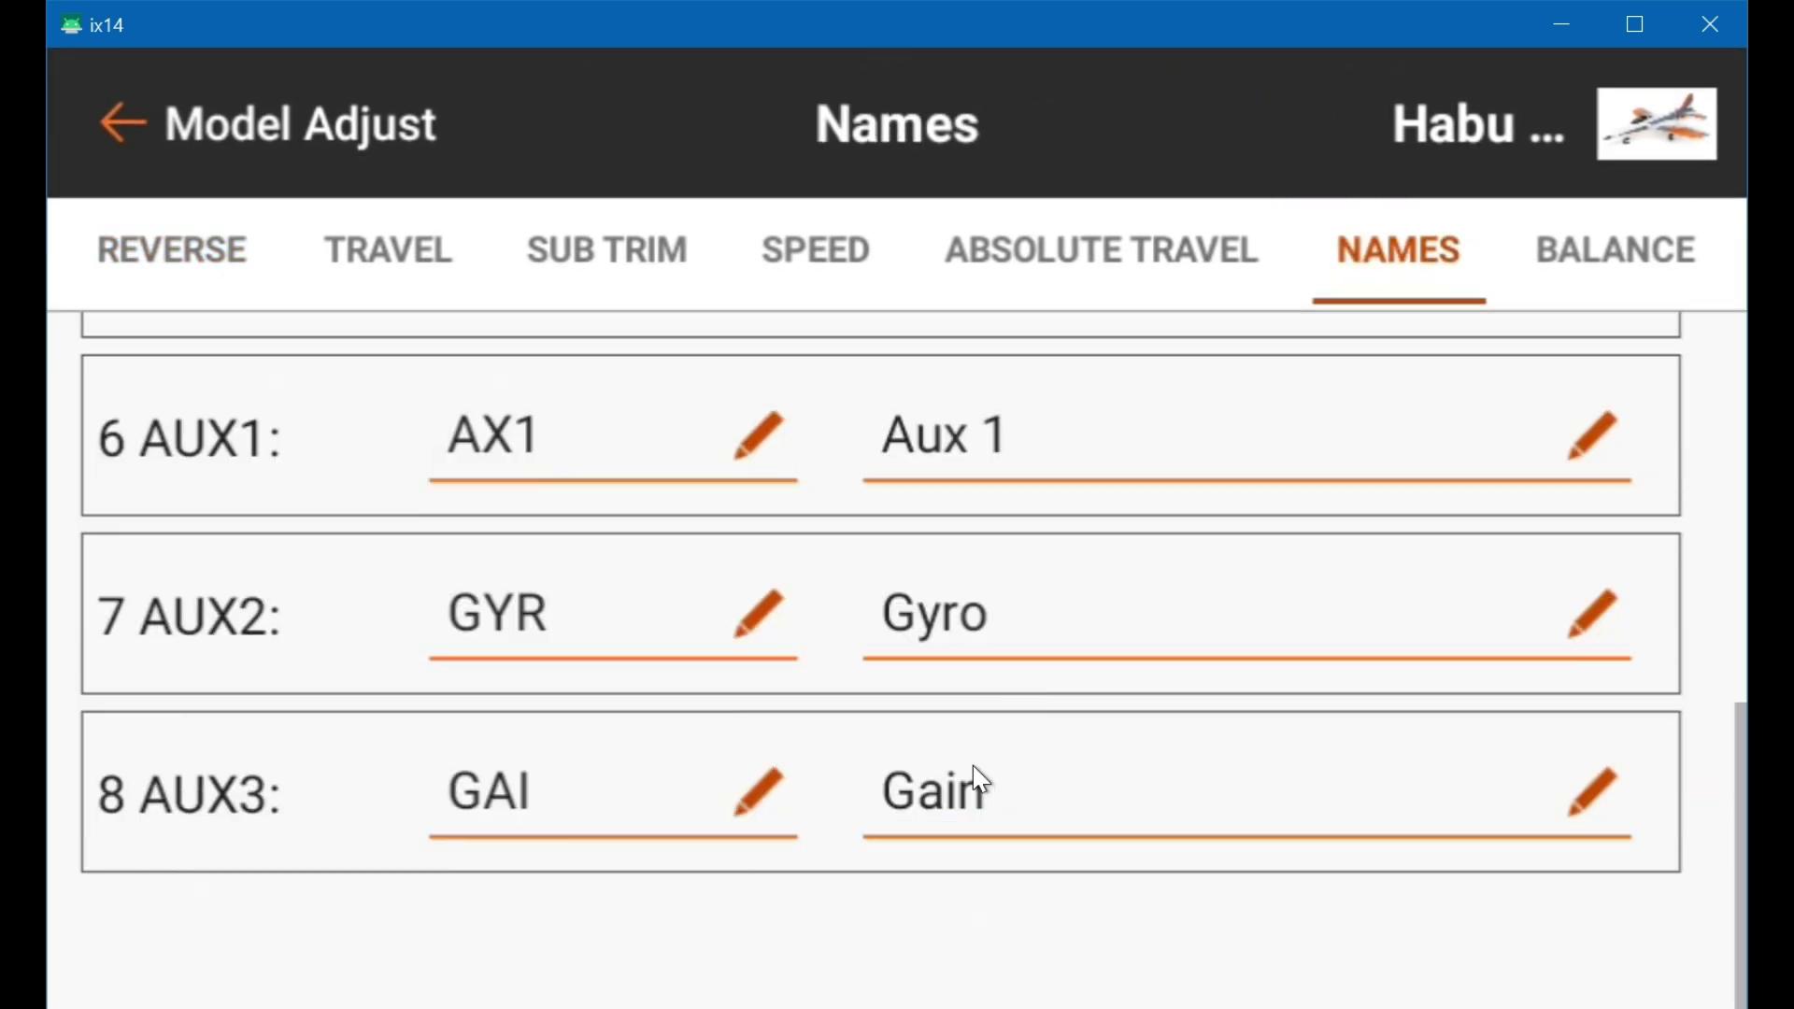
click(1072, 792)
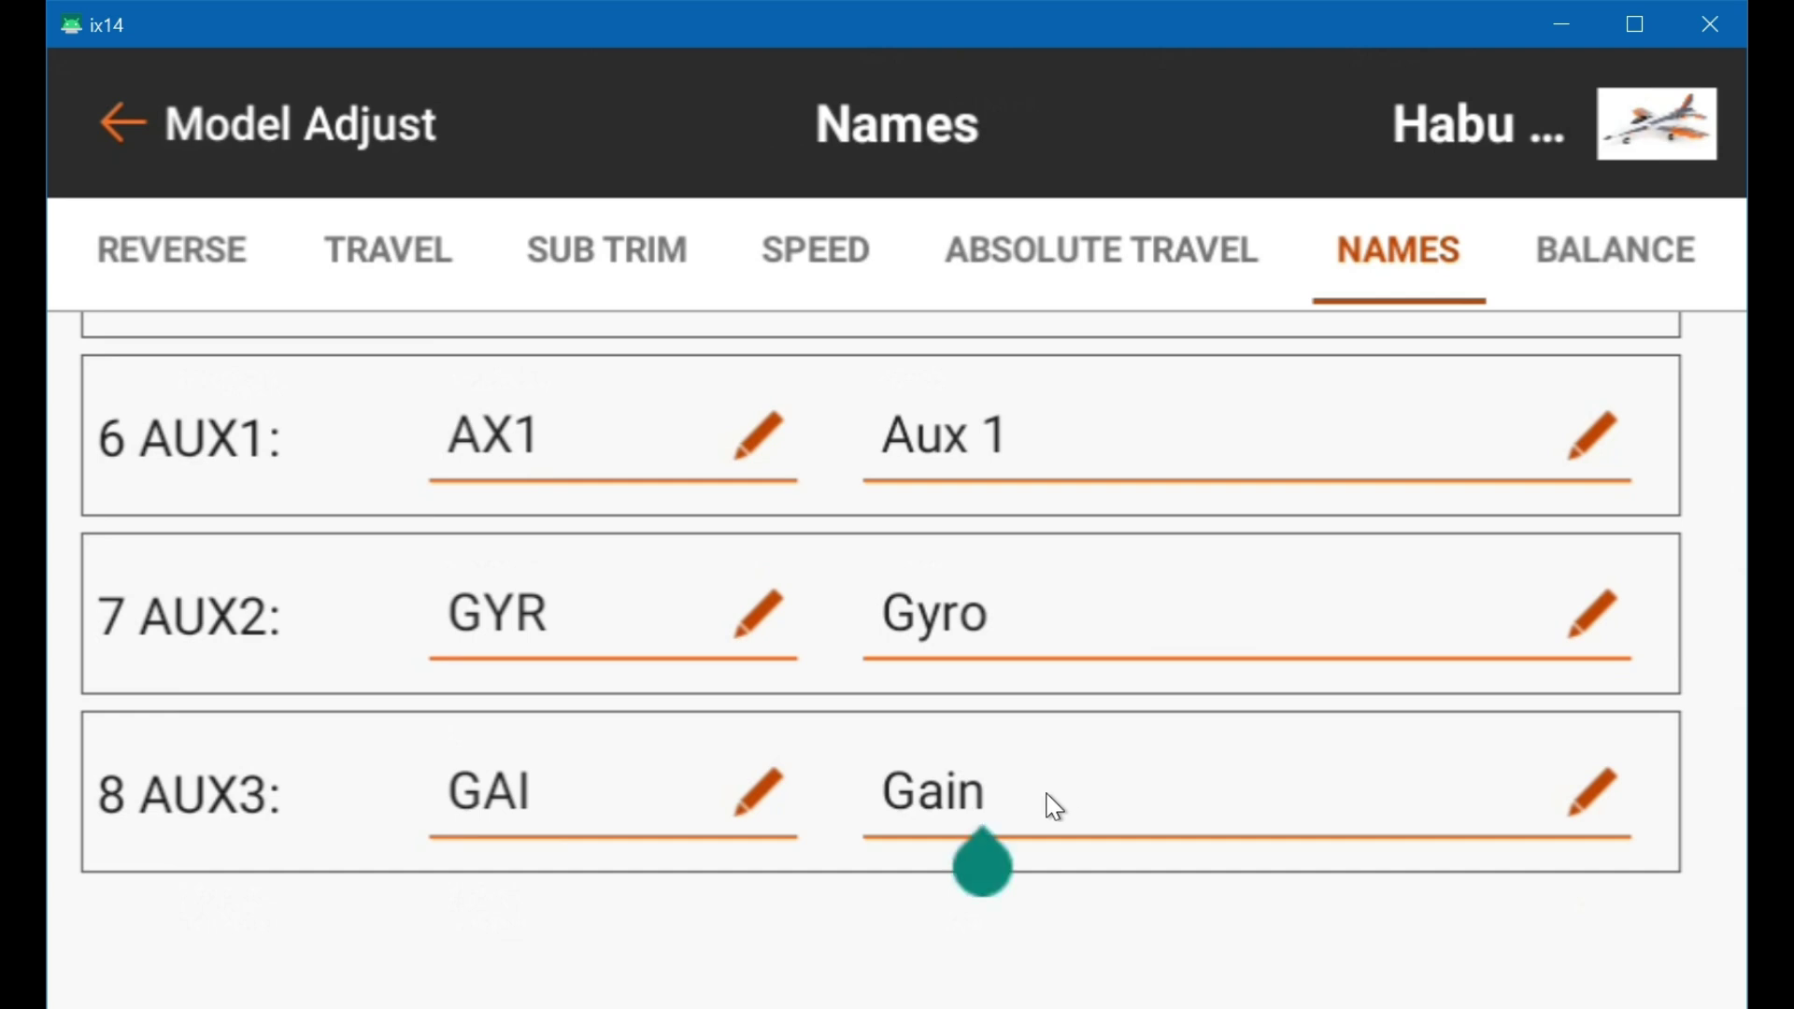
click(1057, 804)
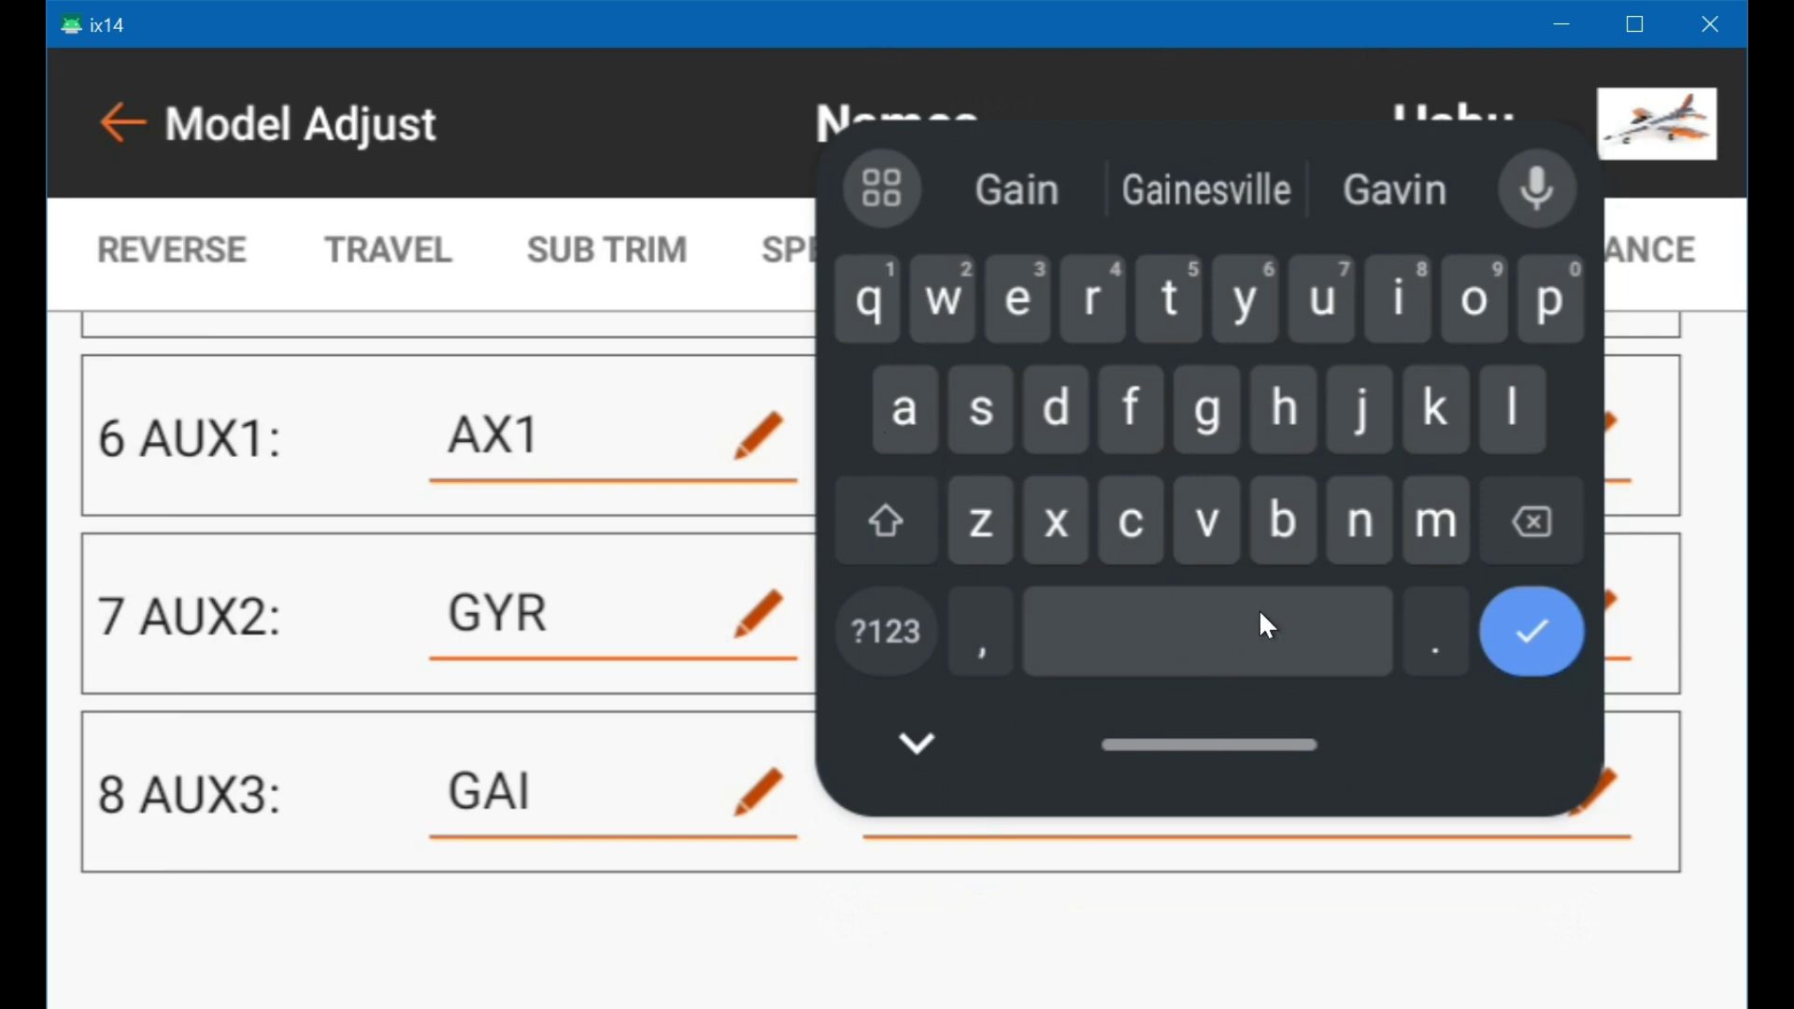
- Turn off Gboard's floating mode from its tools panel so the keyboard docks full width
click(883, 191)
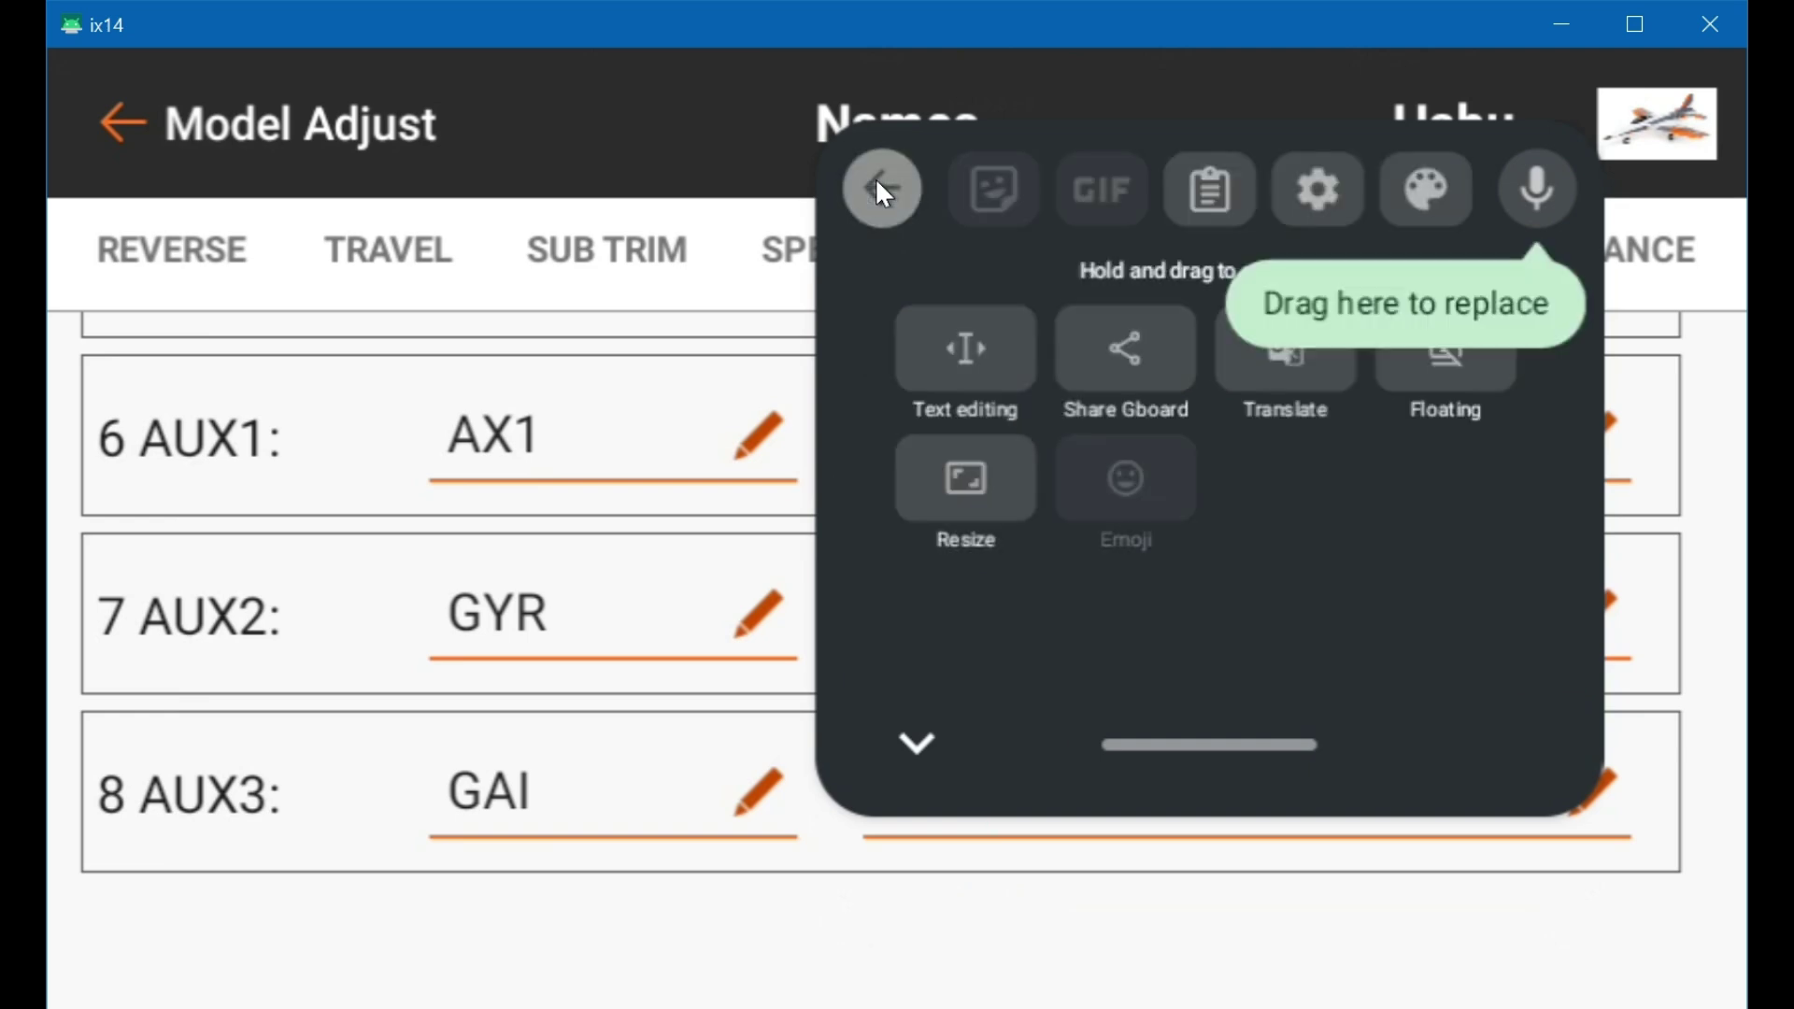
click(1446, 374)
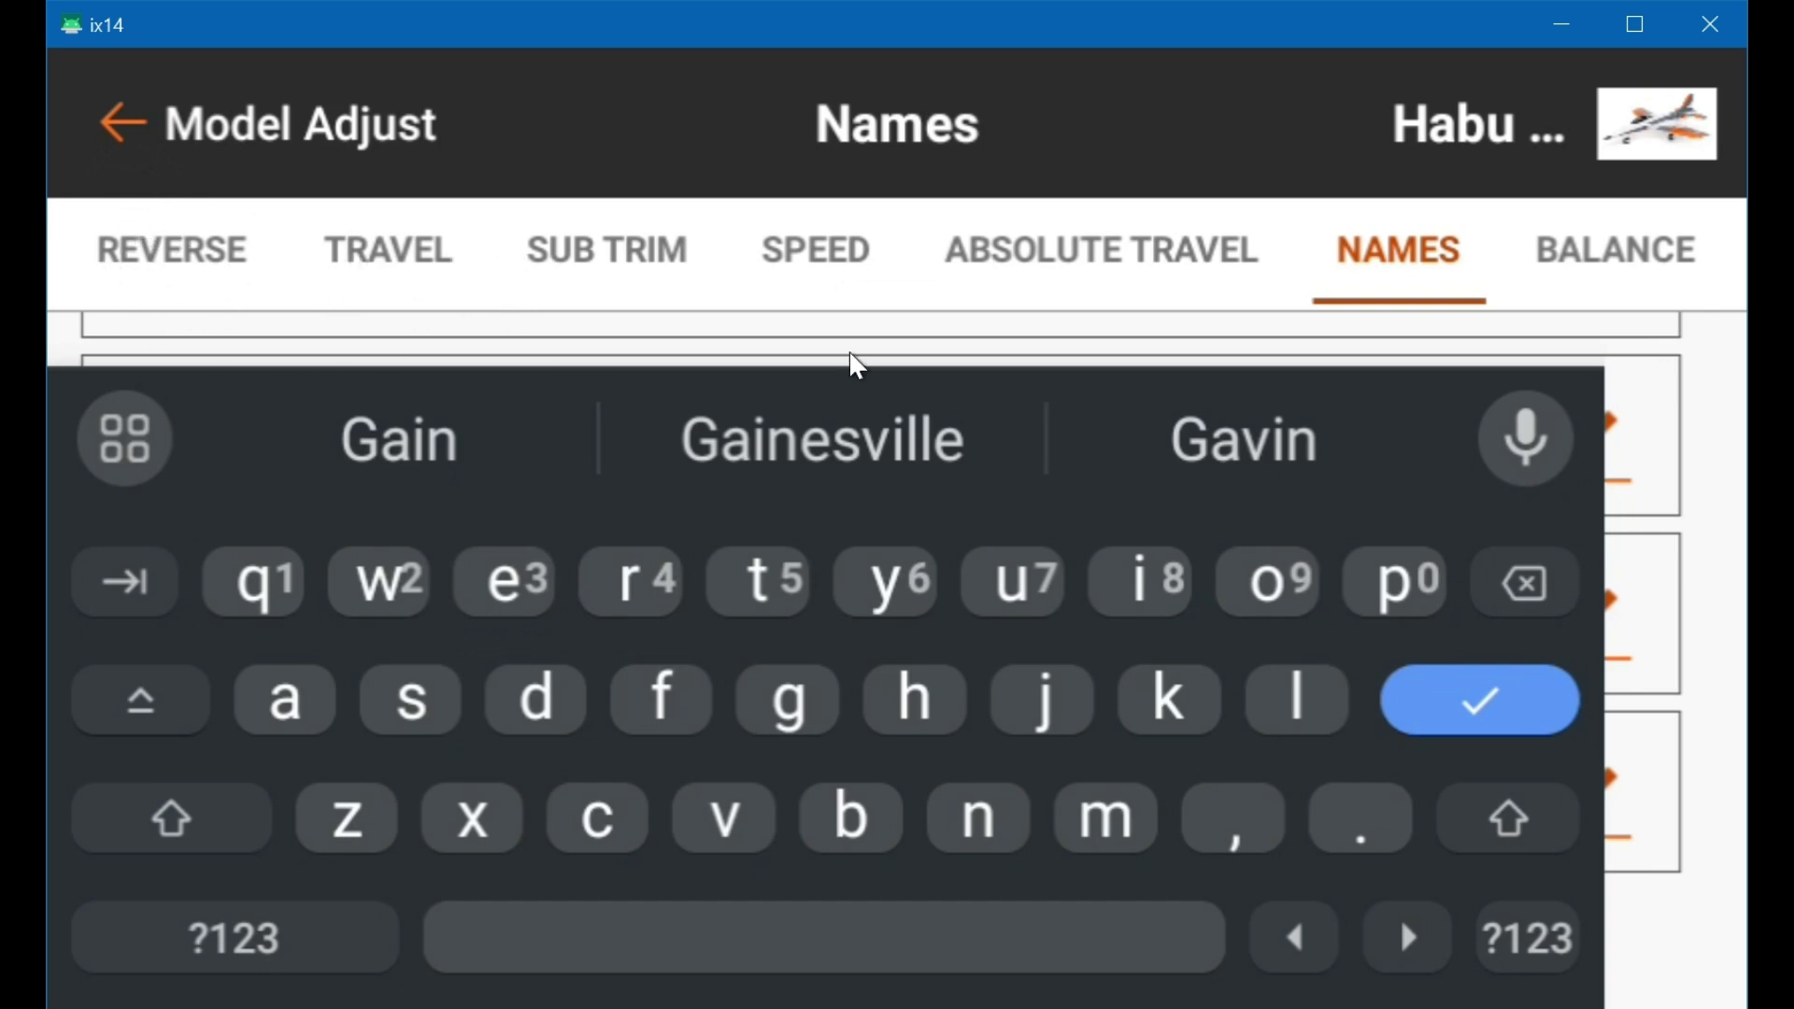
- Rename the AUX3 channel to 'Help' and confirm it to test typing
click(1474, 703)
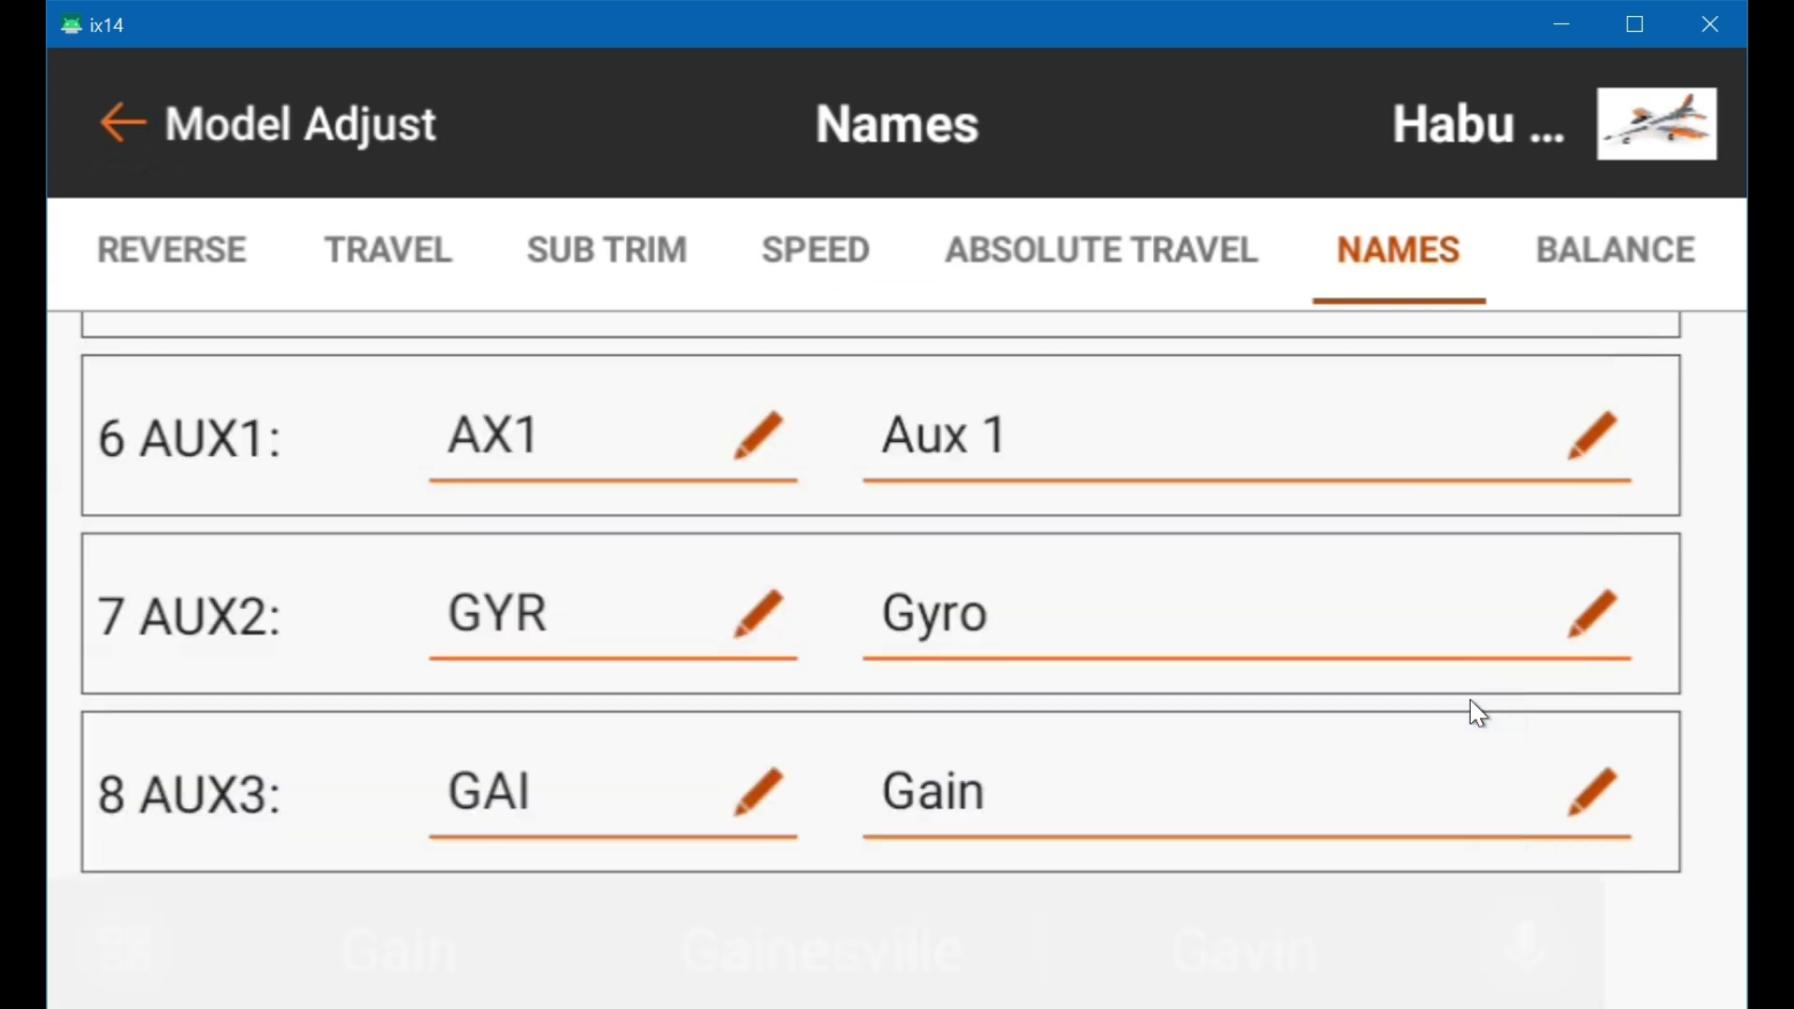
click(1084, 798)
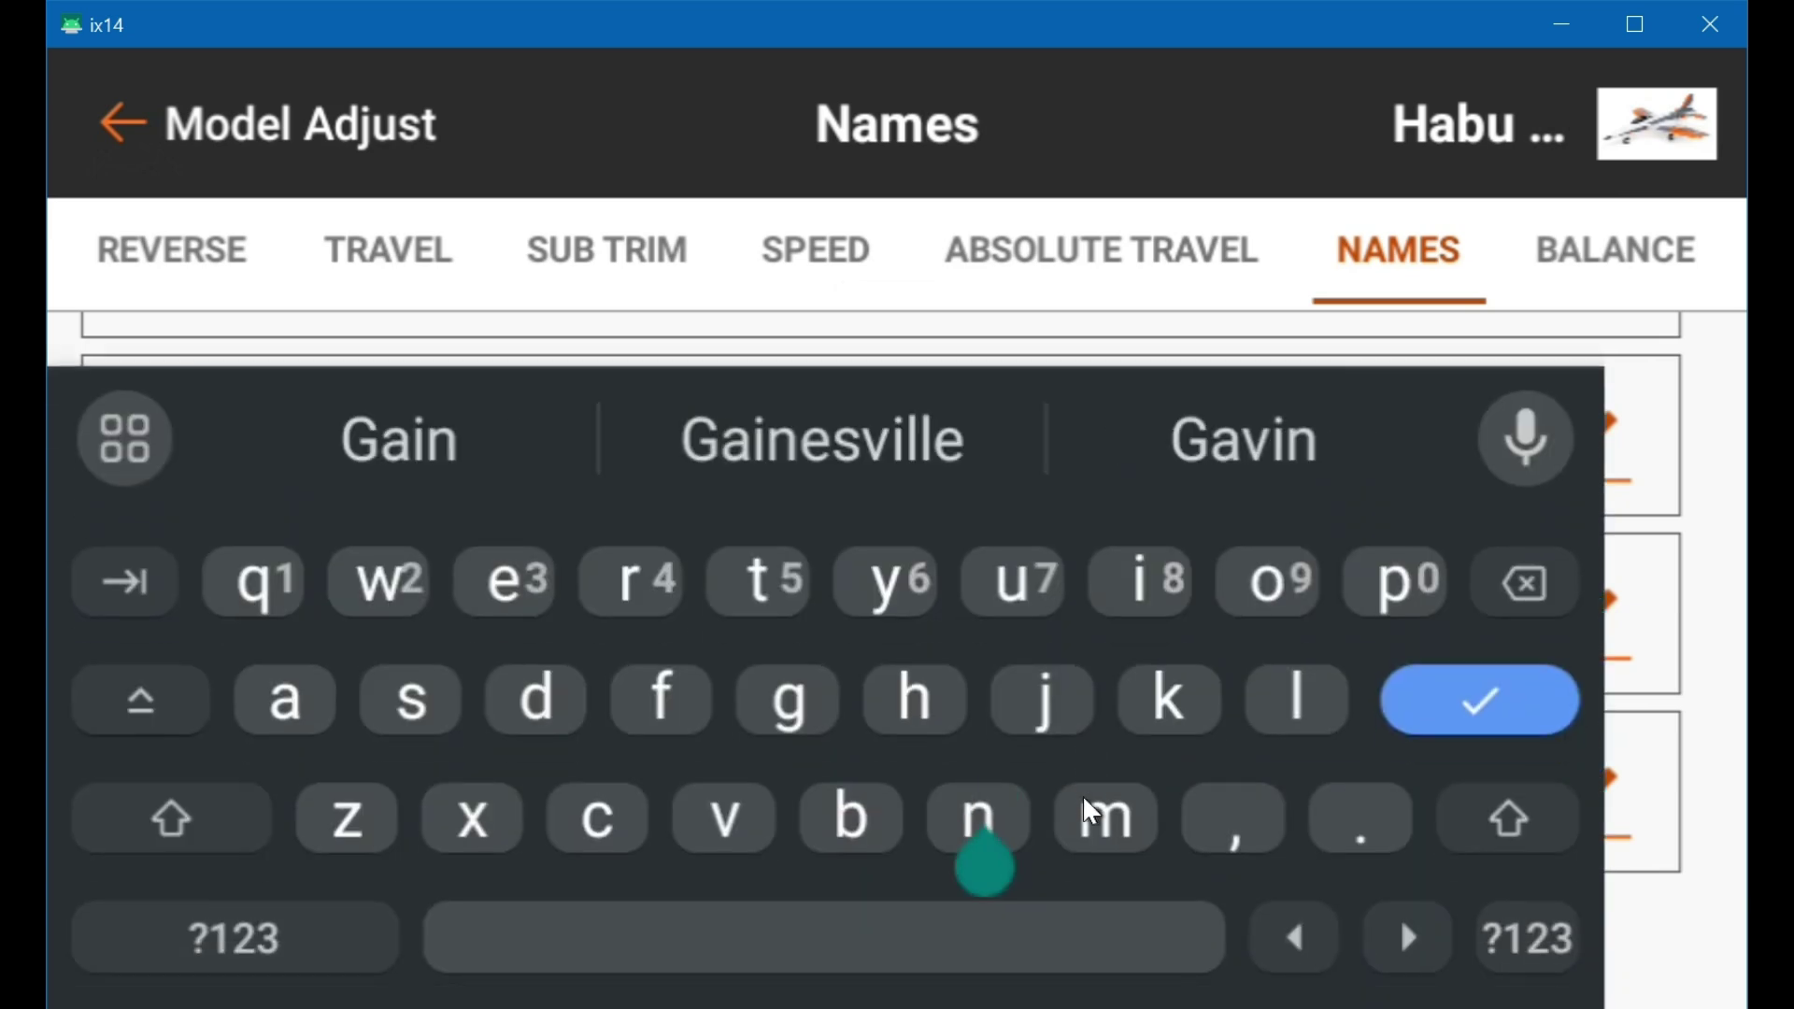
click(1523, 580)
click(1522, 580)
click(1522, 579)
click(1522, 580)
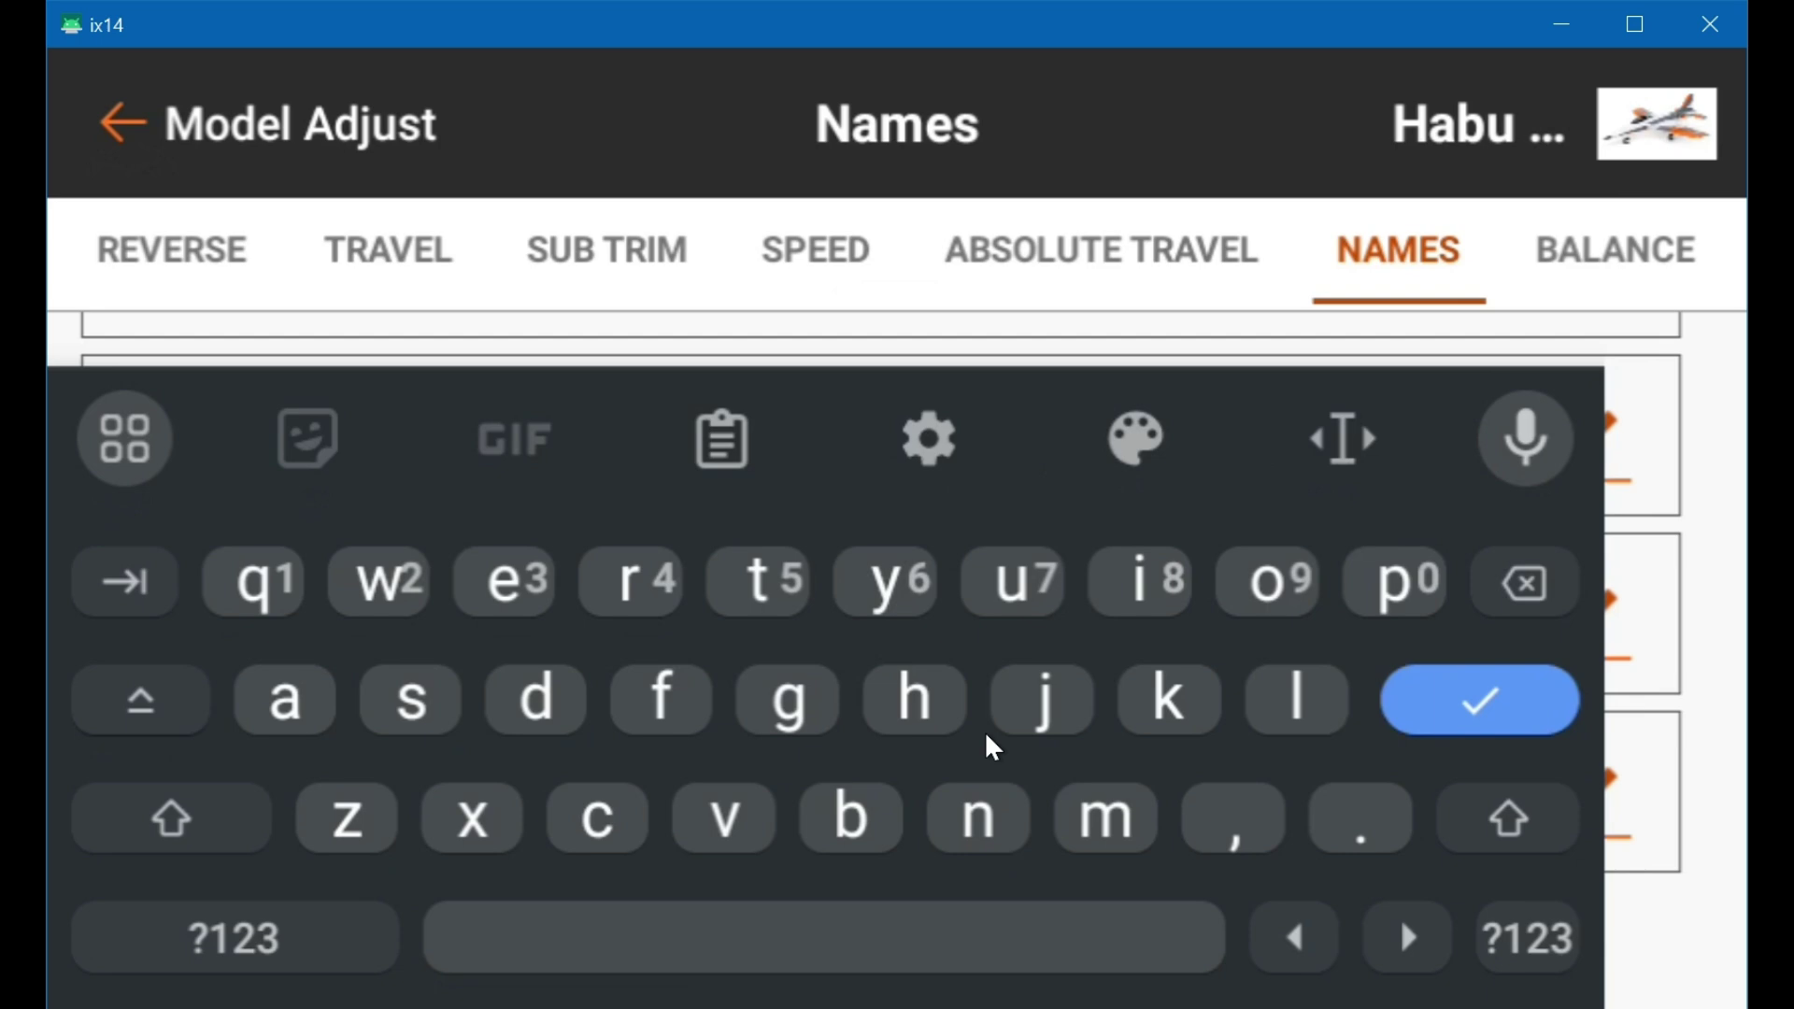
text(Help)
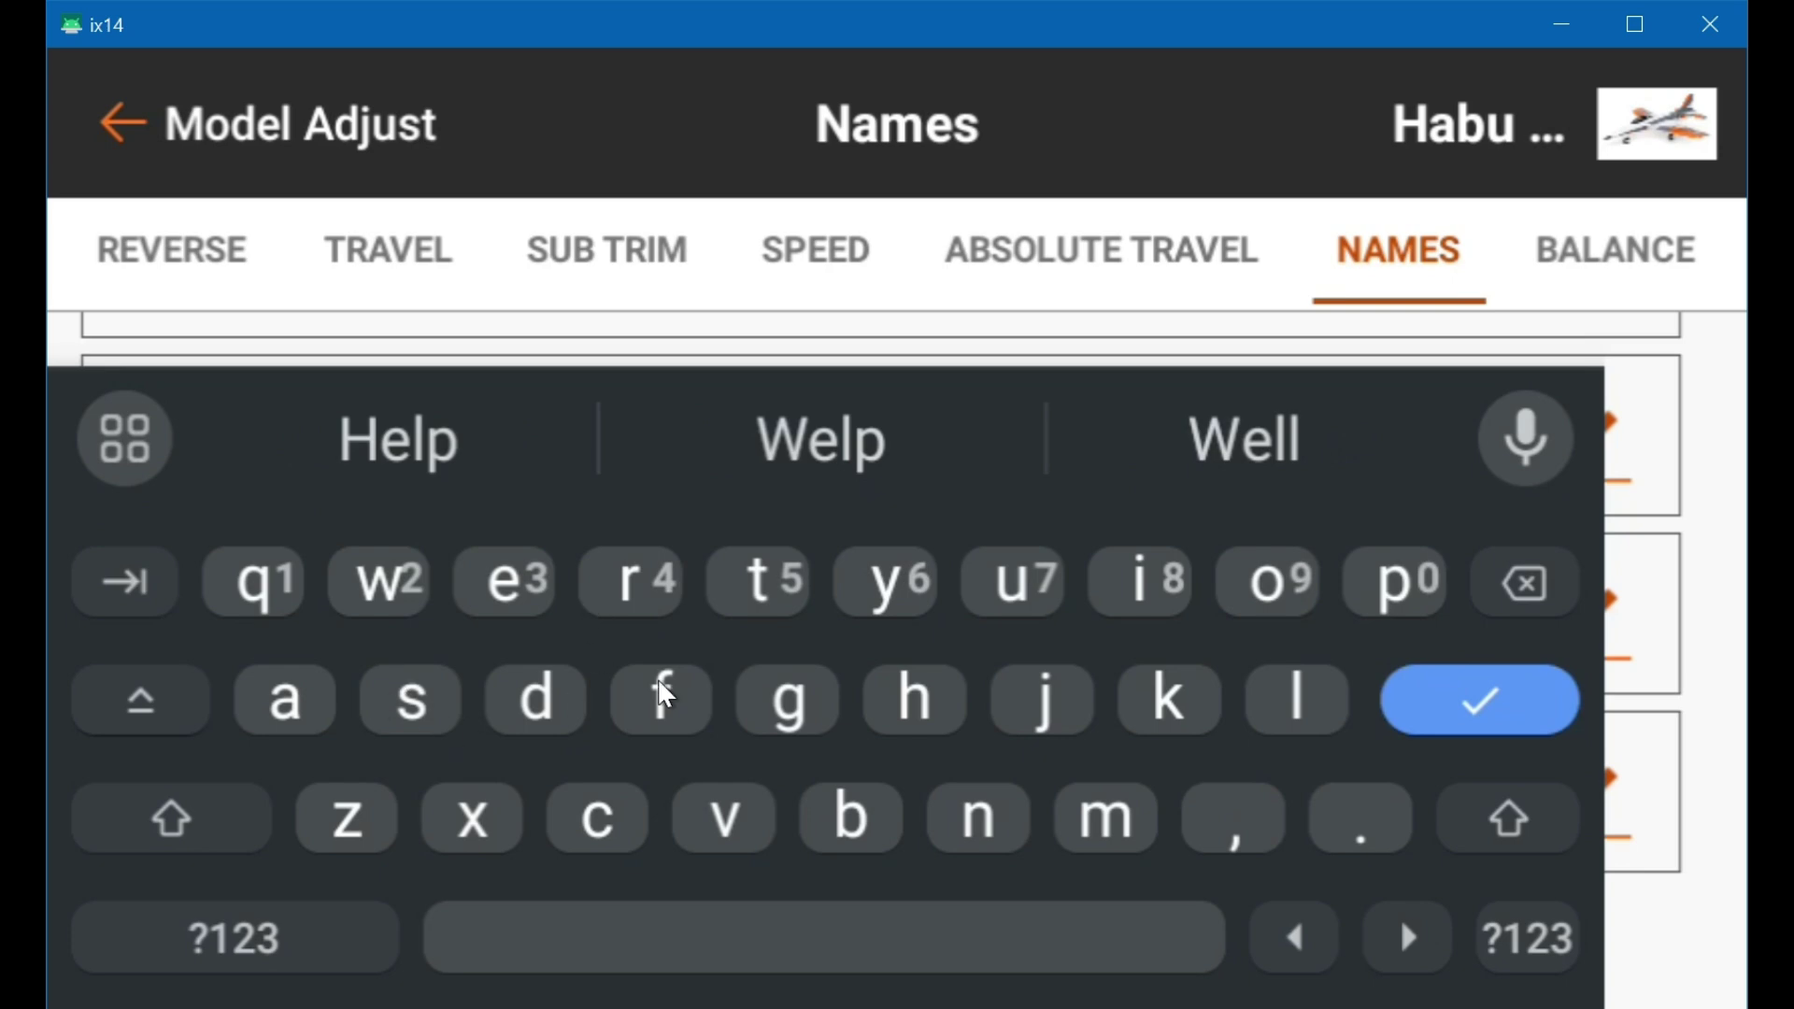
click(1470, 714)
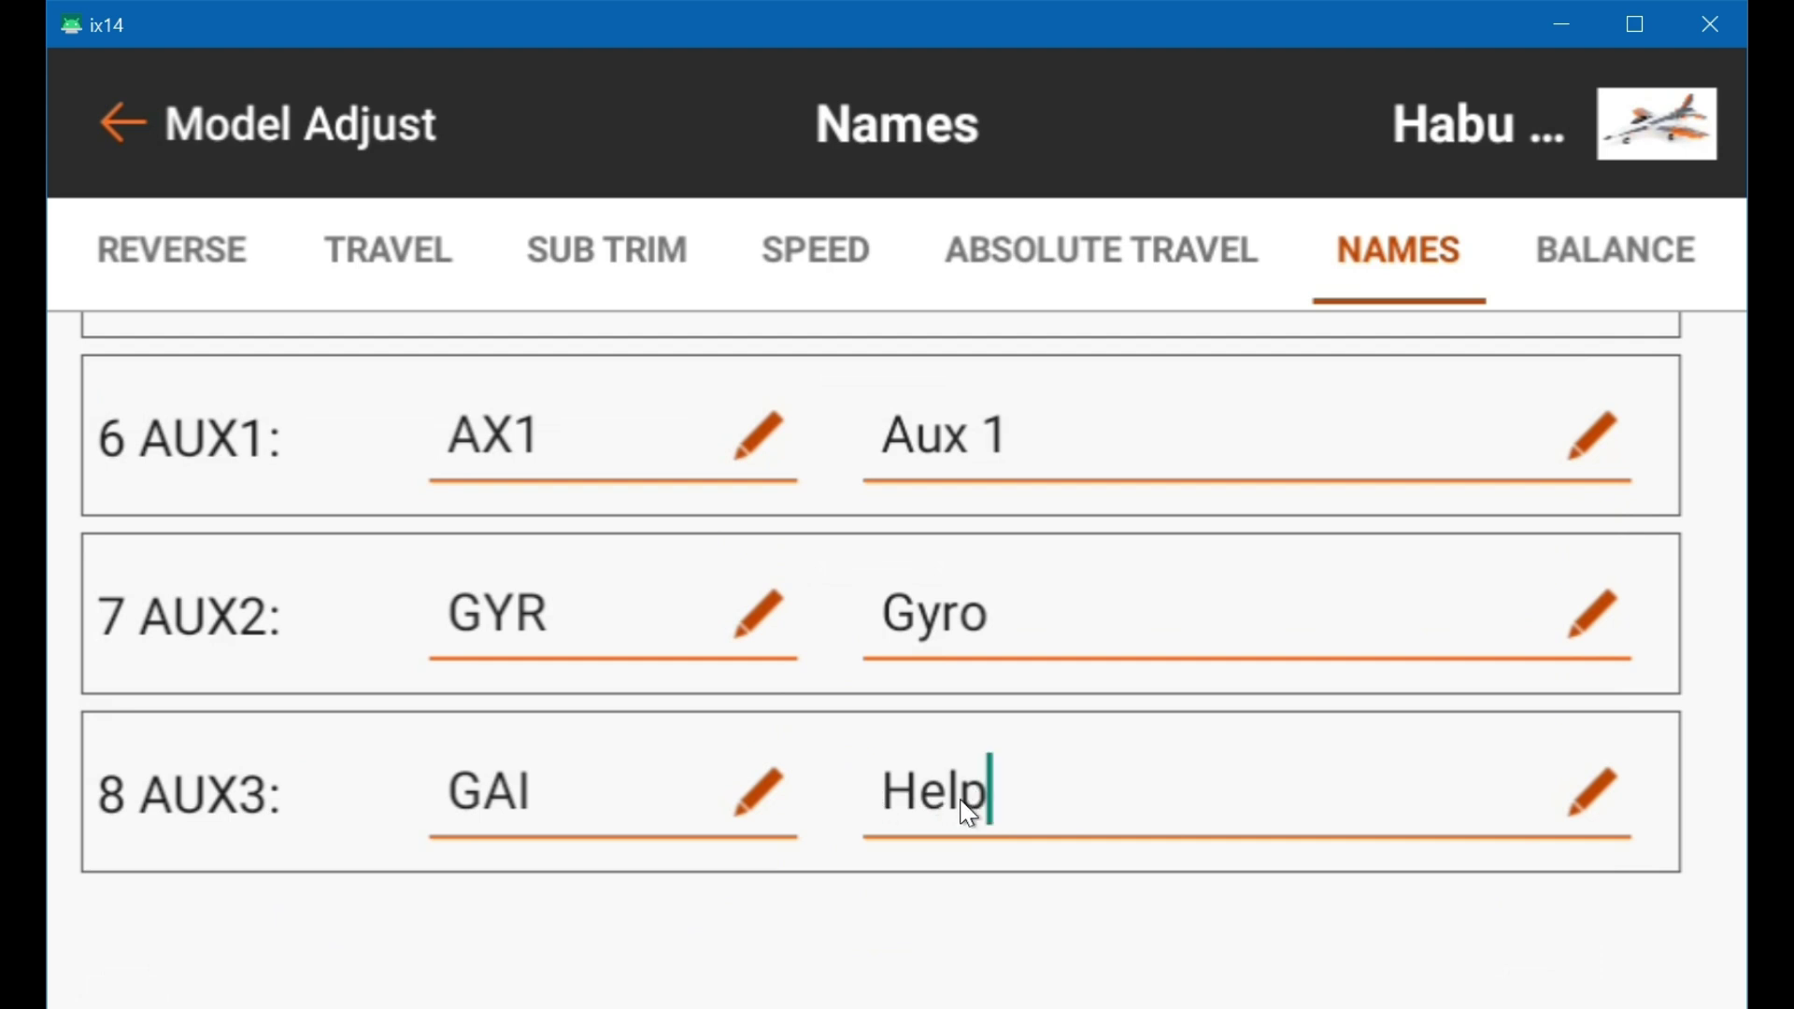
- Clear 'Help' and retype the AUX3 name as 'Gain', then confirm
click(1092, 808)
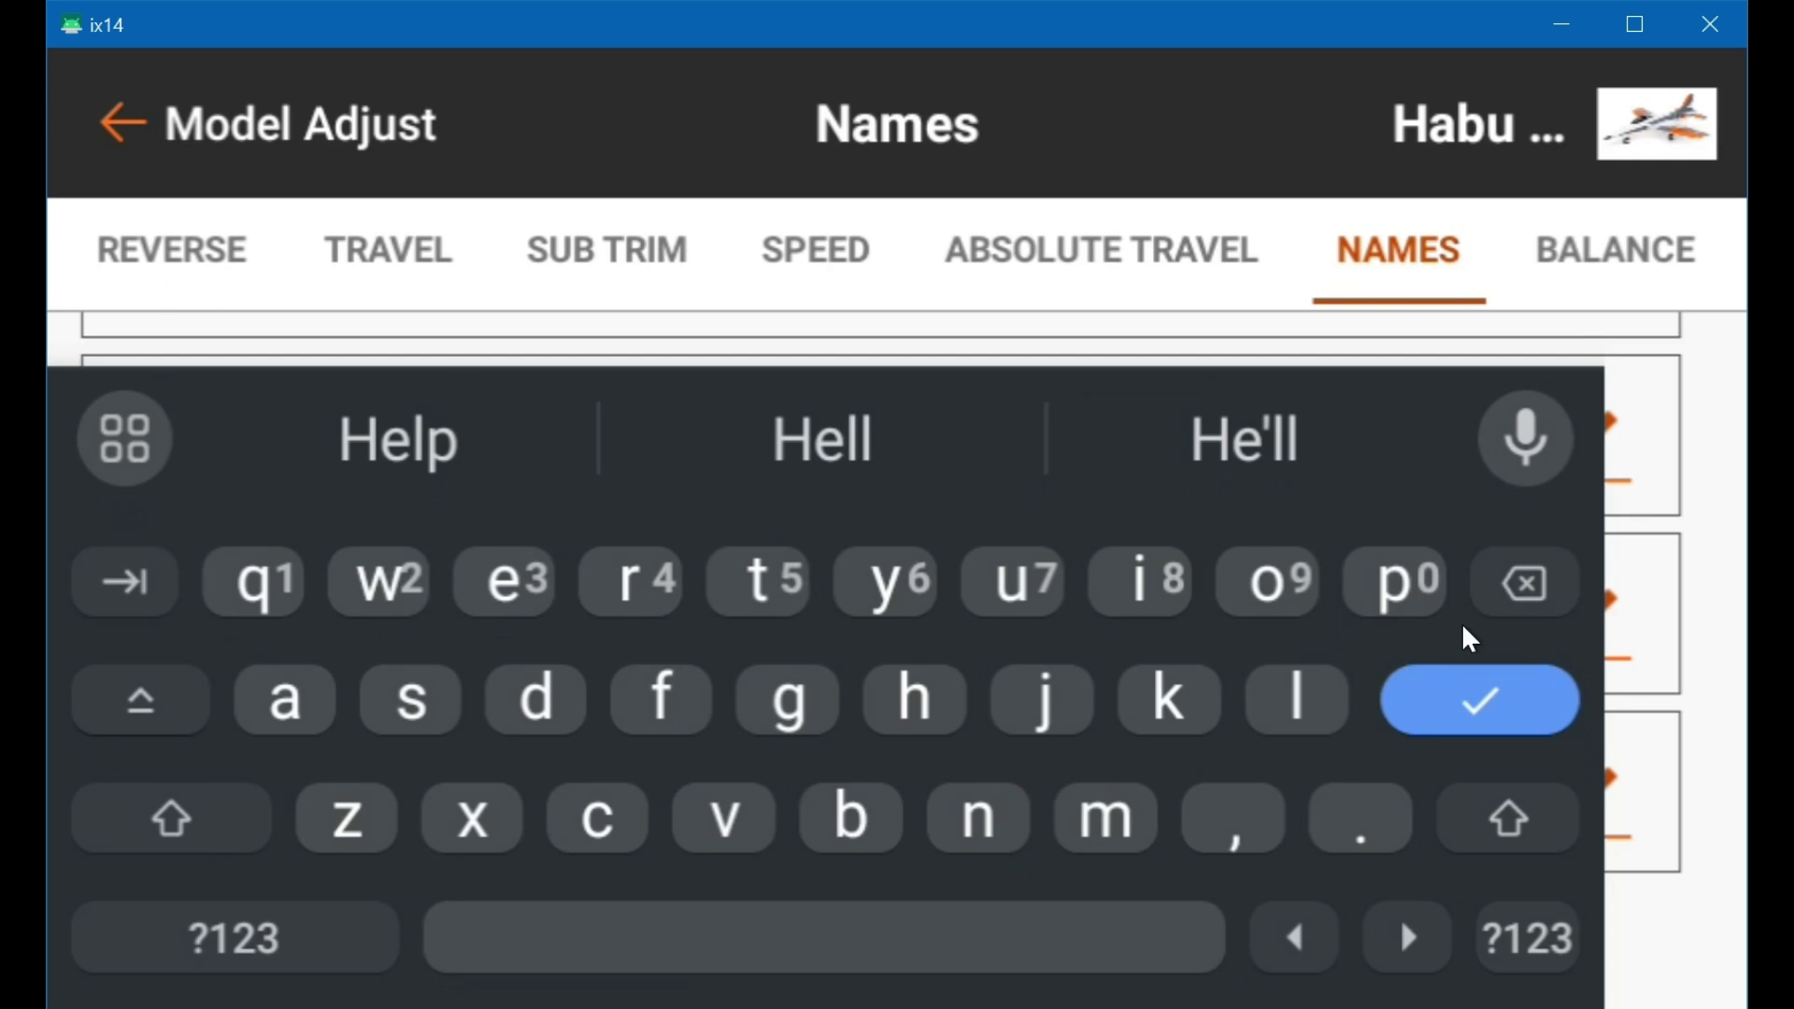
click(1526, 579)
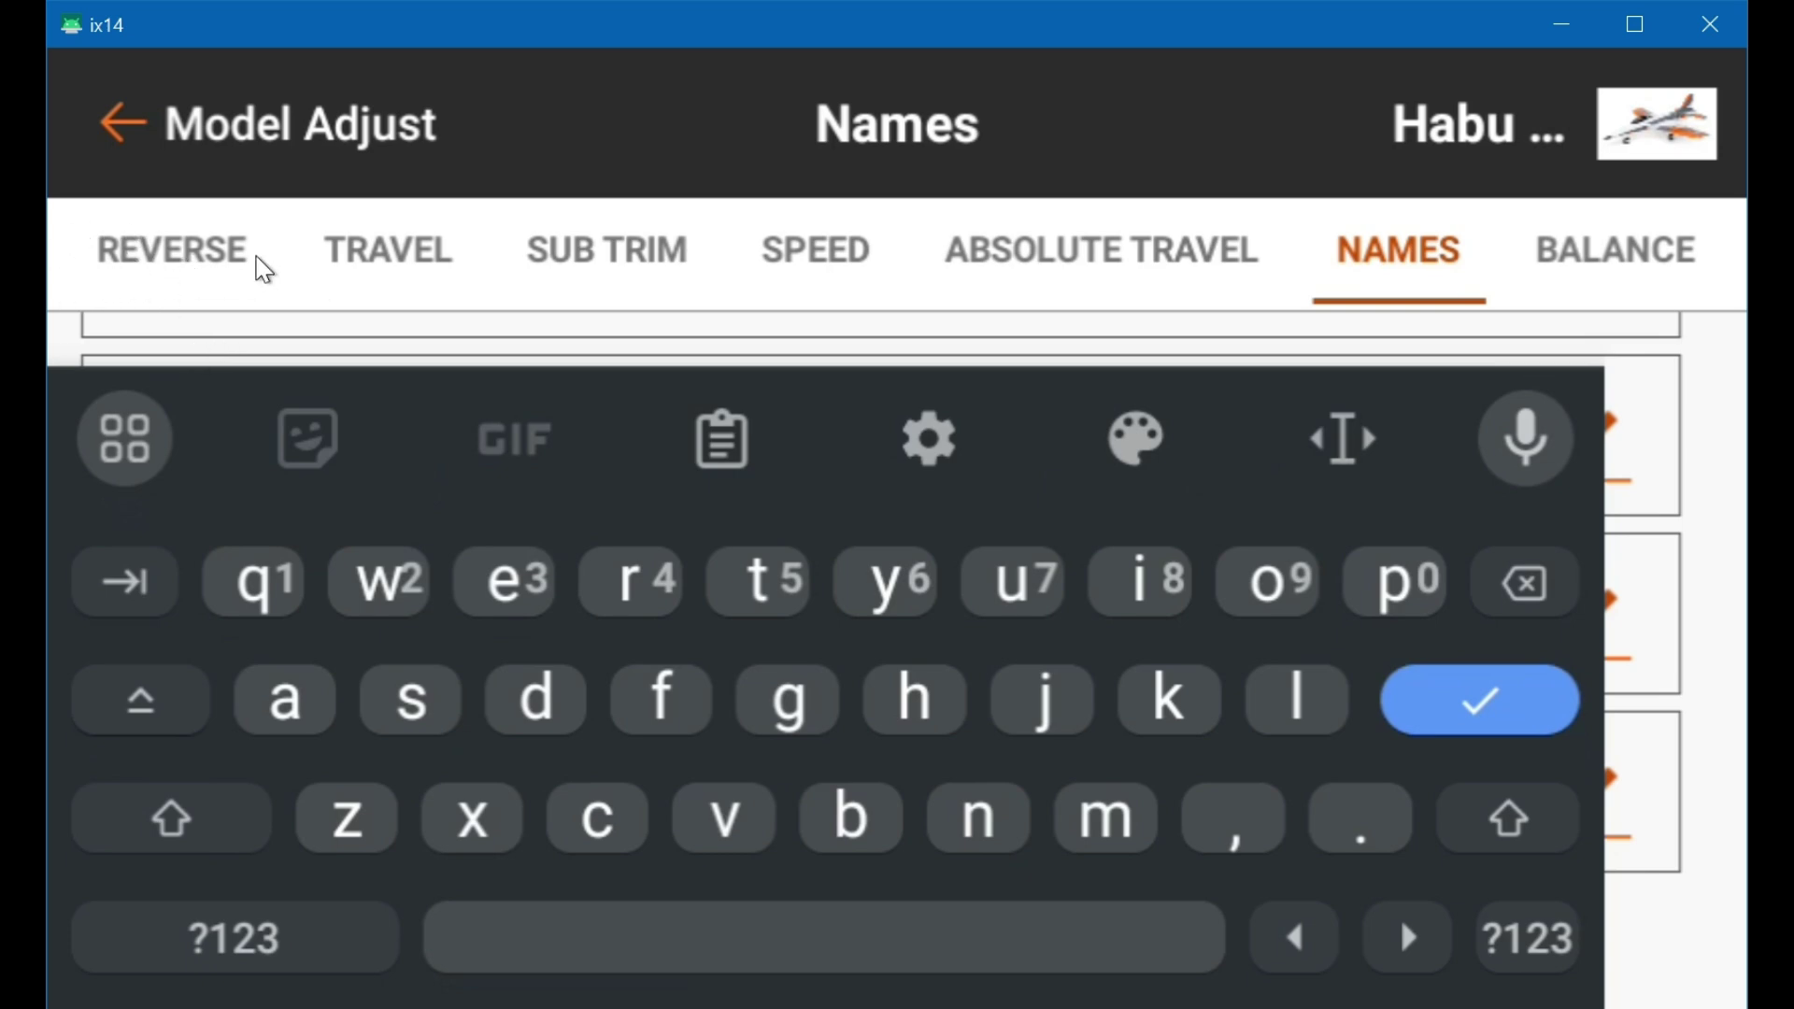
click(200, 818)
click(790, 703)
click(263, 699)
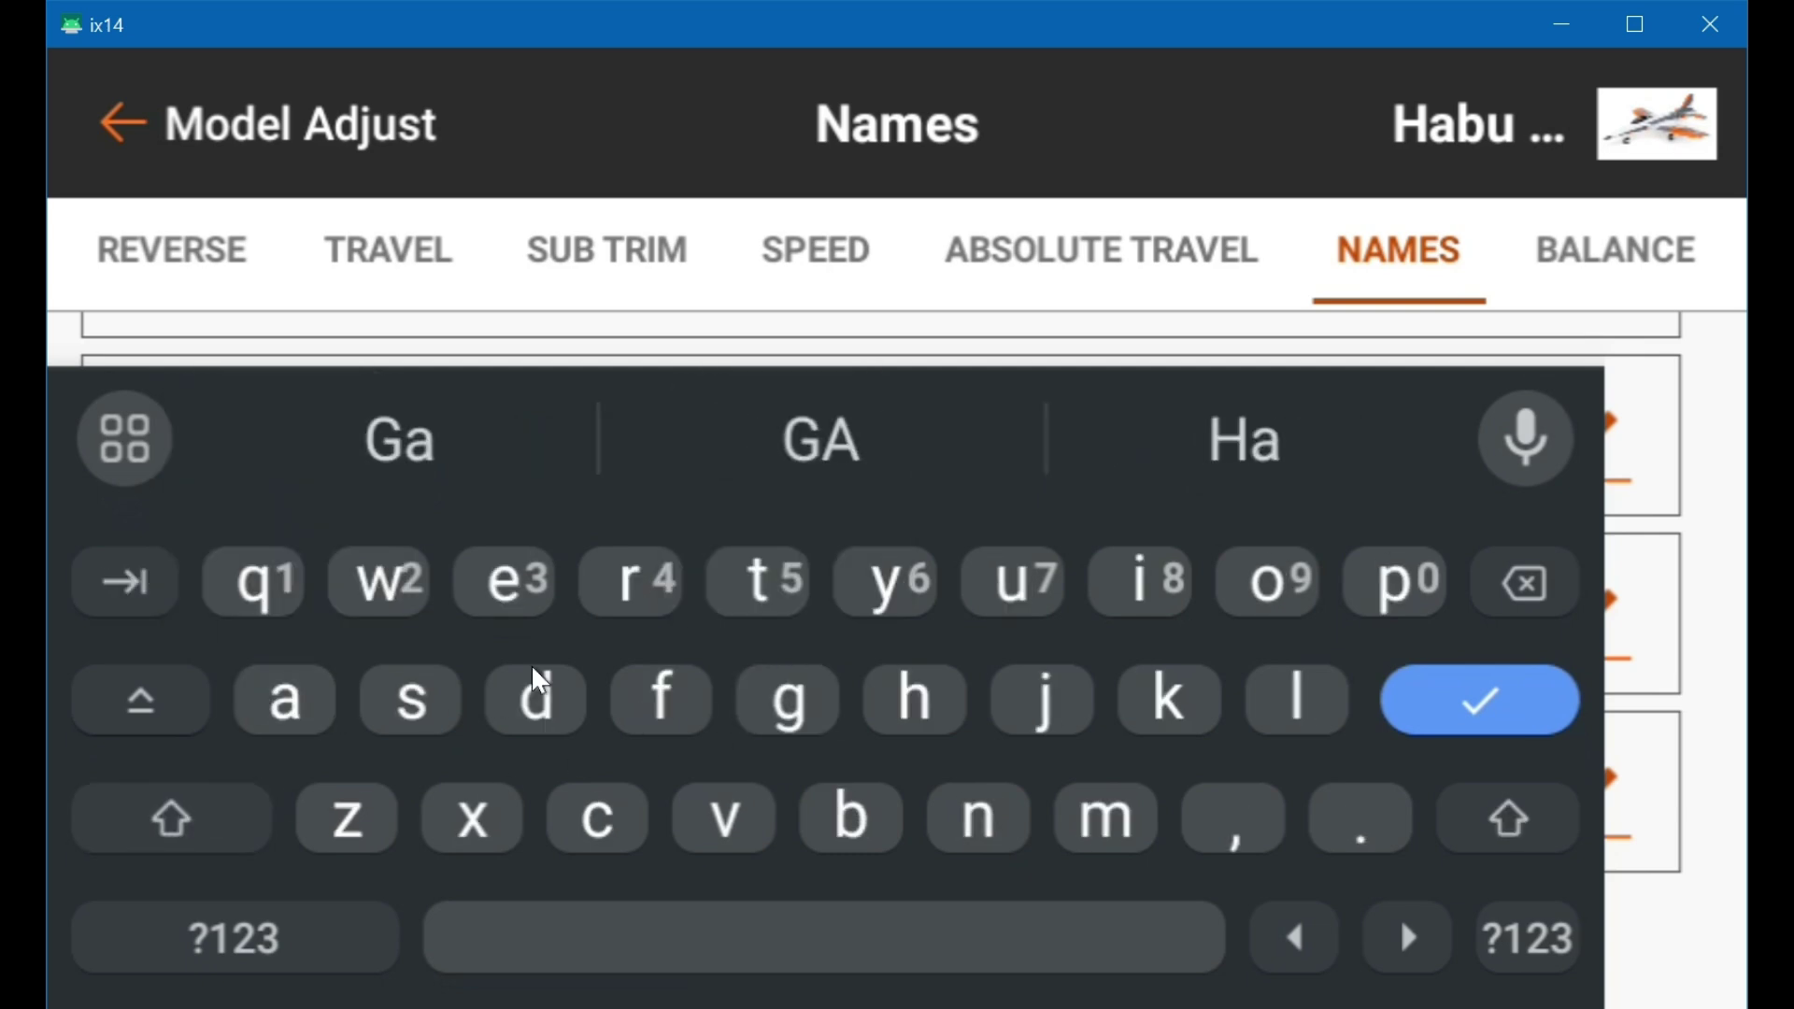
click(1148, 574)
click(992, 781)
click(1461, 708)
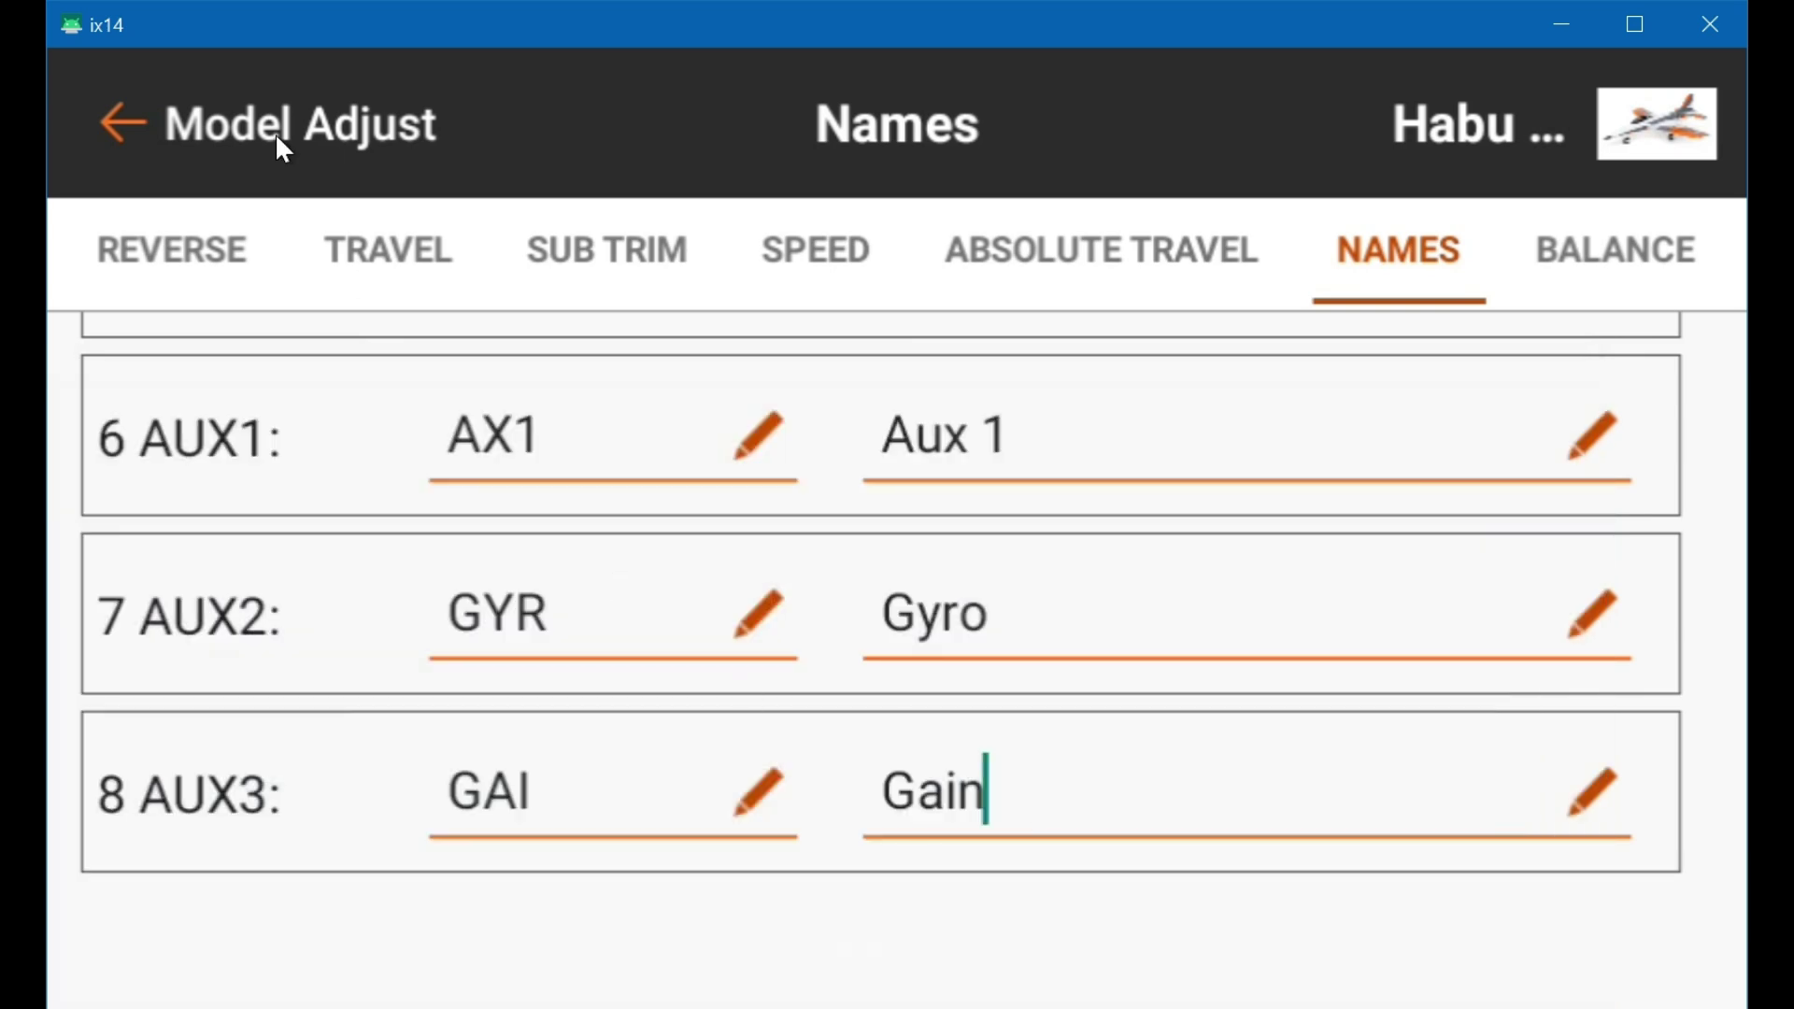
- Back out of AirWare to the model dashboard and go to the iX14 home screen
click(110, 116)
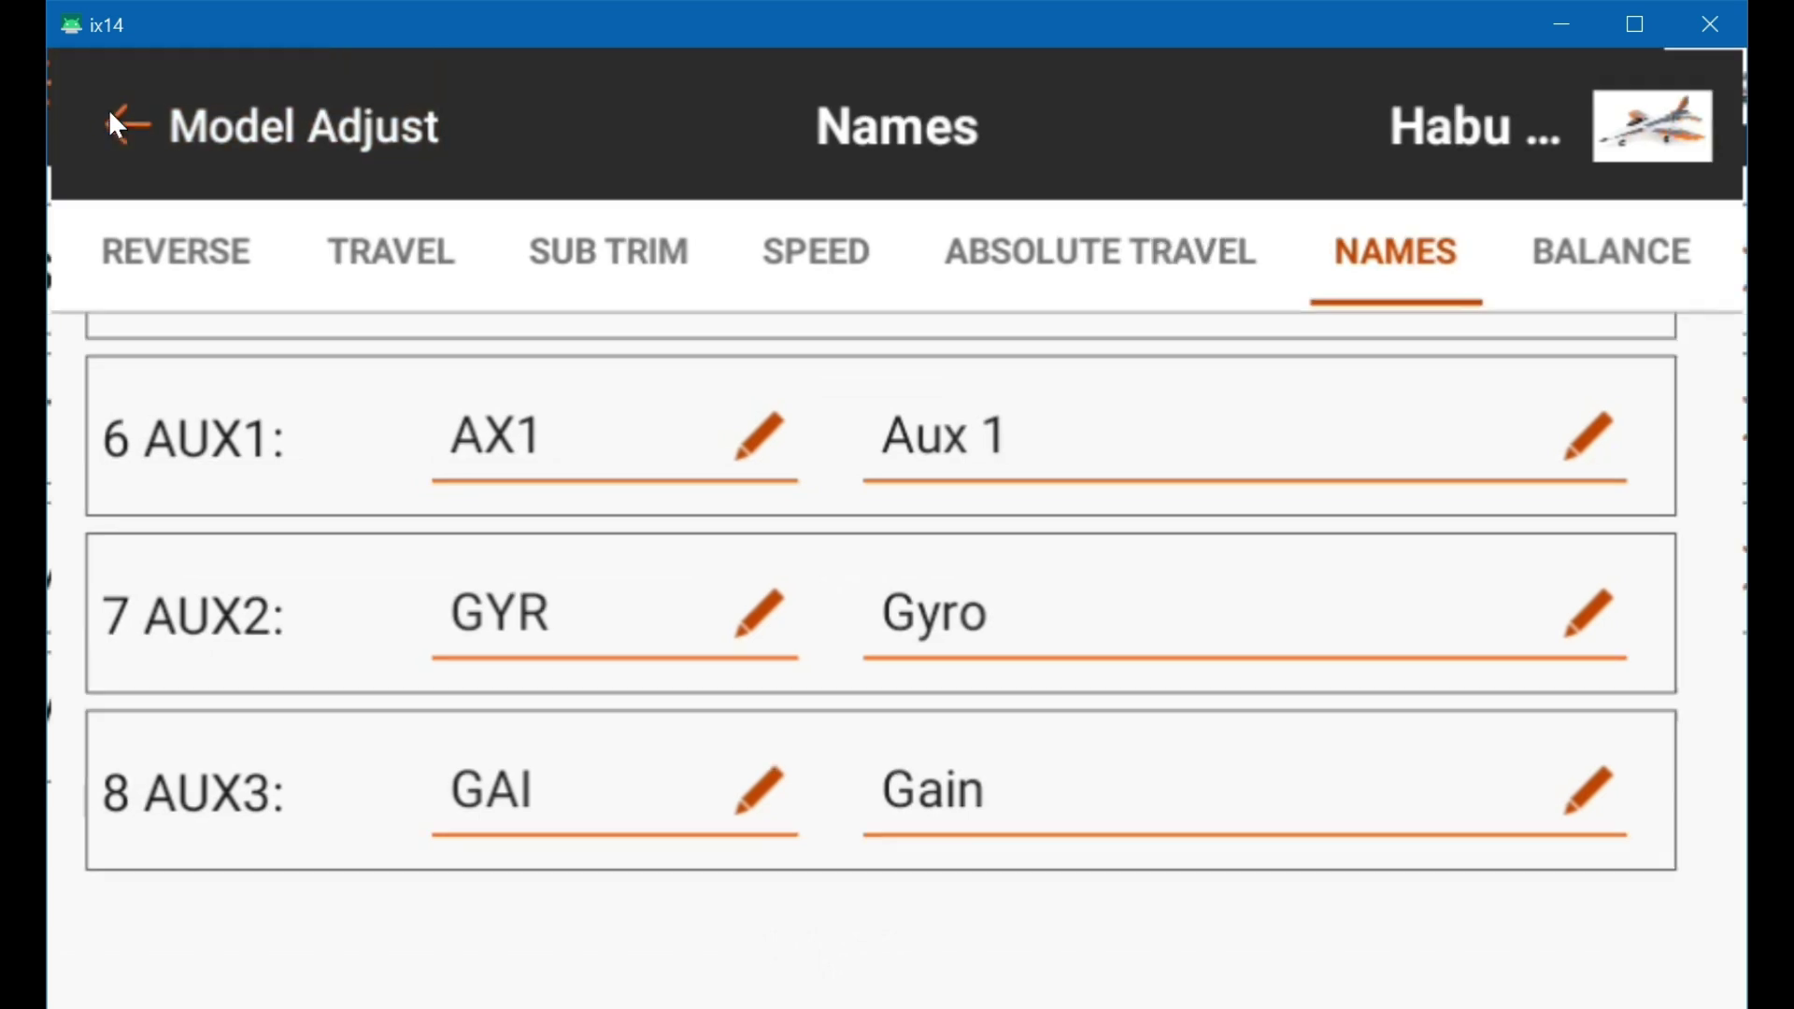
click(110, 115)
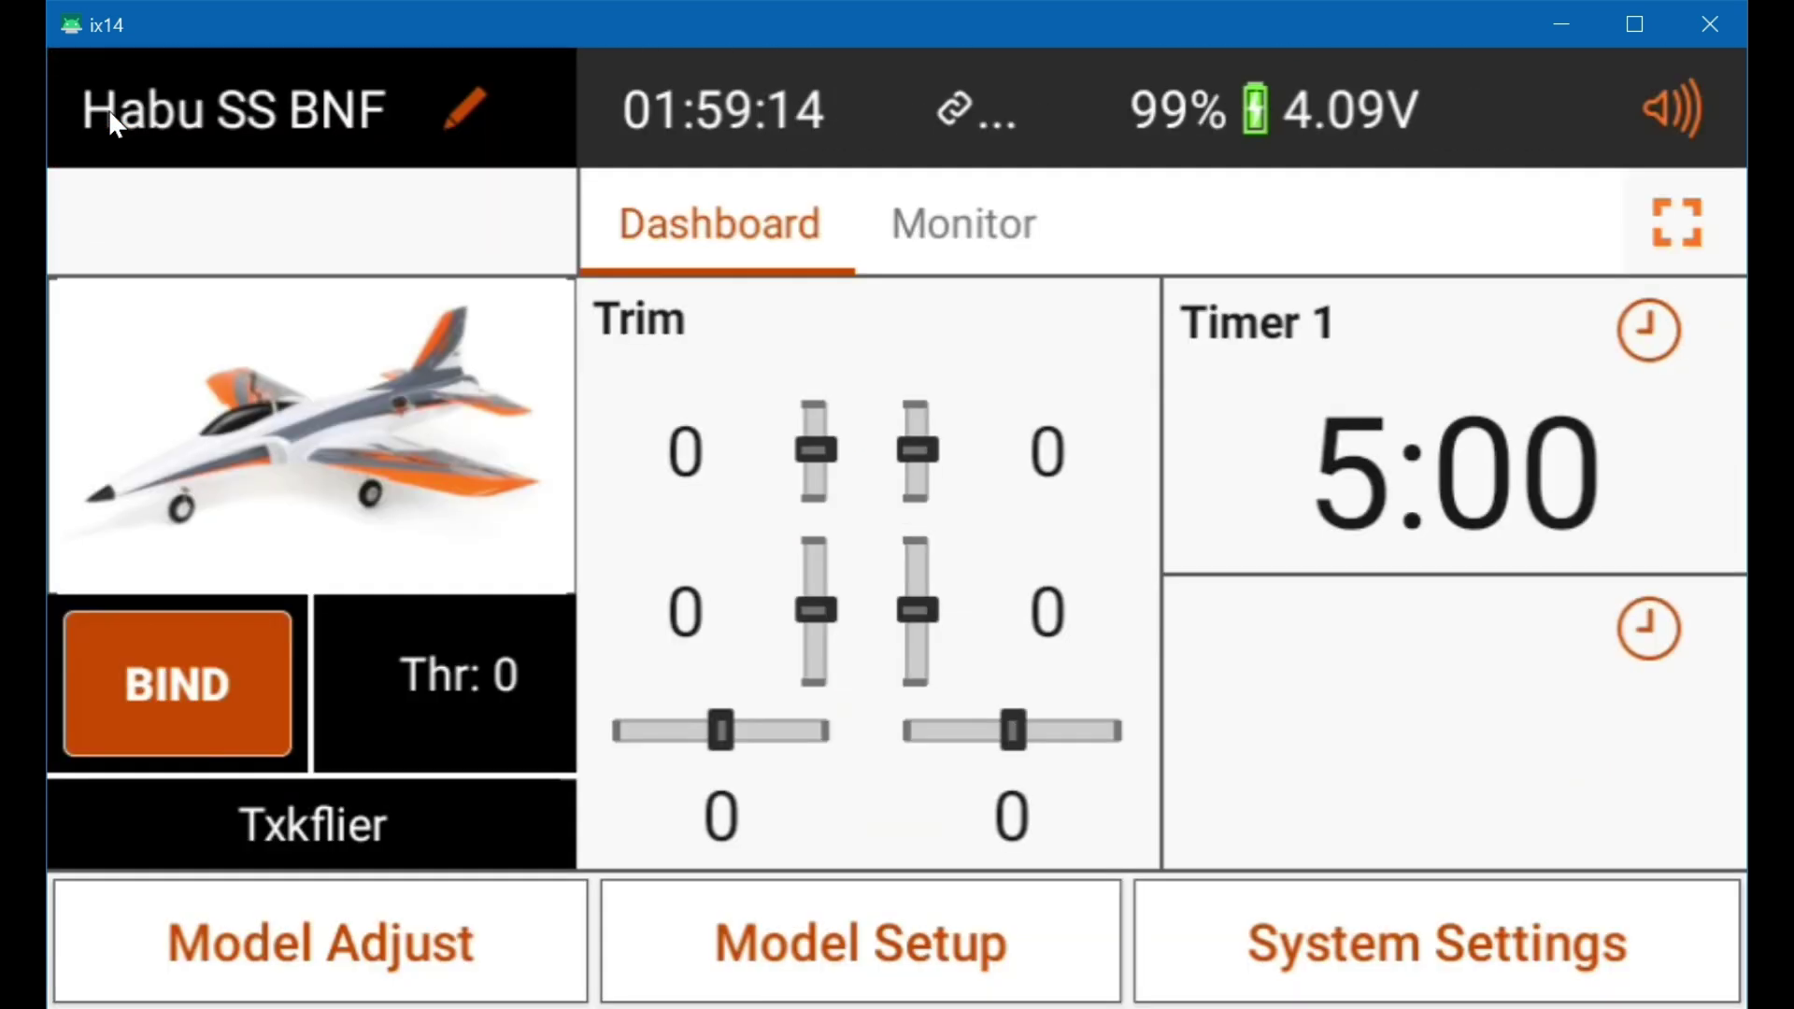
drag(873, 108, 873, 244)
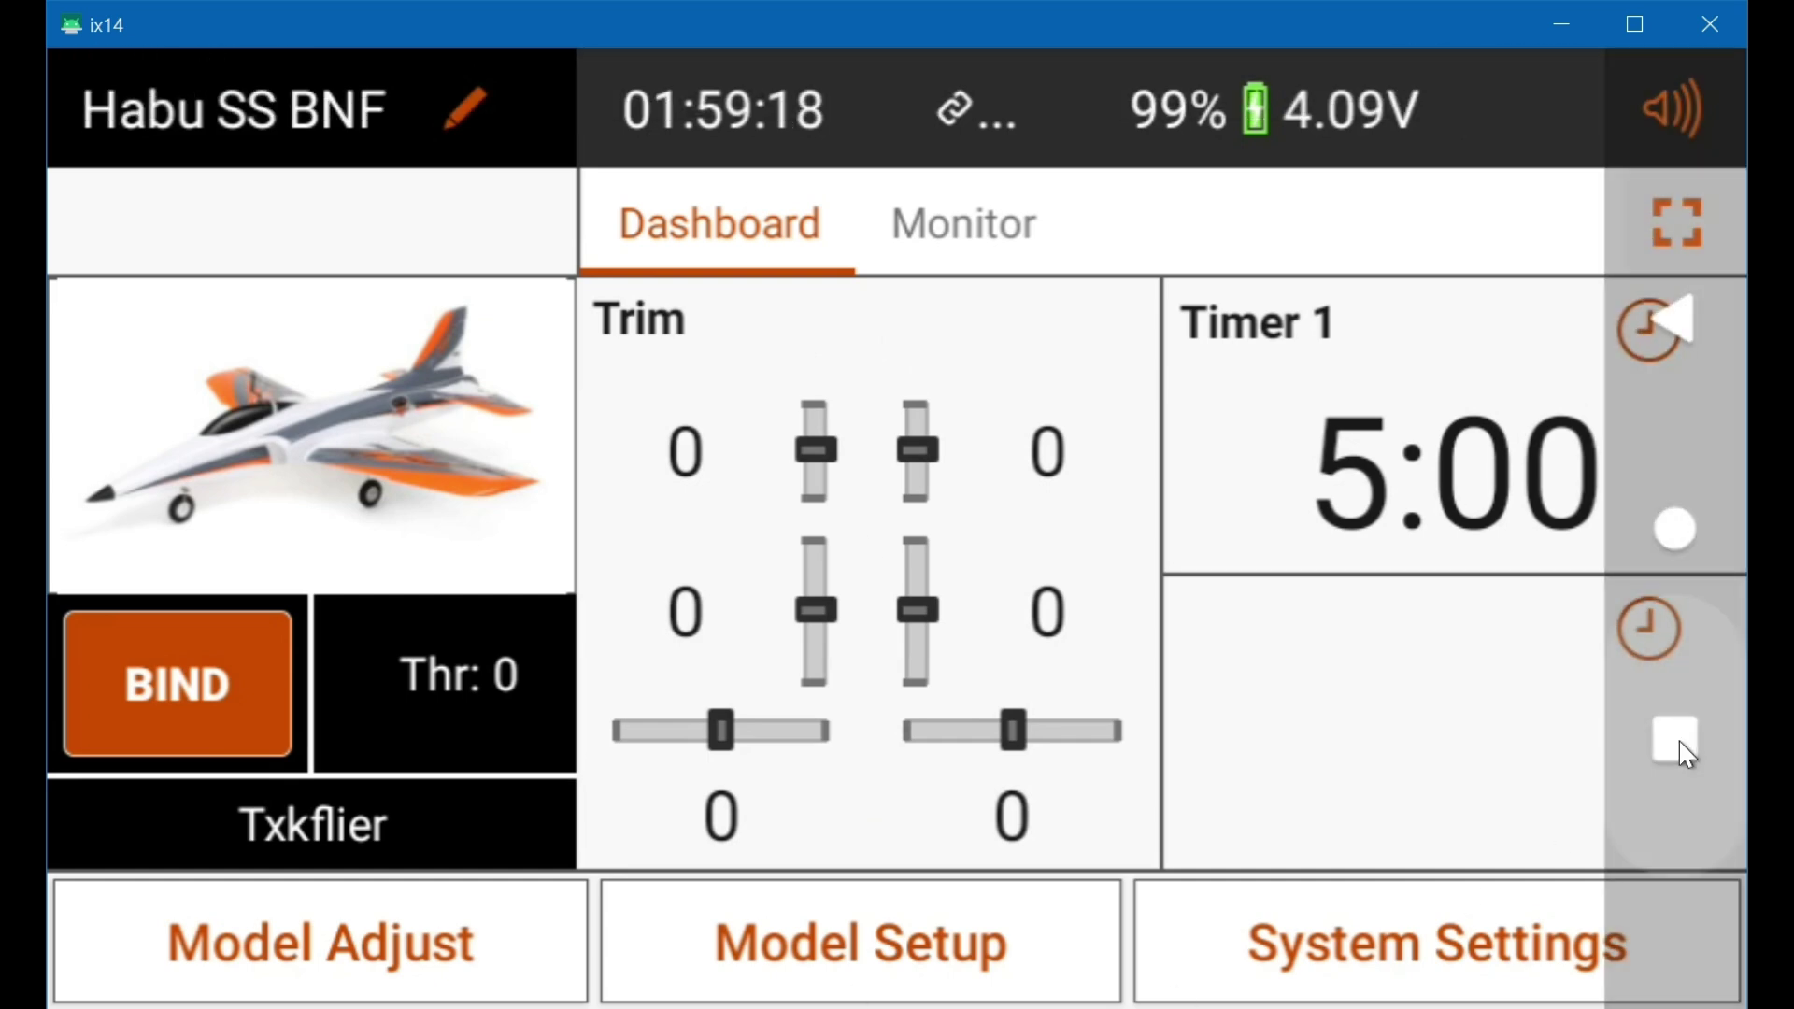
click(1678, 741)
click(1683, 529)
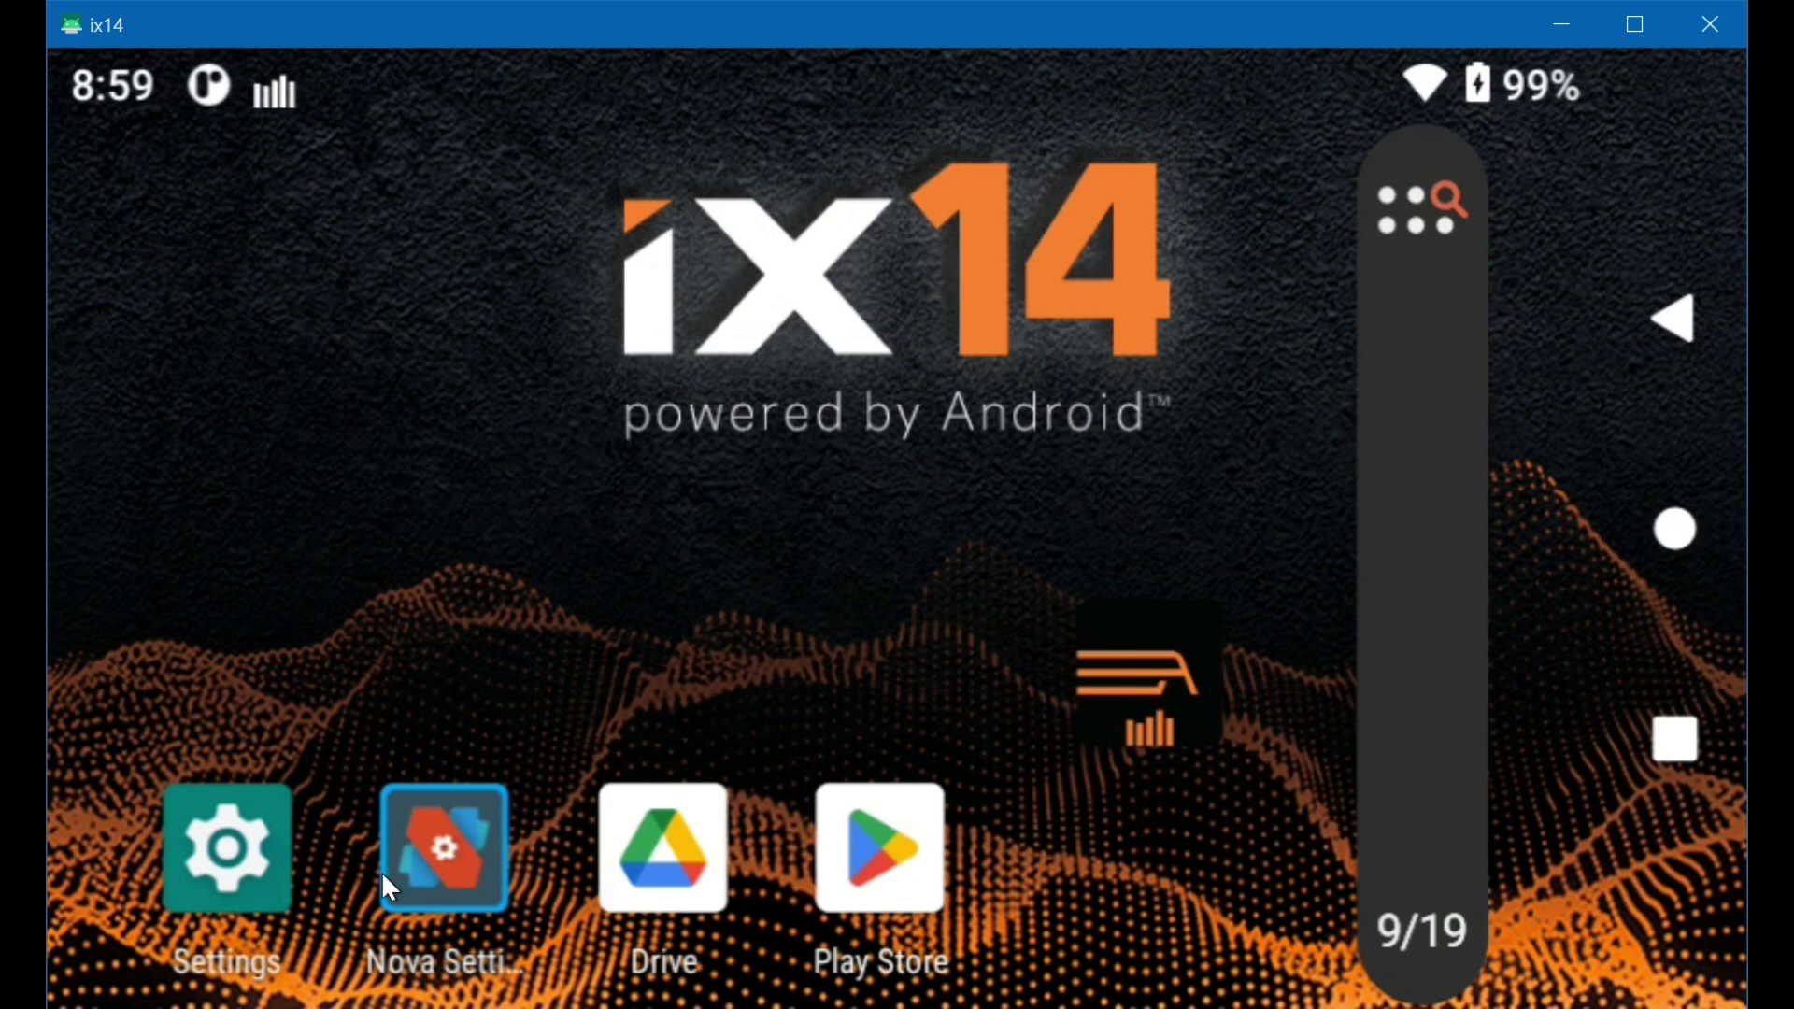
- Open Android Settings > Apps & notifications and list all installed apps
click(229, 852)
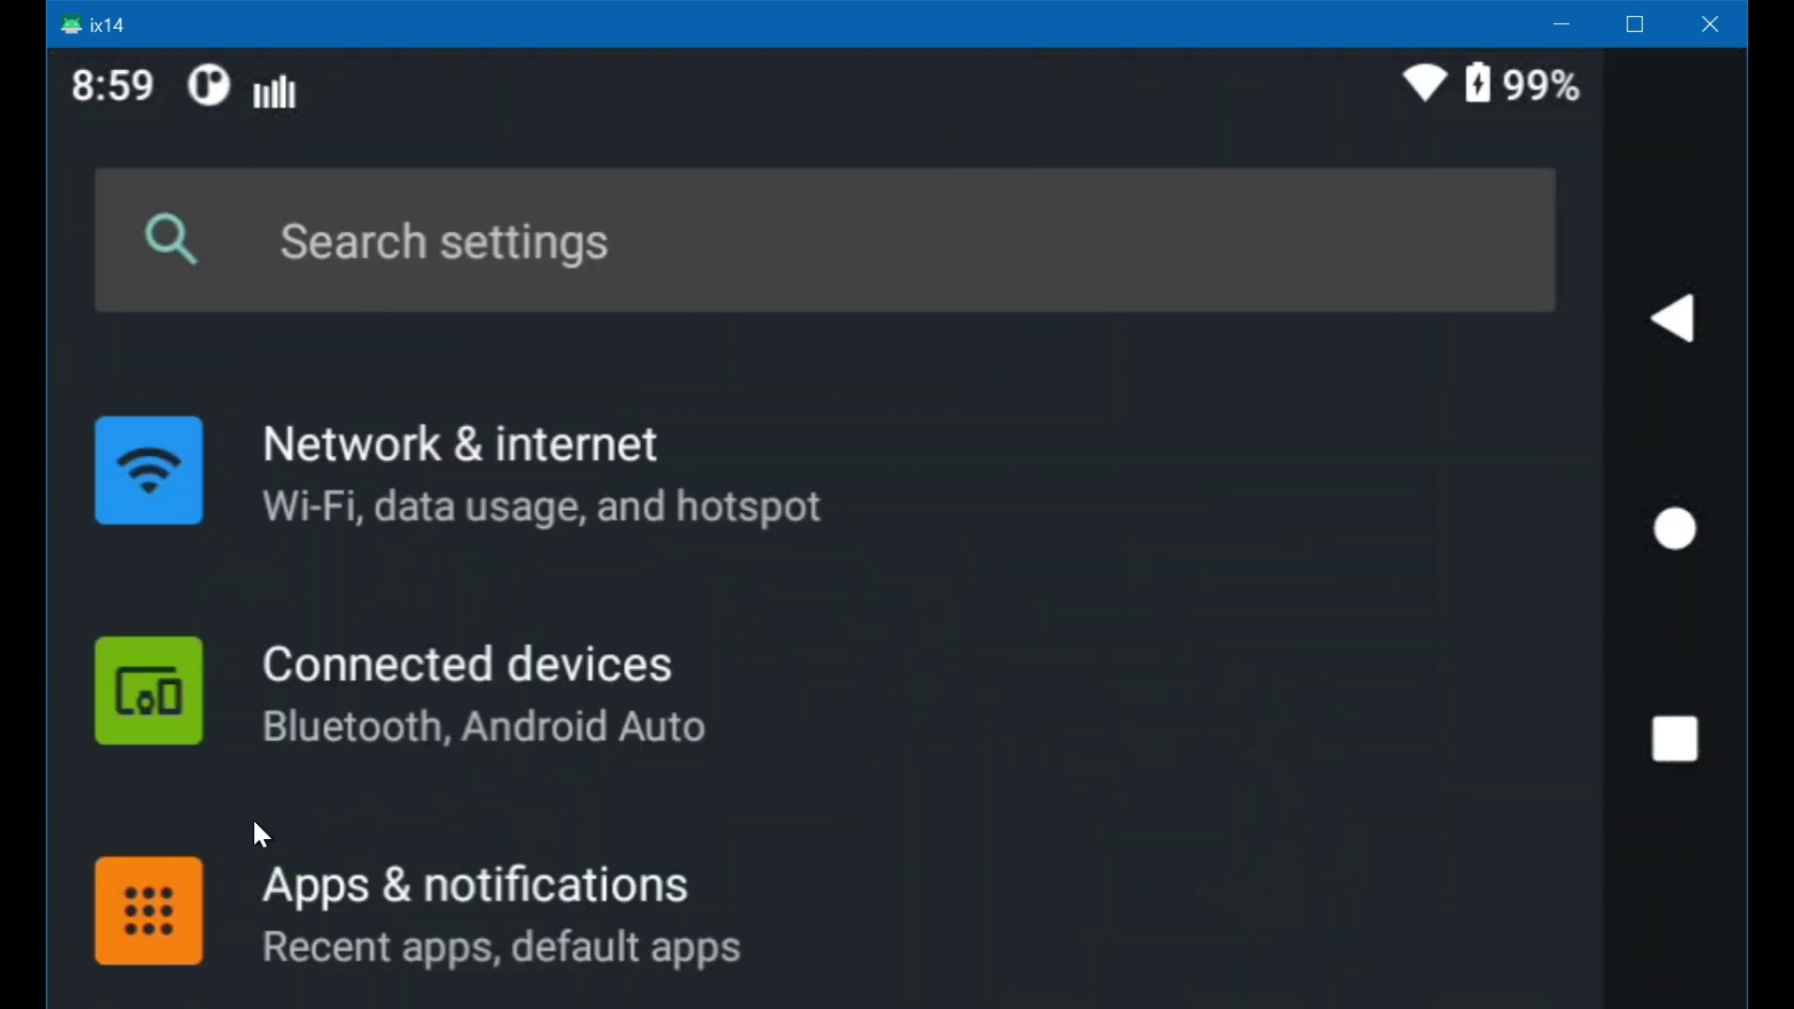
click(321, 898)
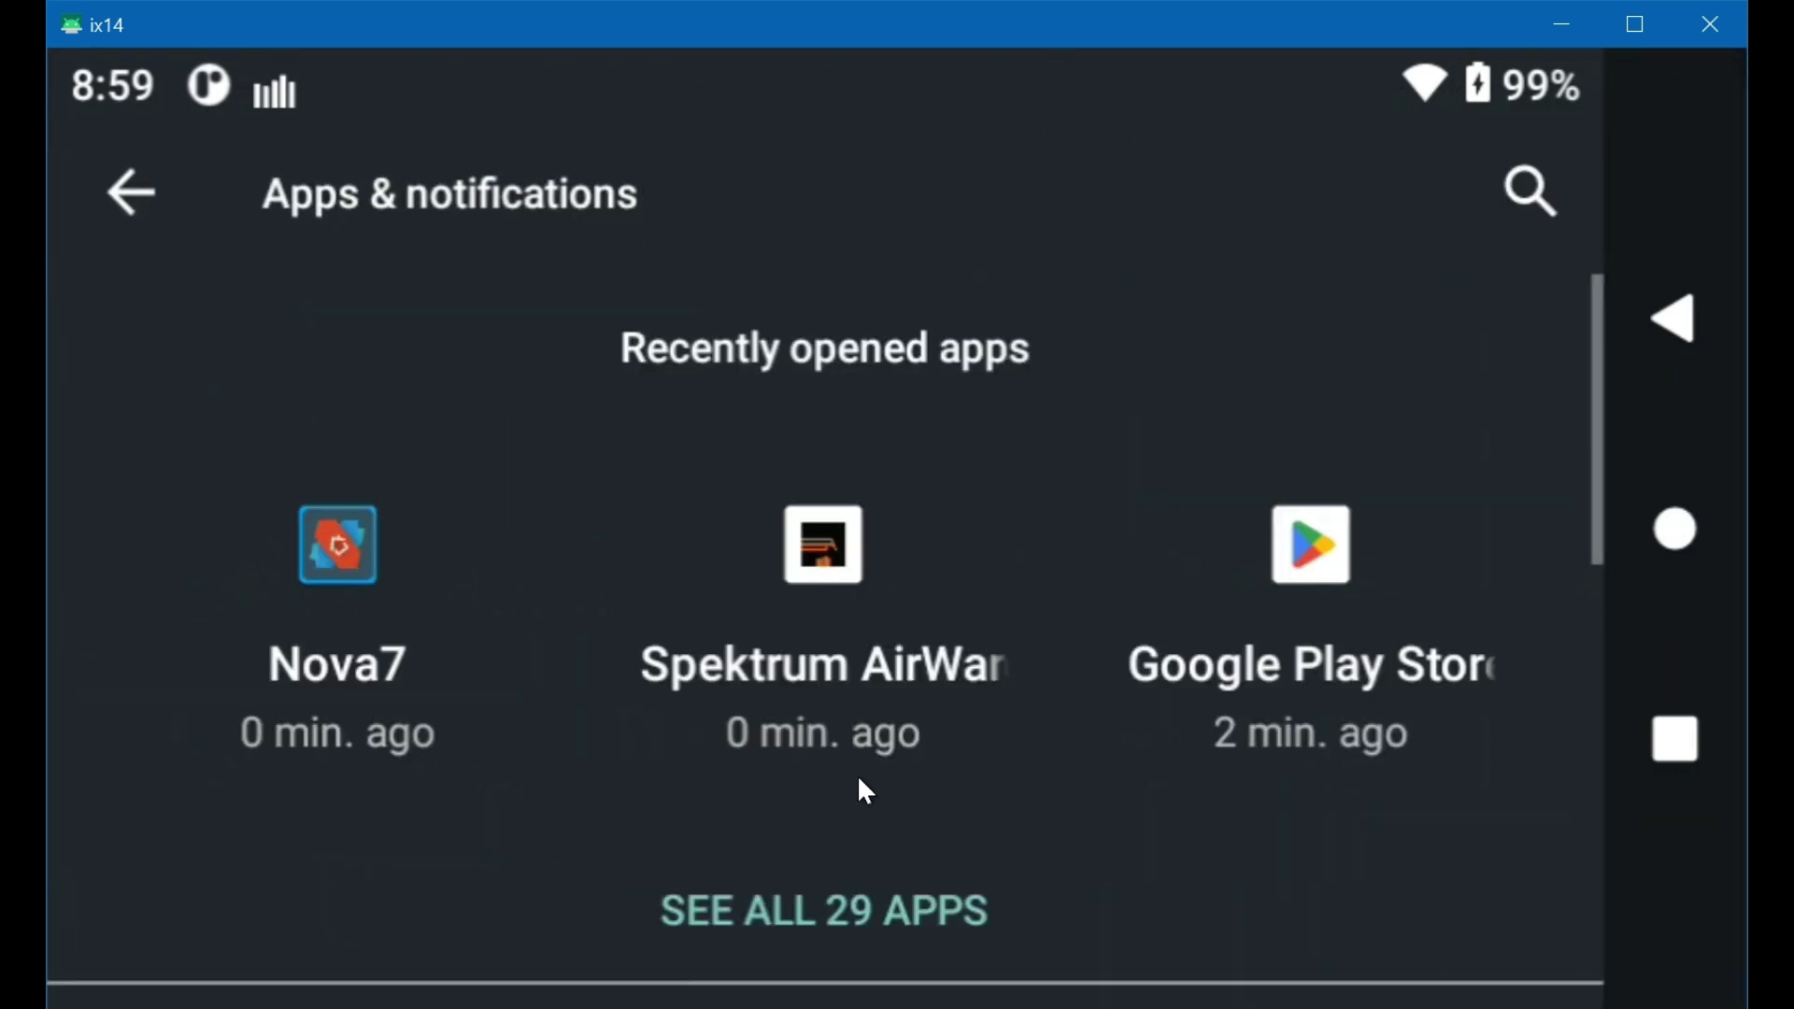
click(792, 912)
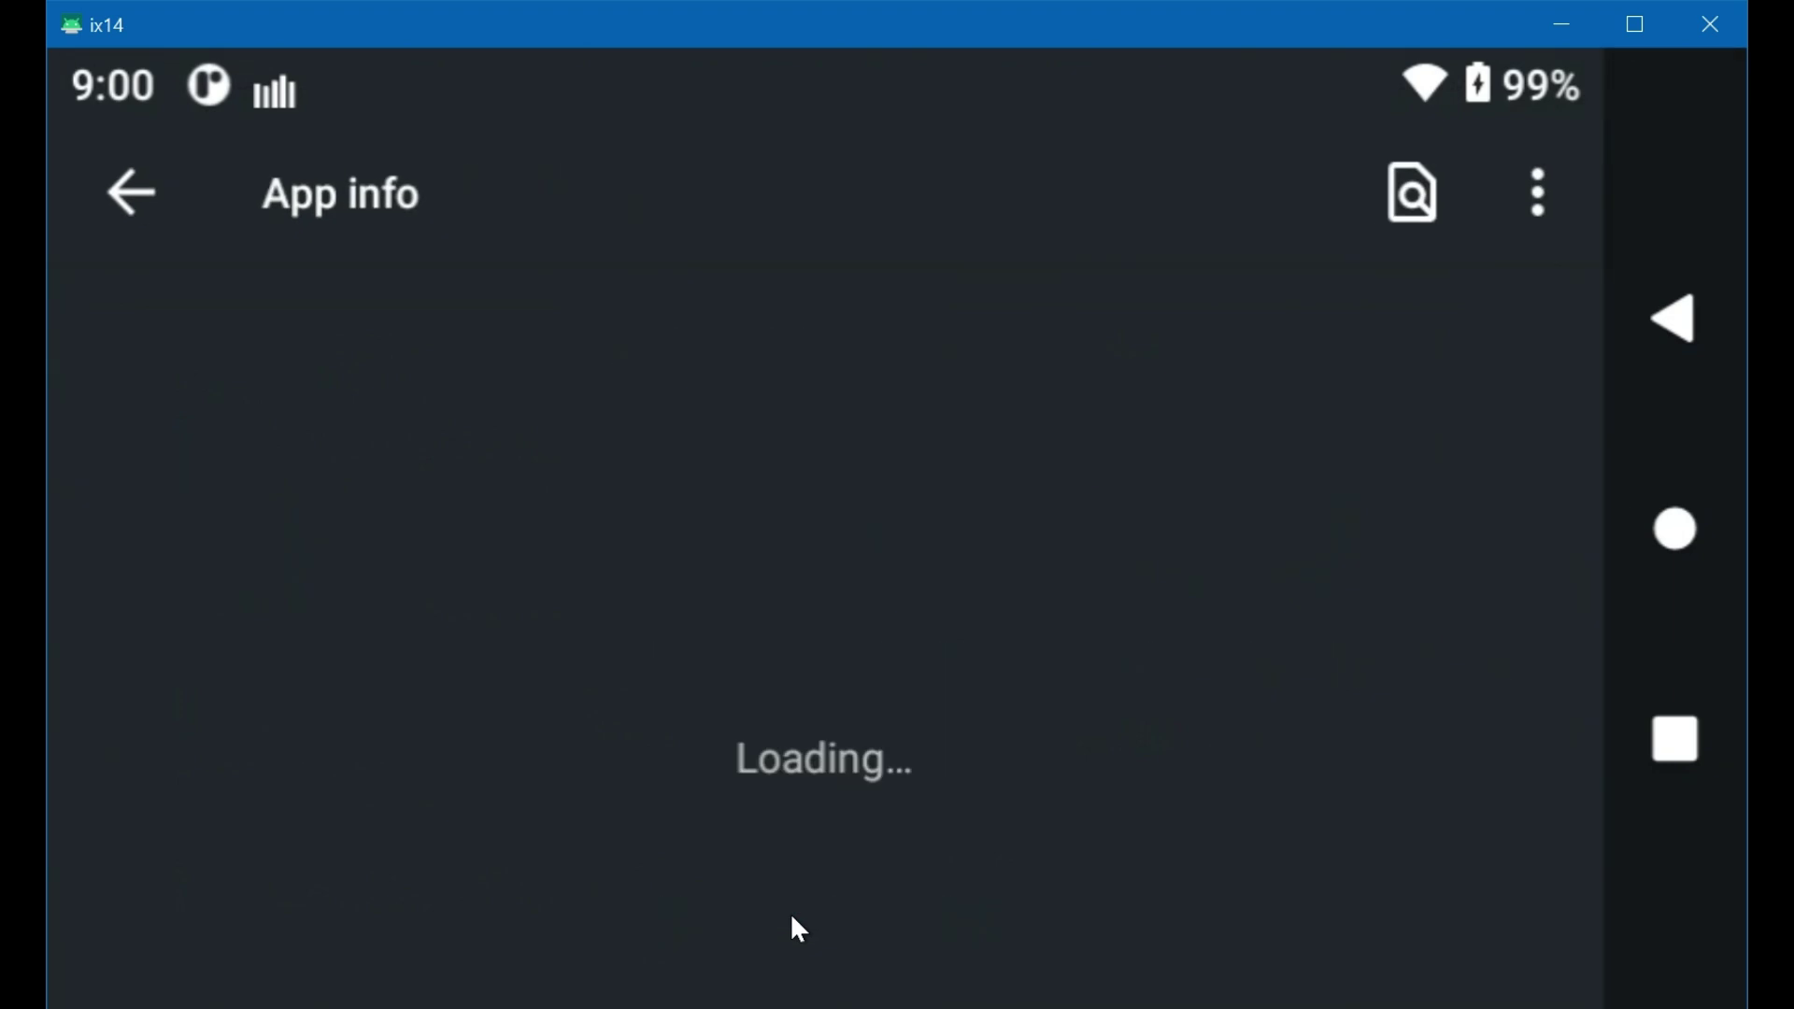
scroll(412, 504, down, 5)
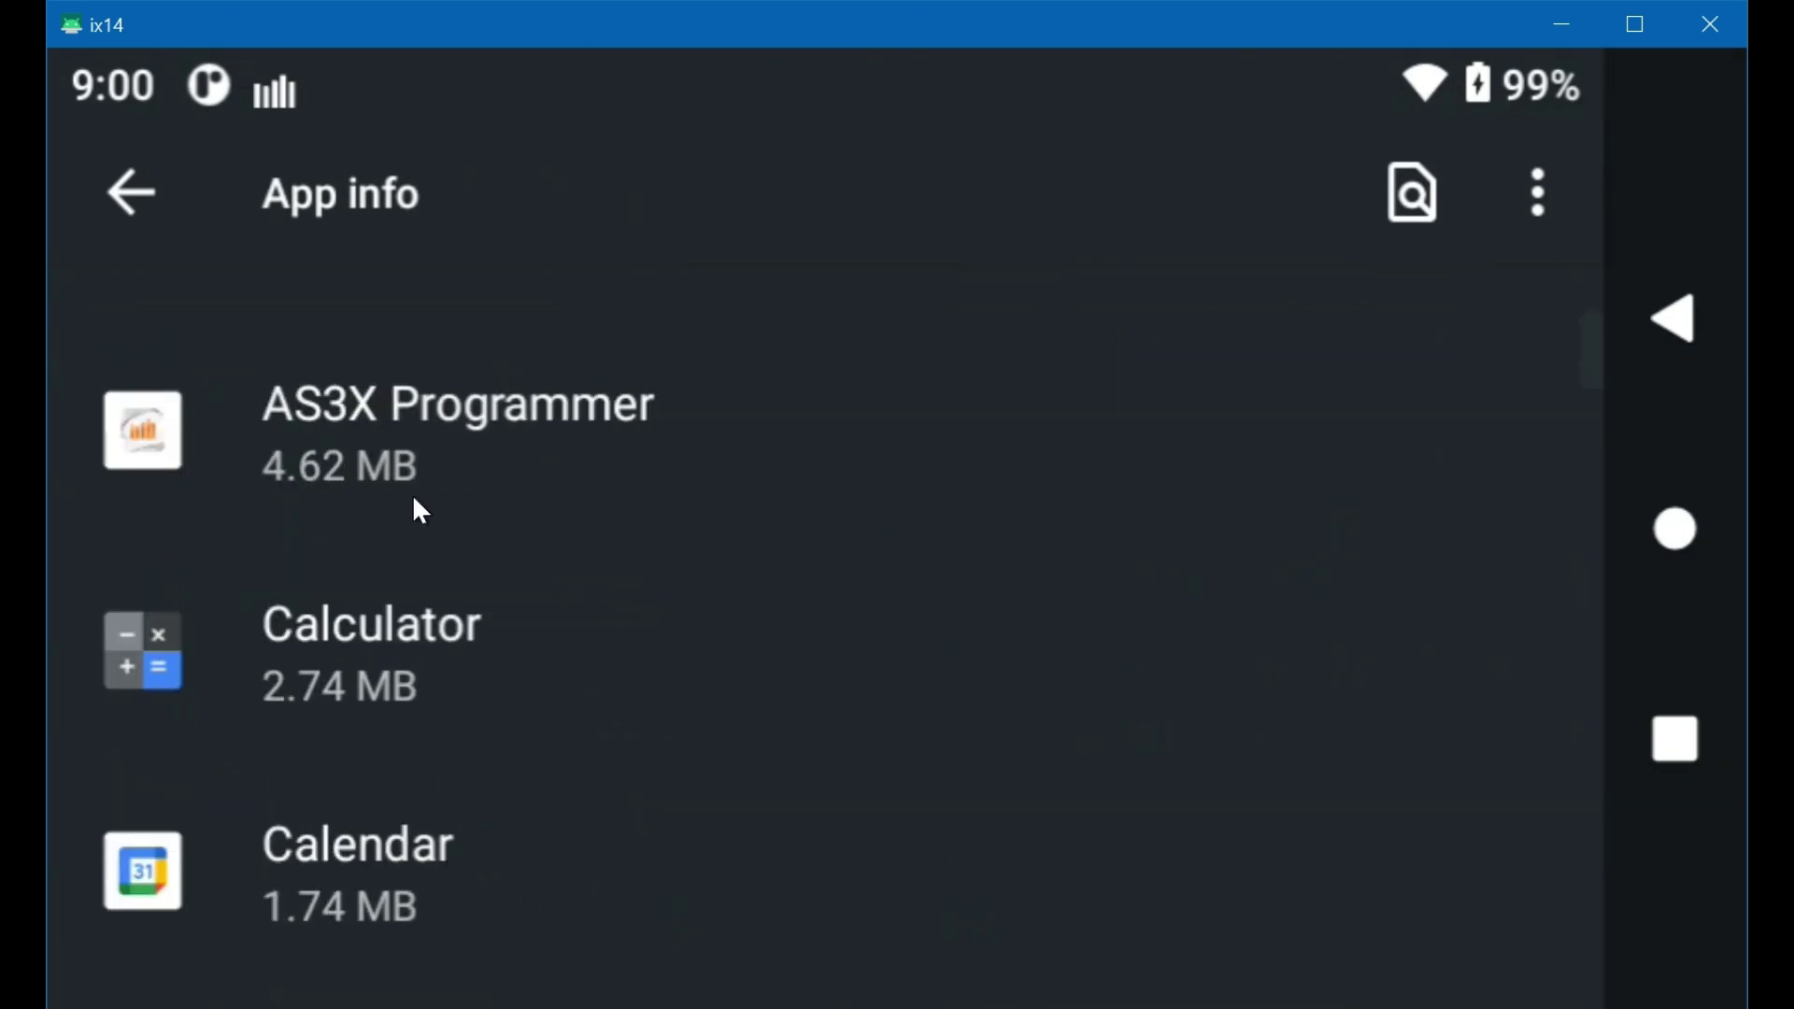
scroll(398, 522, down, 4)
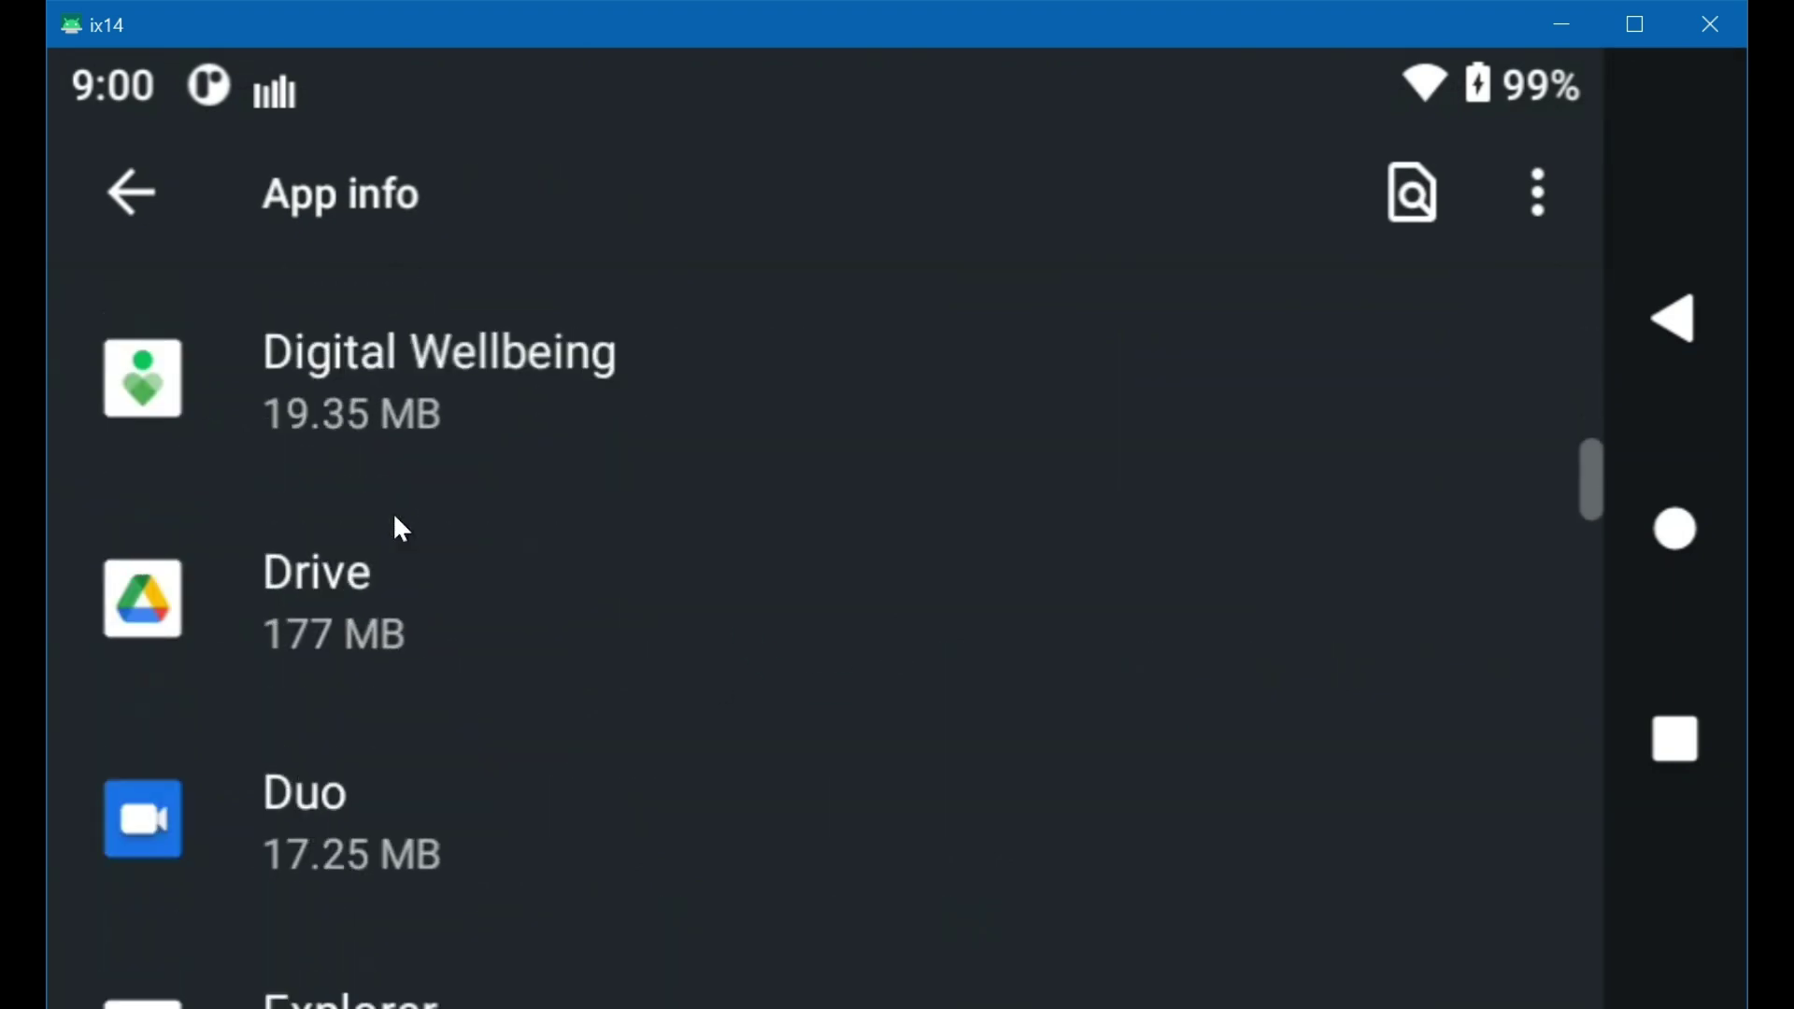
scroll(402, 530, down, 8)
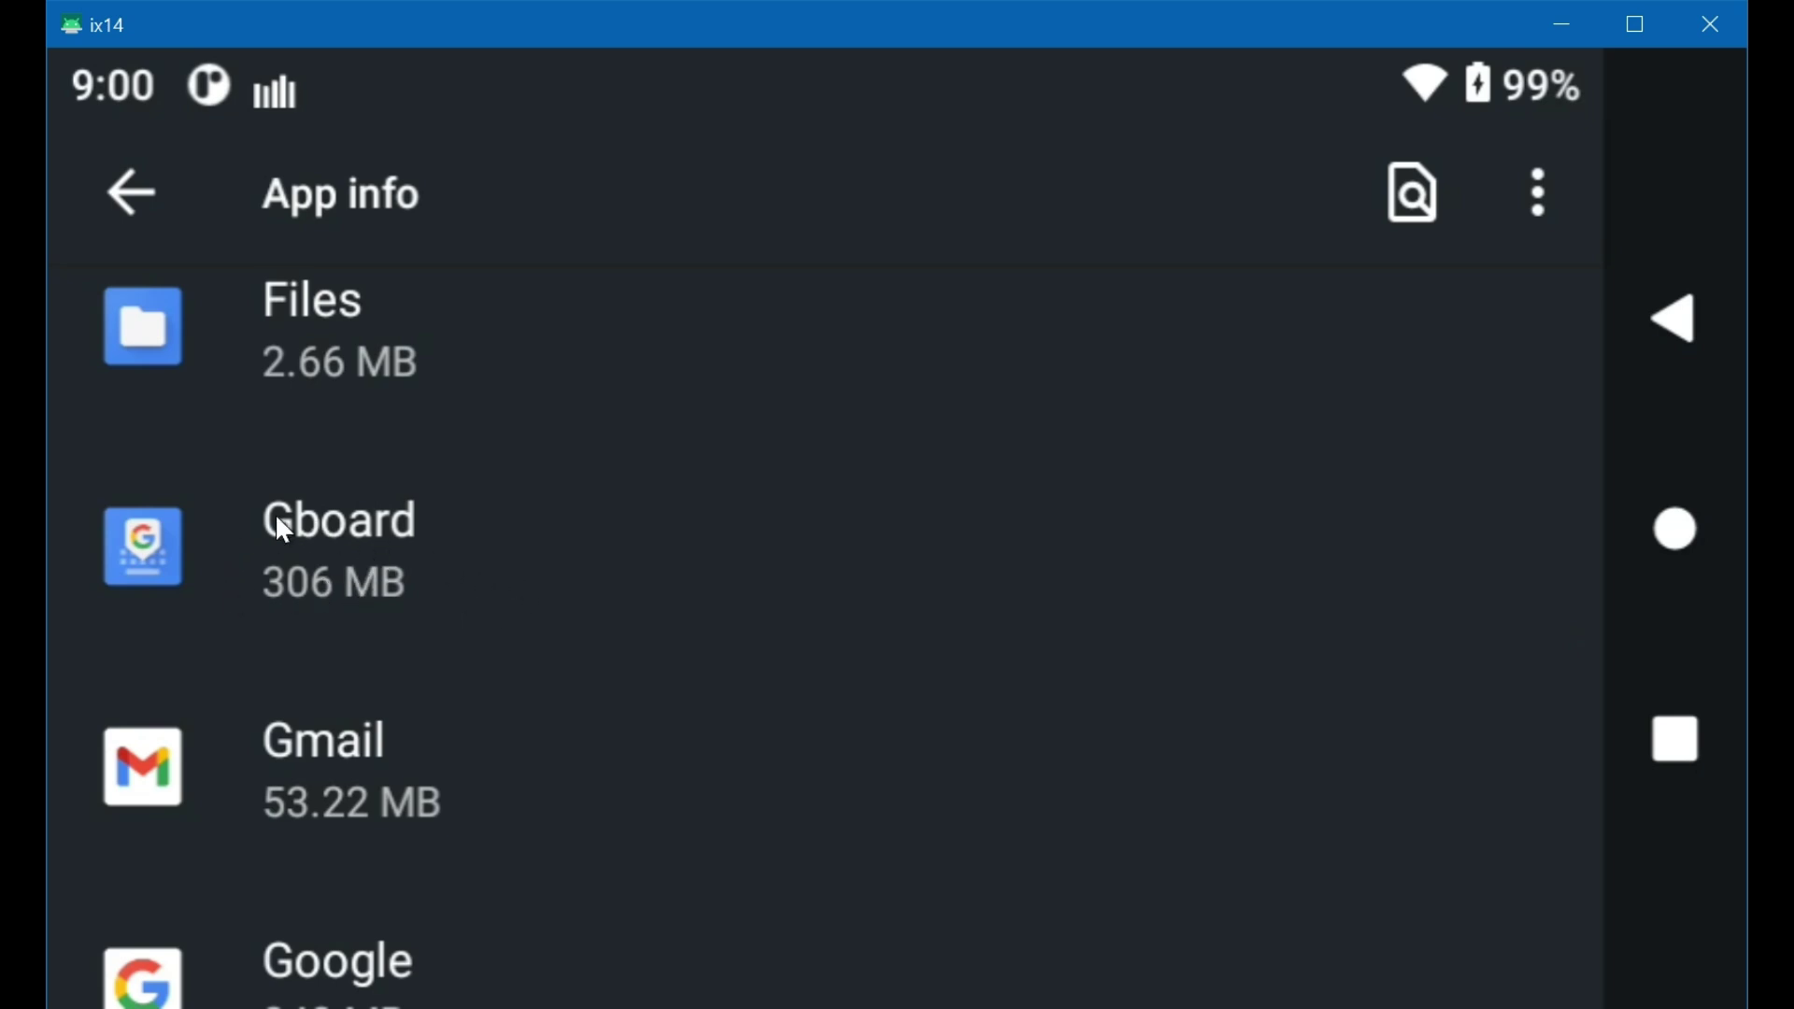
- Open Gboard's app info and expand Advanced to show version 14.5.04 from Google Play Store
click(344, 539)
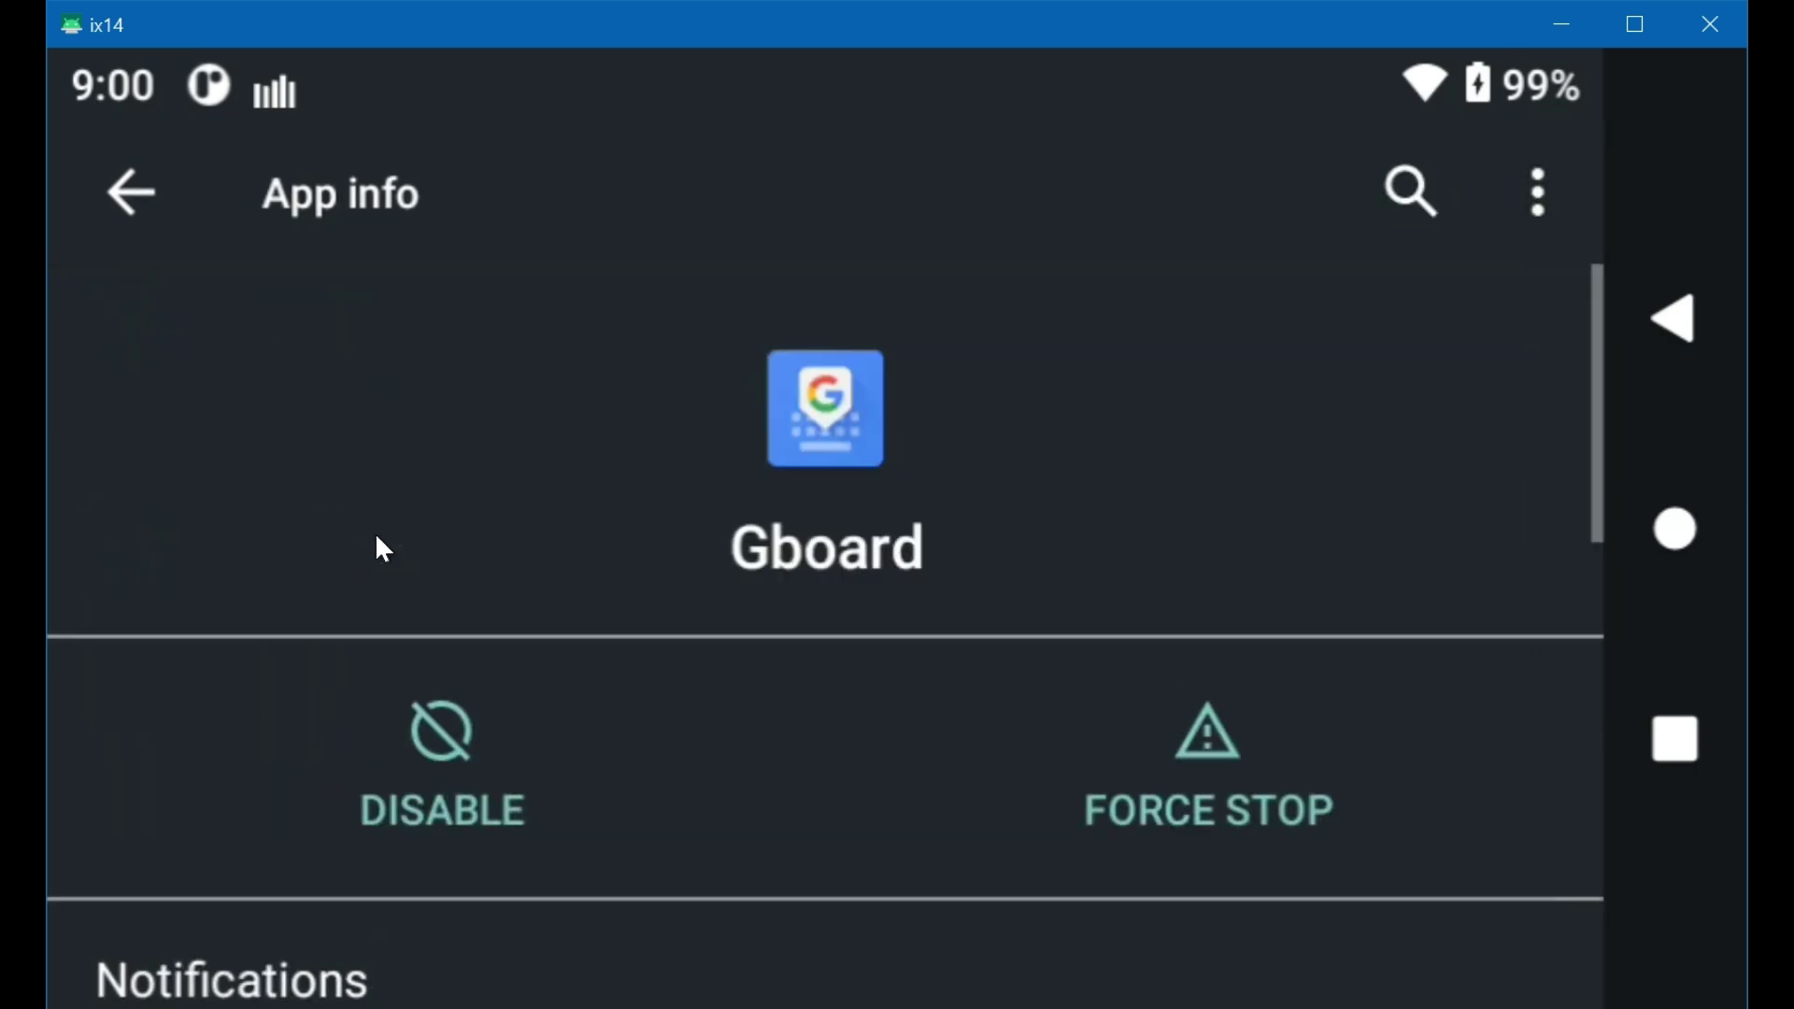
scroll(909, 637, down, 5)
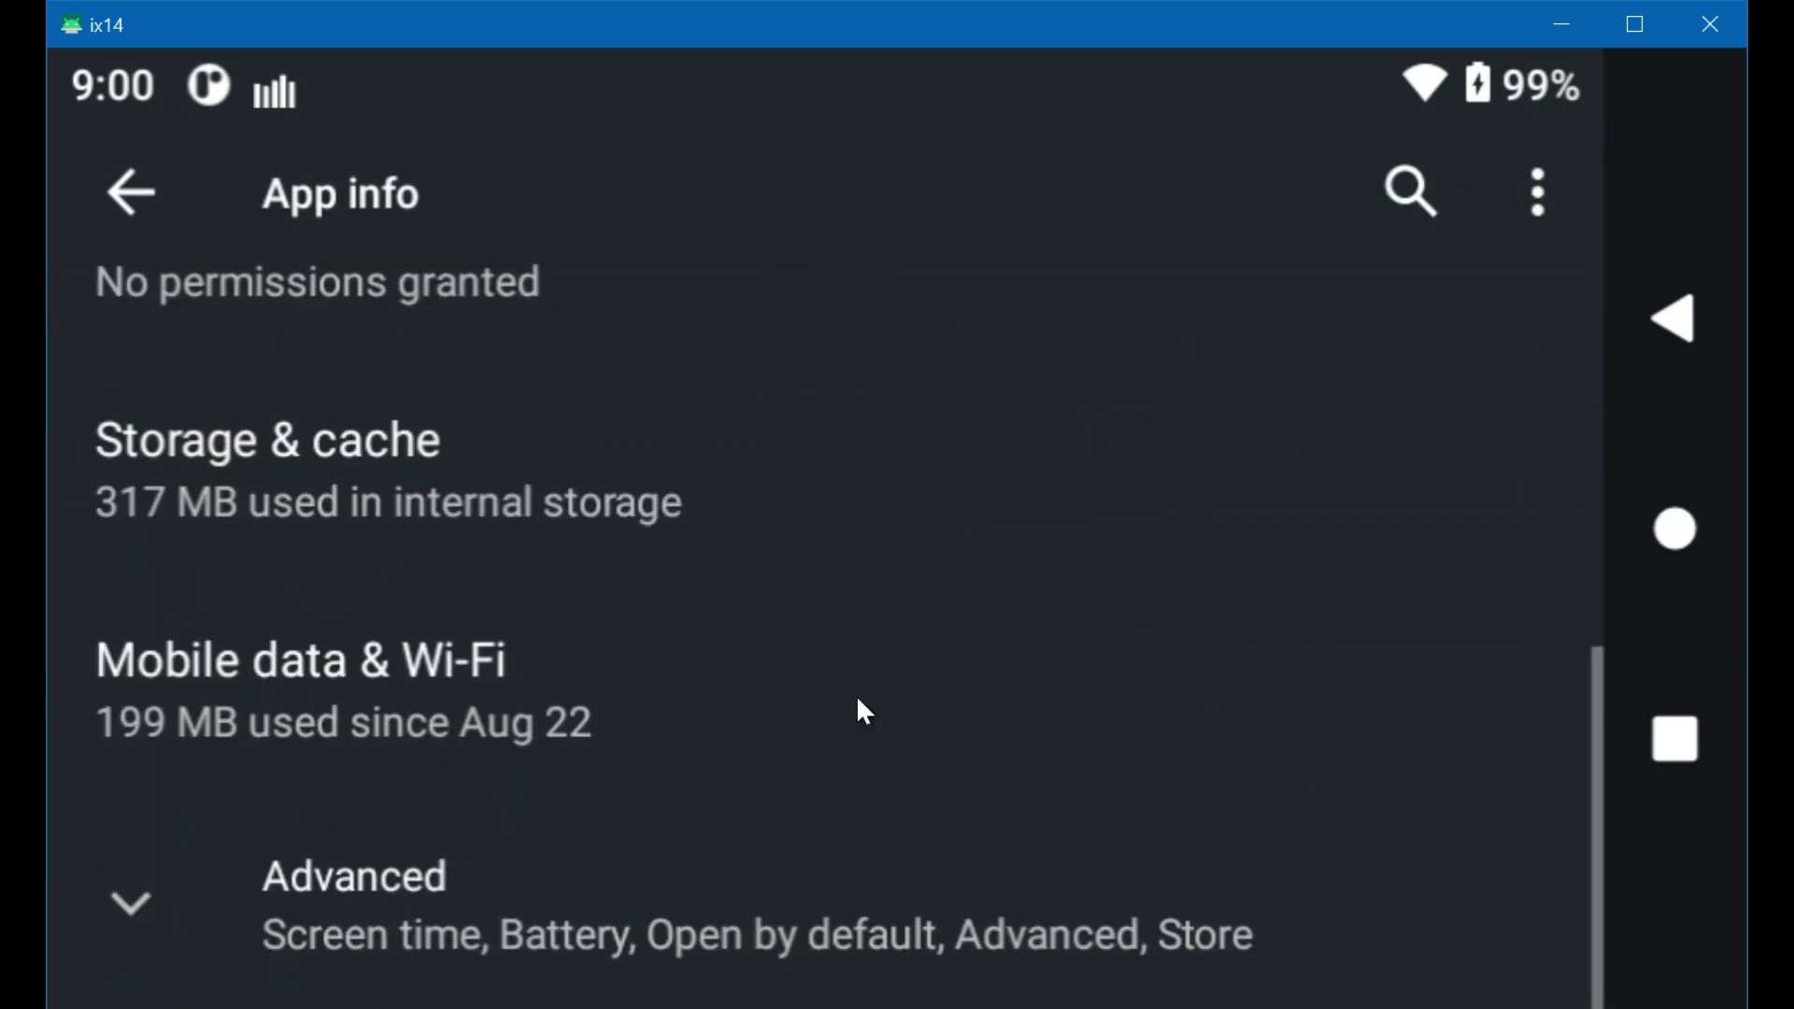
click(369, 913)
scroll(621, 607, down, 5)
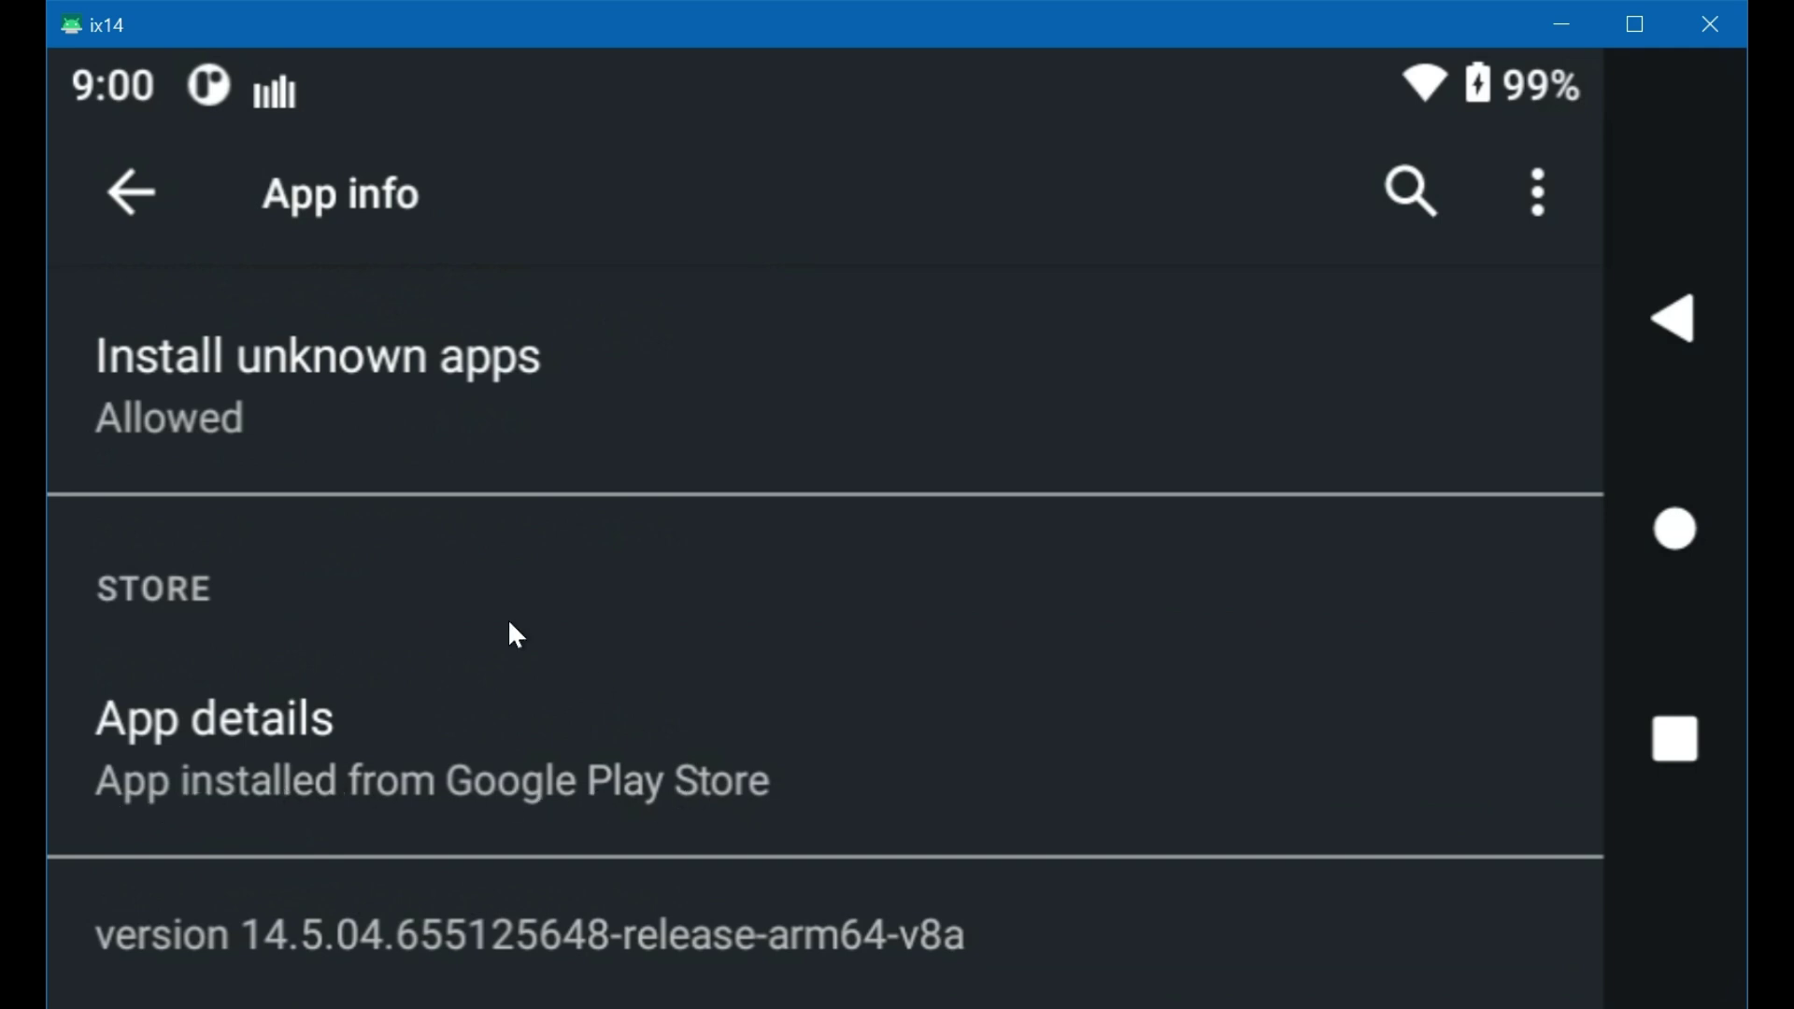
- Open Gboard in the Play Store and uninstall its updates, confirming the dialog
click(471, 759)
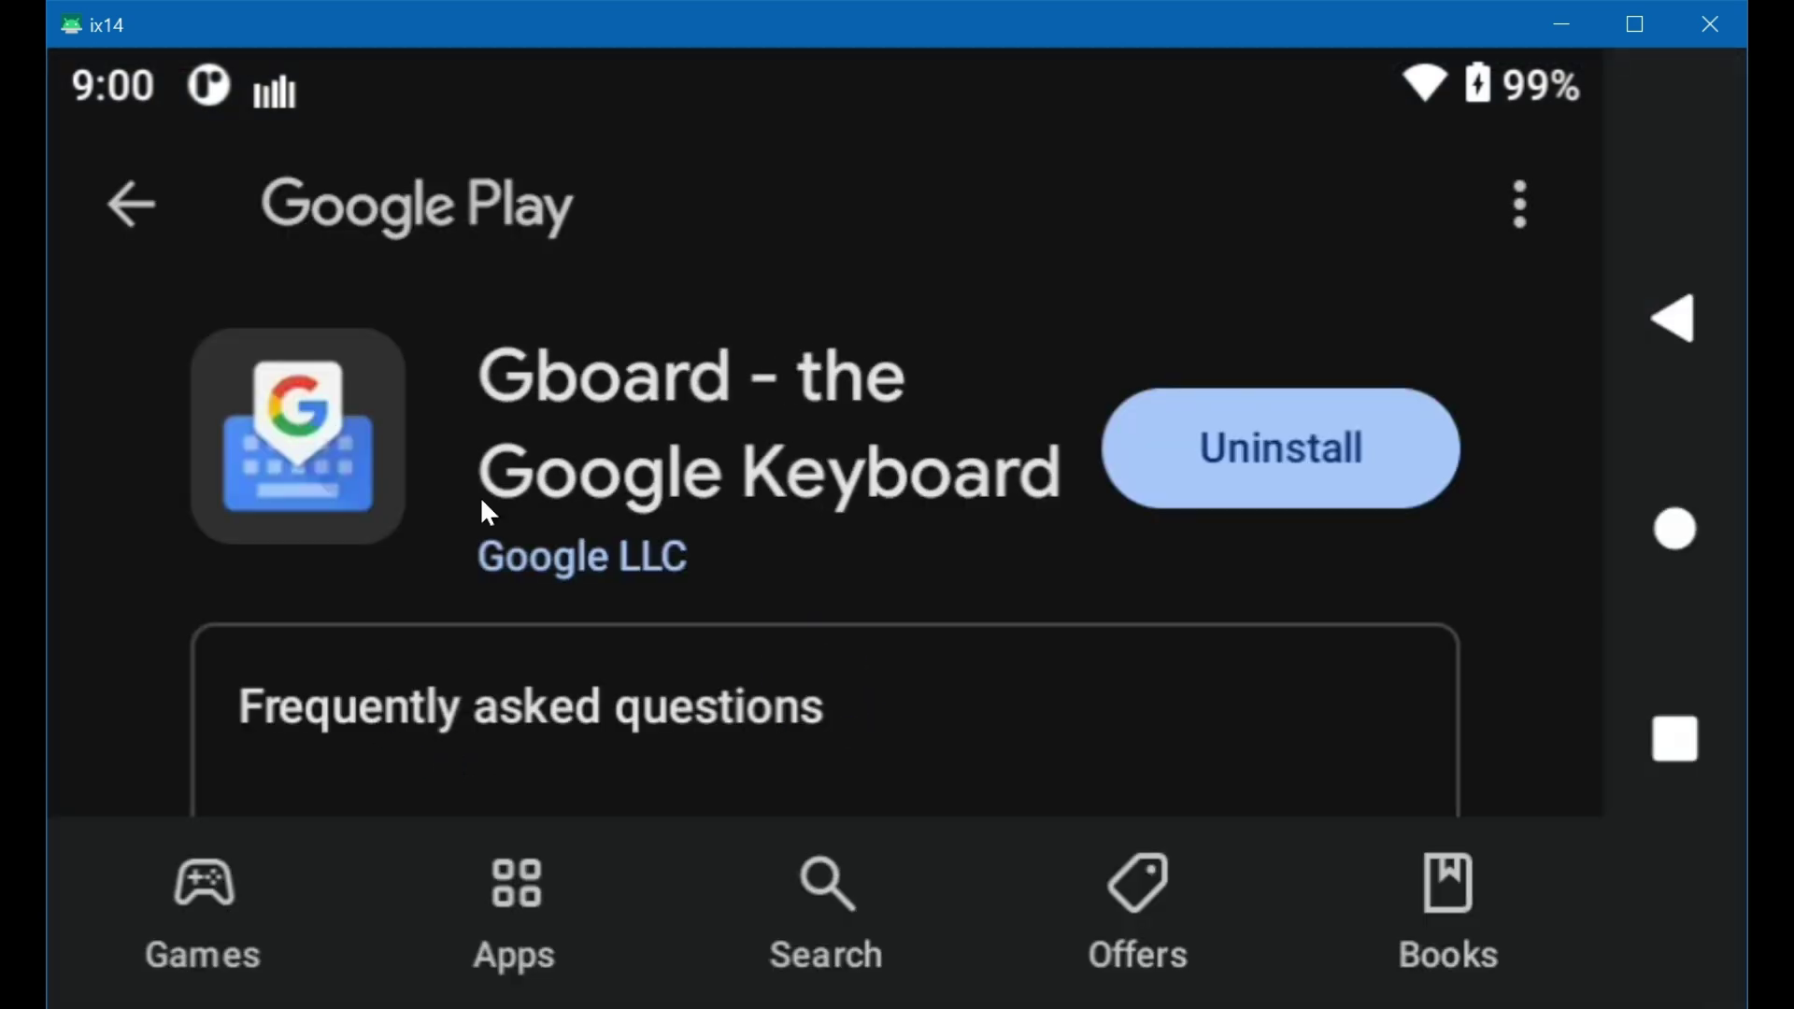
click(1257, 457)
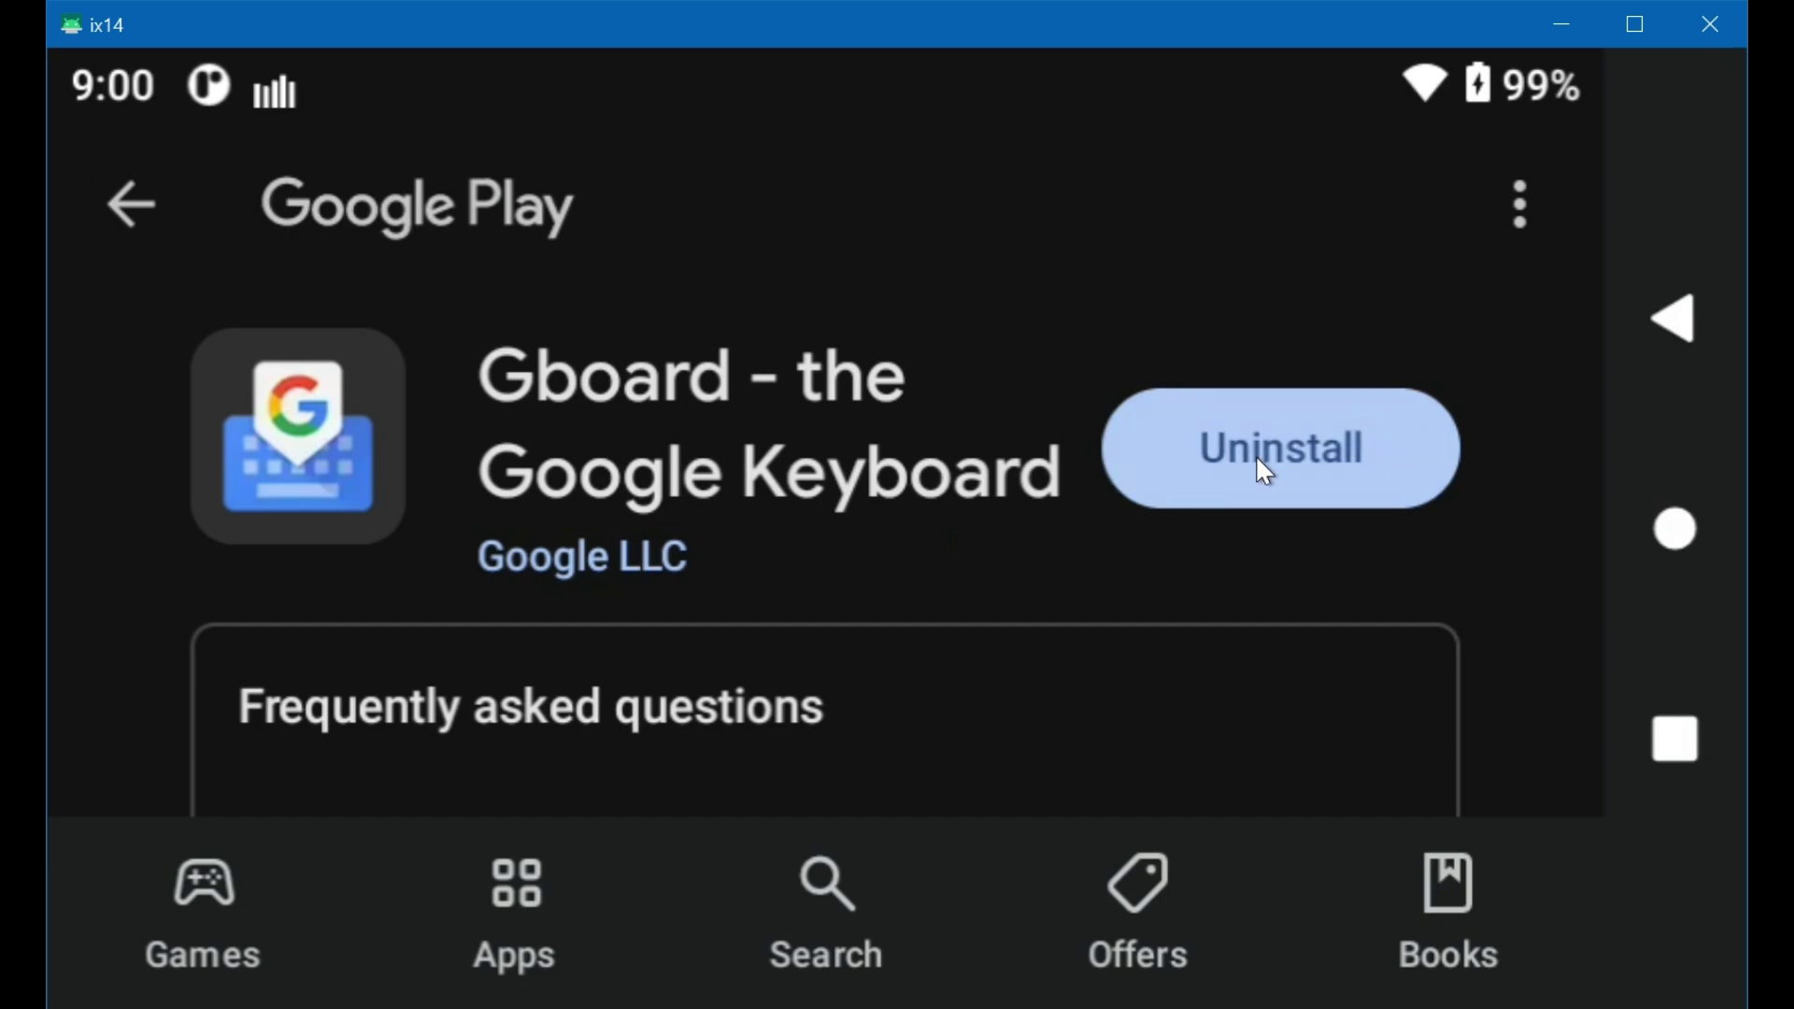
click(1276, 672)
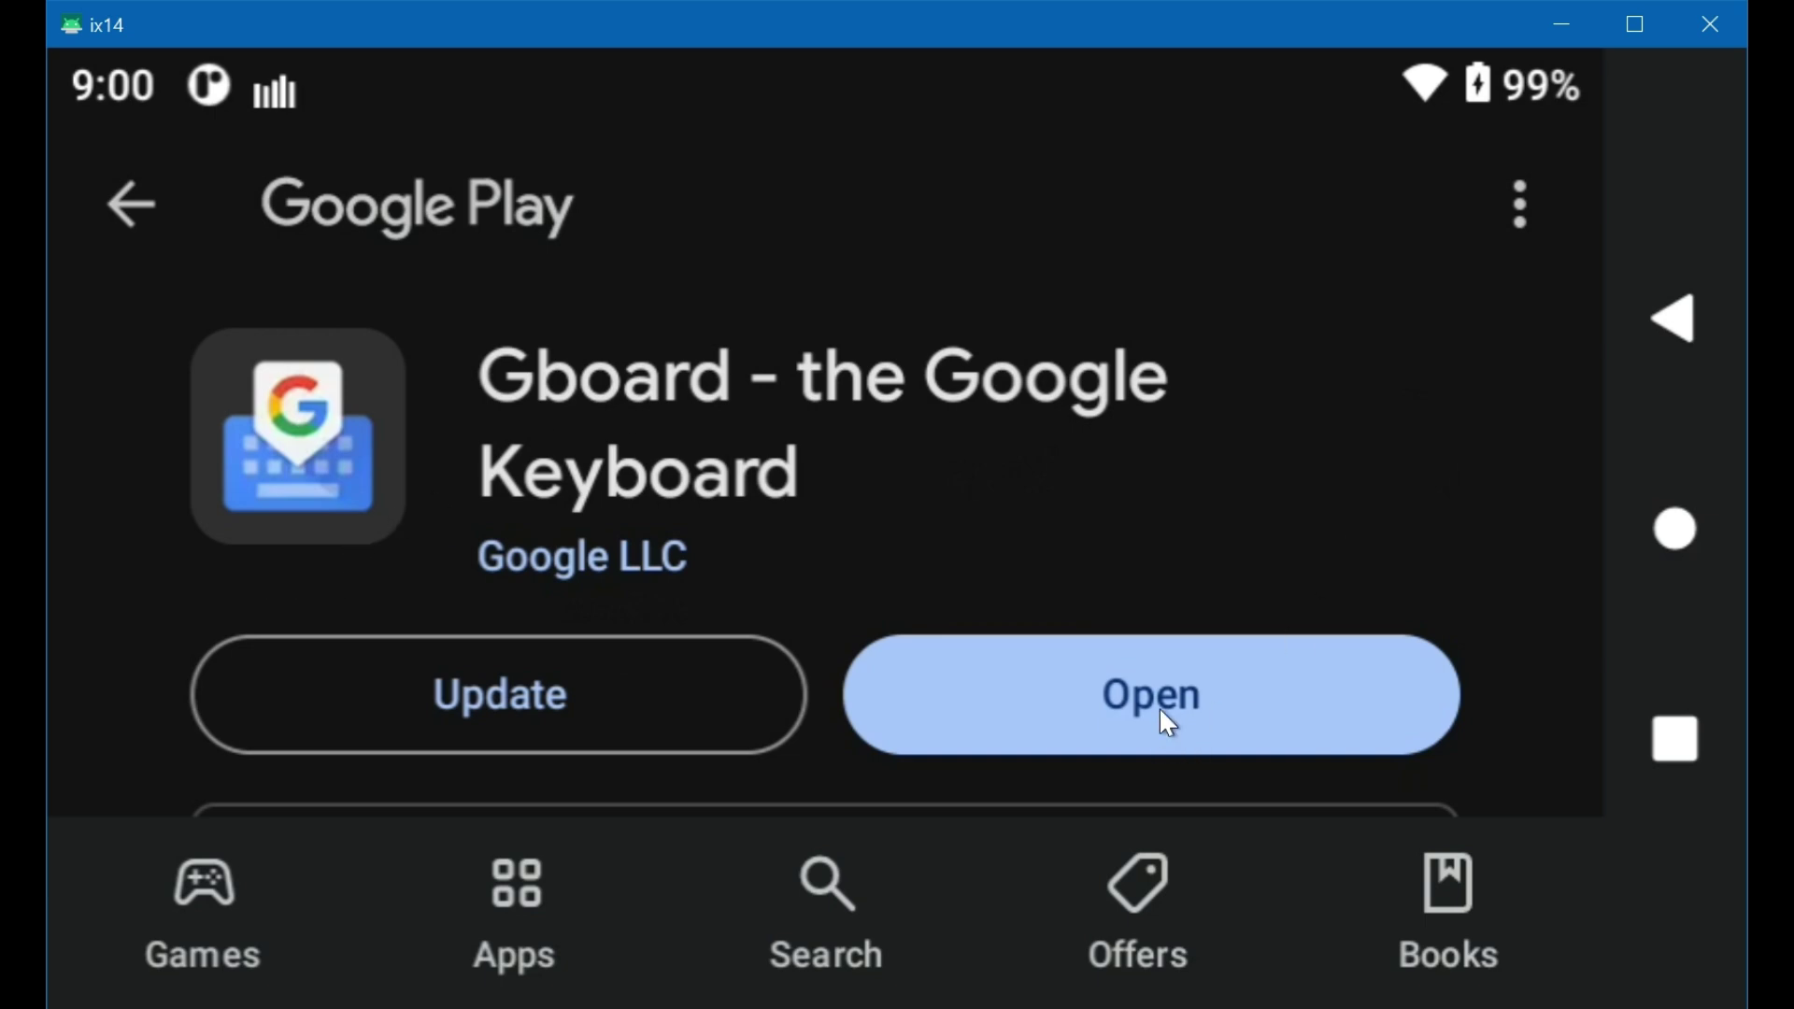
- Switch back to AirWare from Recents and open Model Adjust > Servo Setup for Habu SS BNF
click(1676, 743)
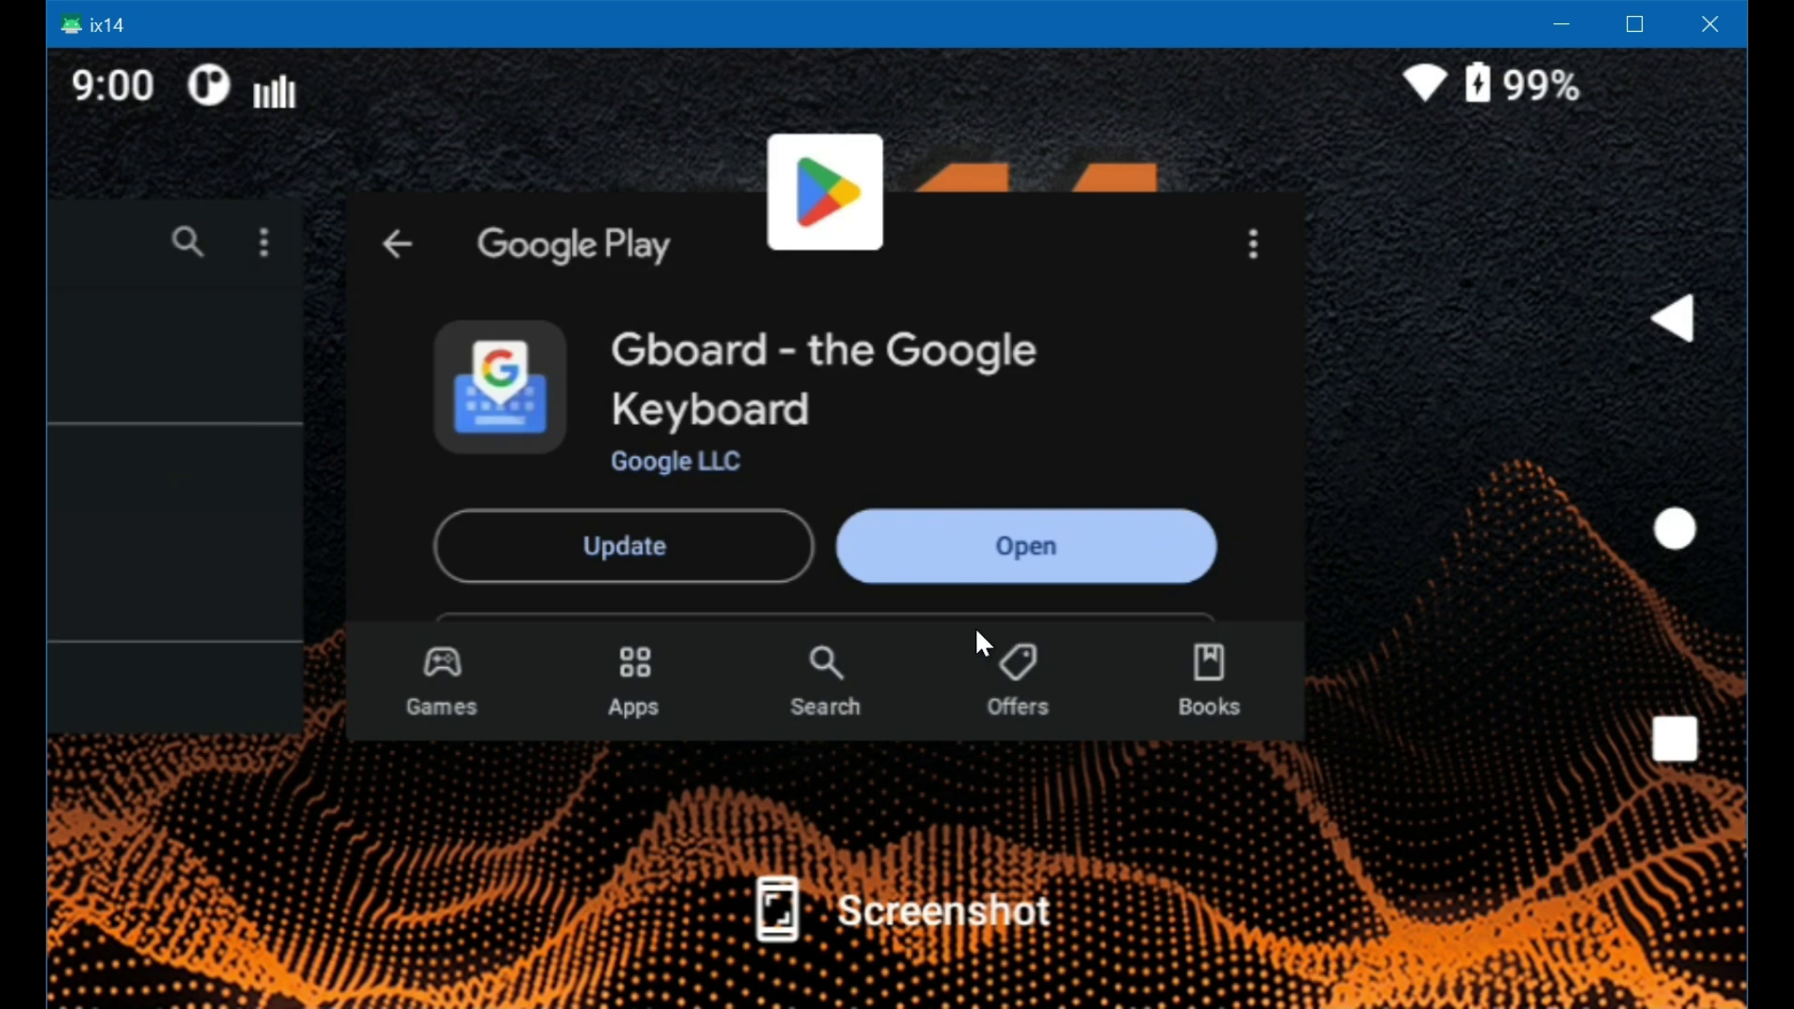
drag(983, 643, 1496, 645)
scroll(792, 580, left, 1)
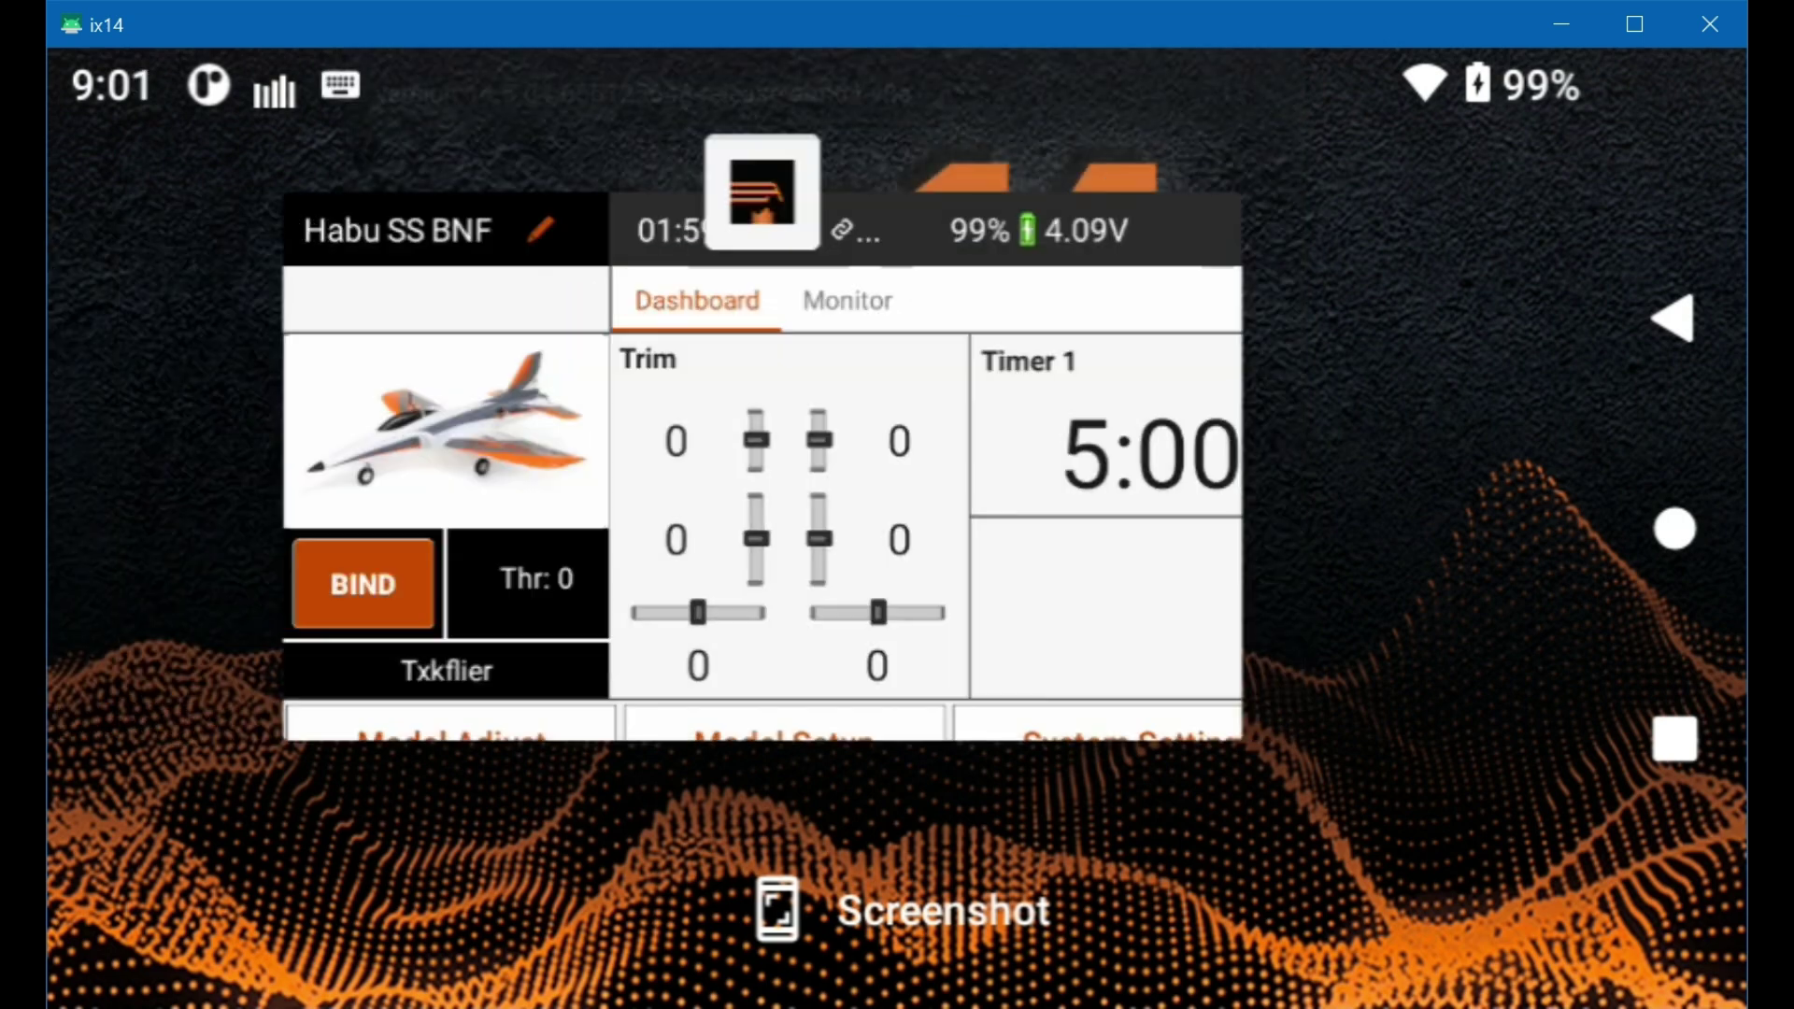
click(779, 546)
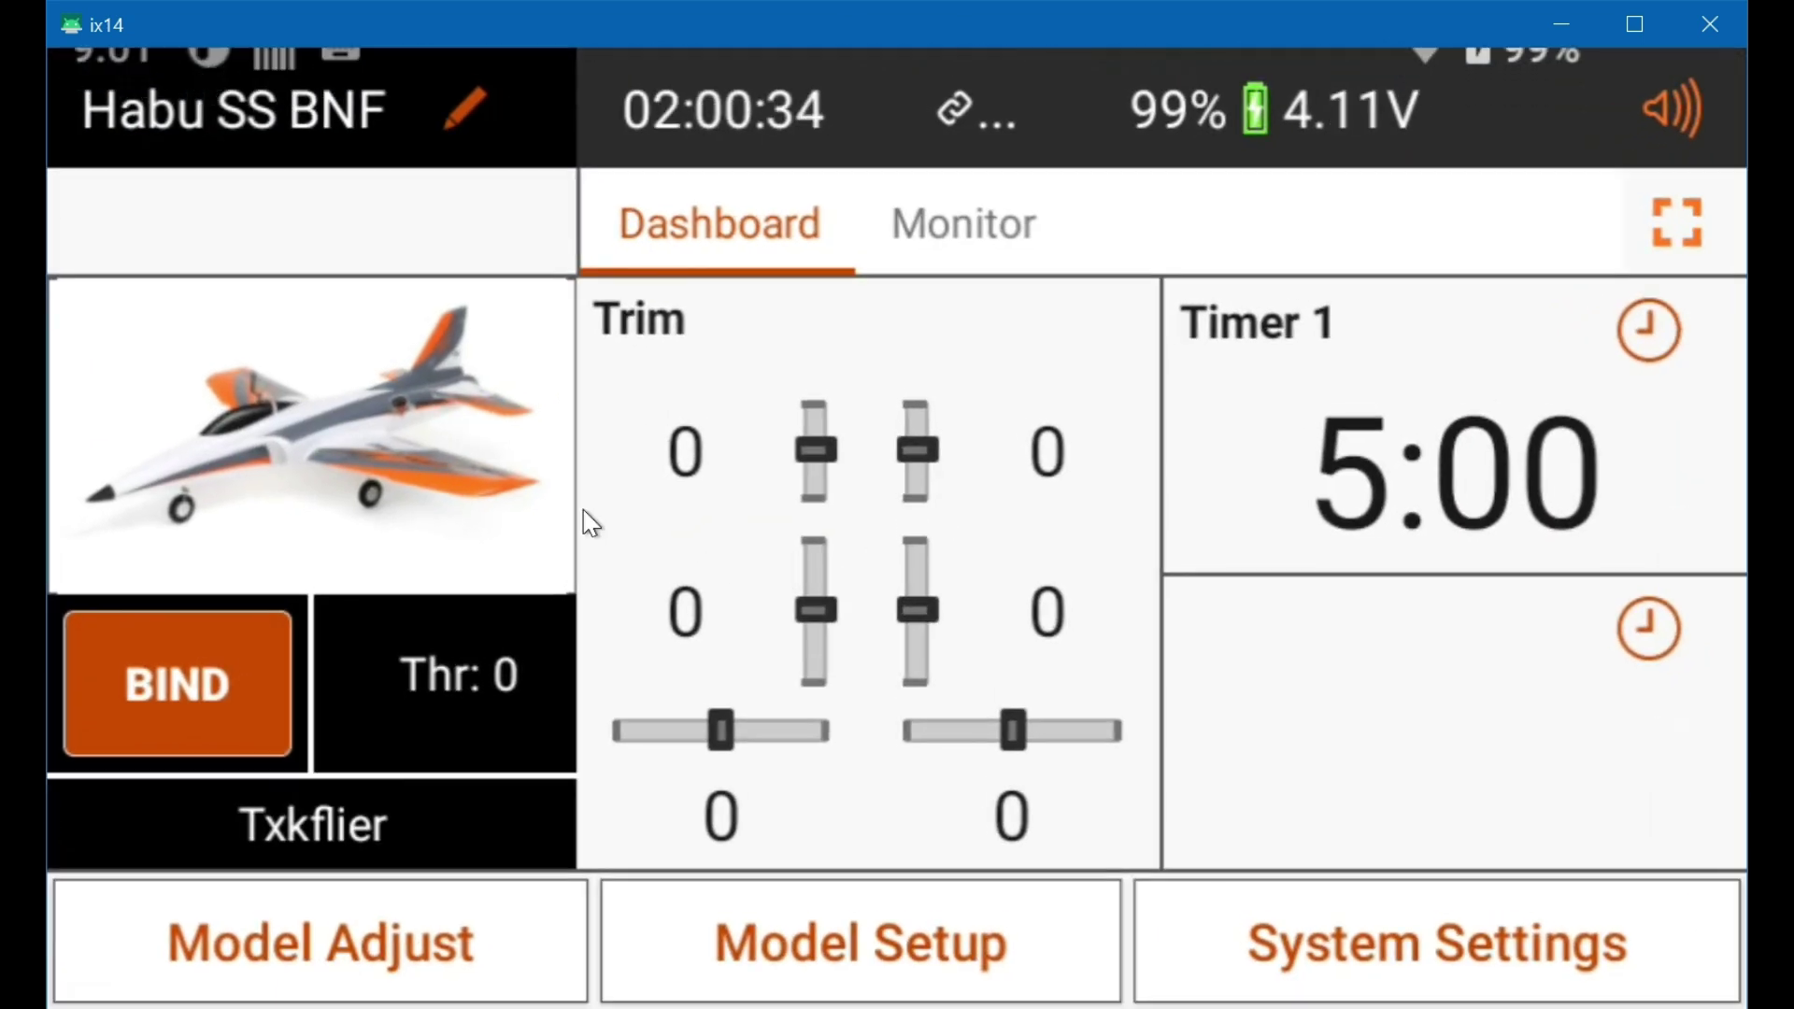
click(280, 906)
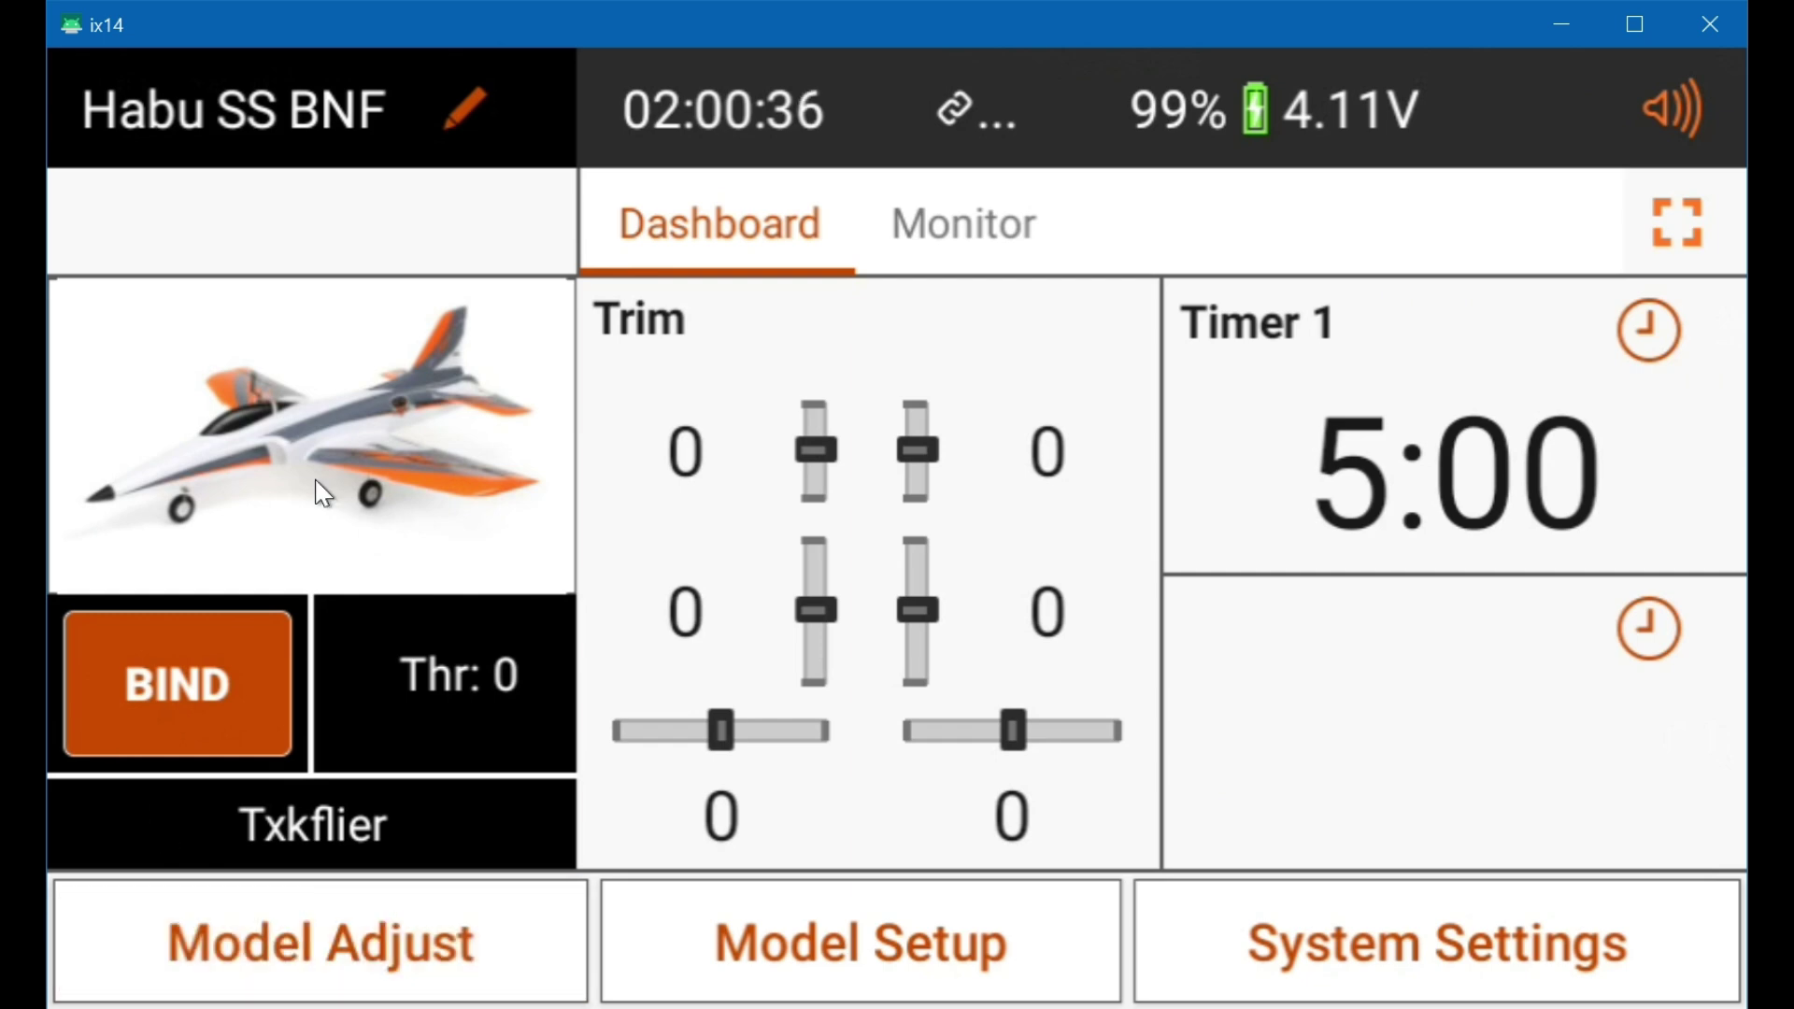
click(180, 314)
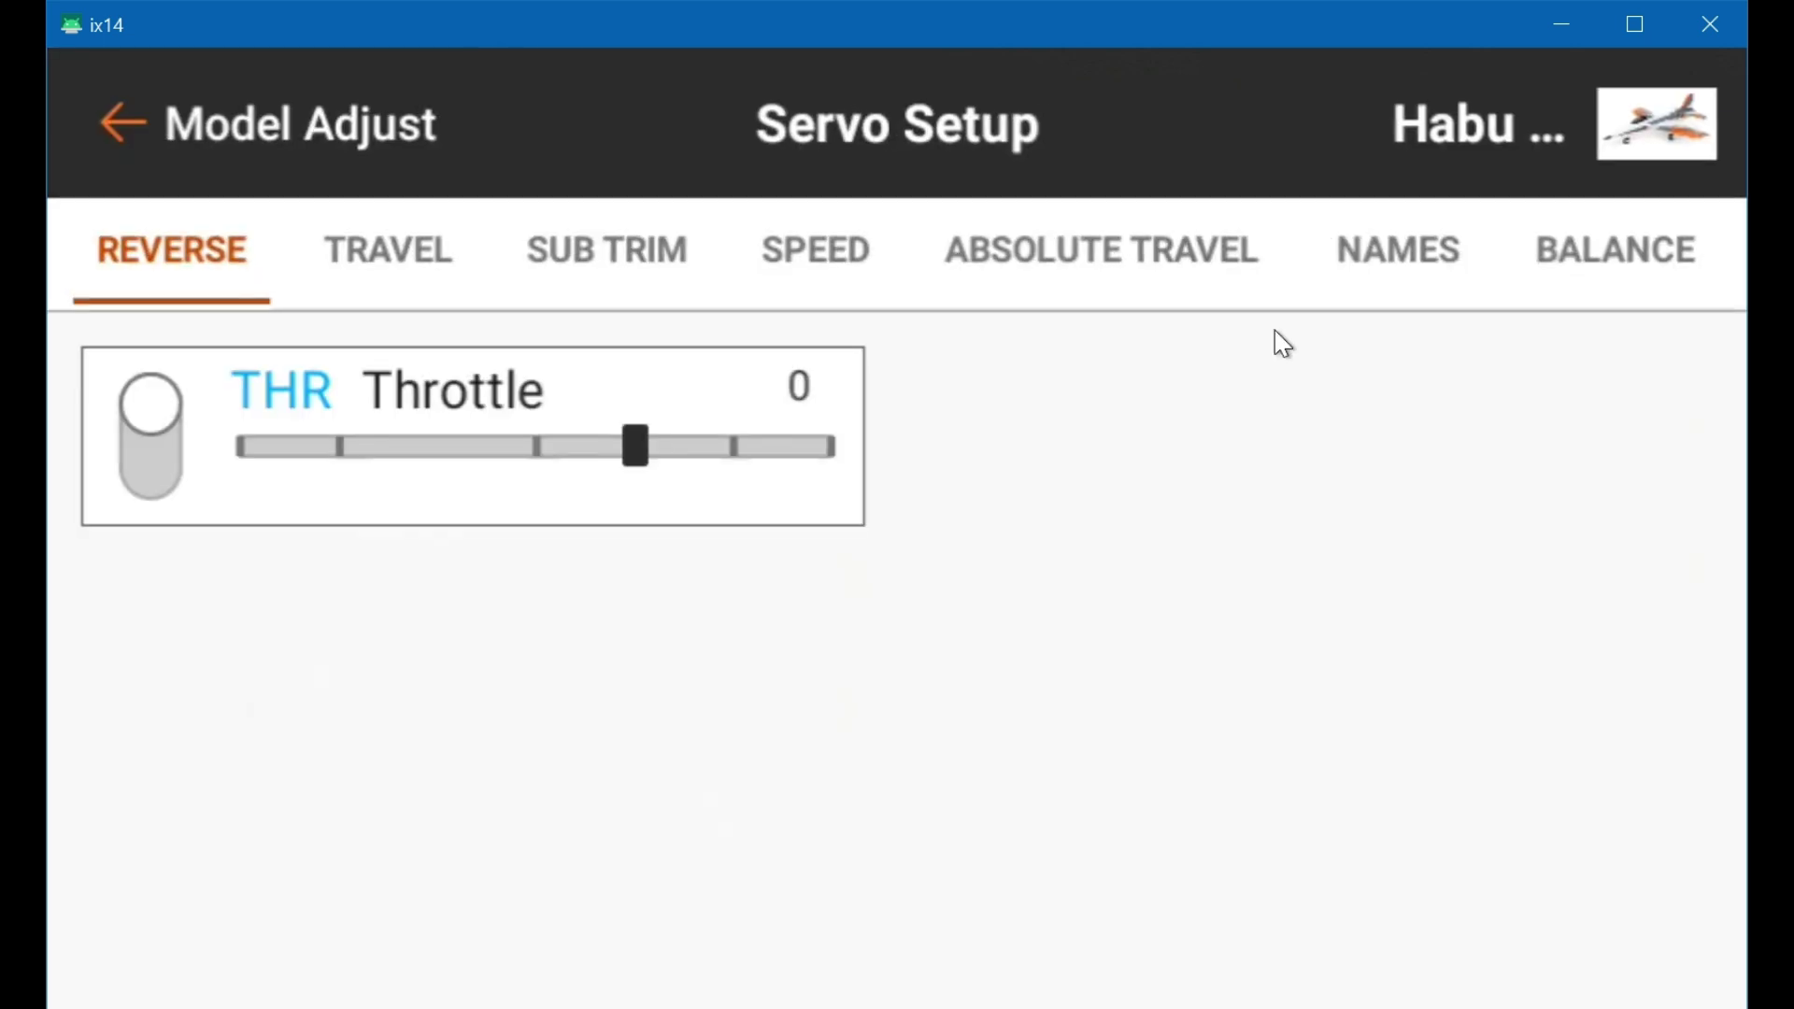
- Go to the NAMES list and open the AUX3 name 'Gain' for editing
click(1422, 251)
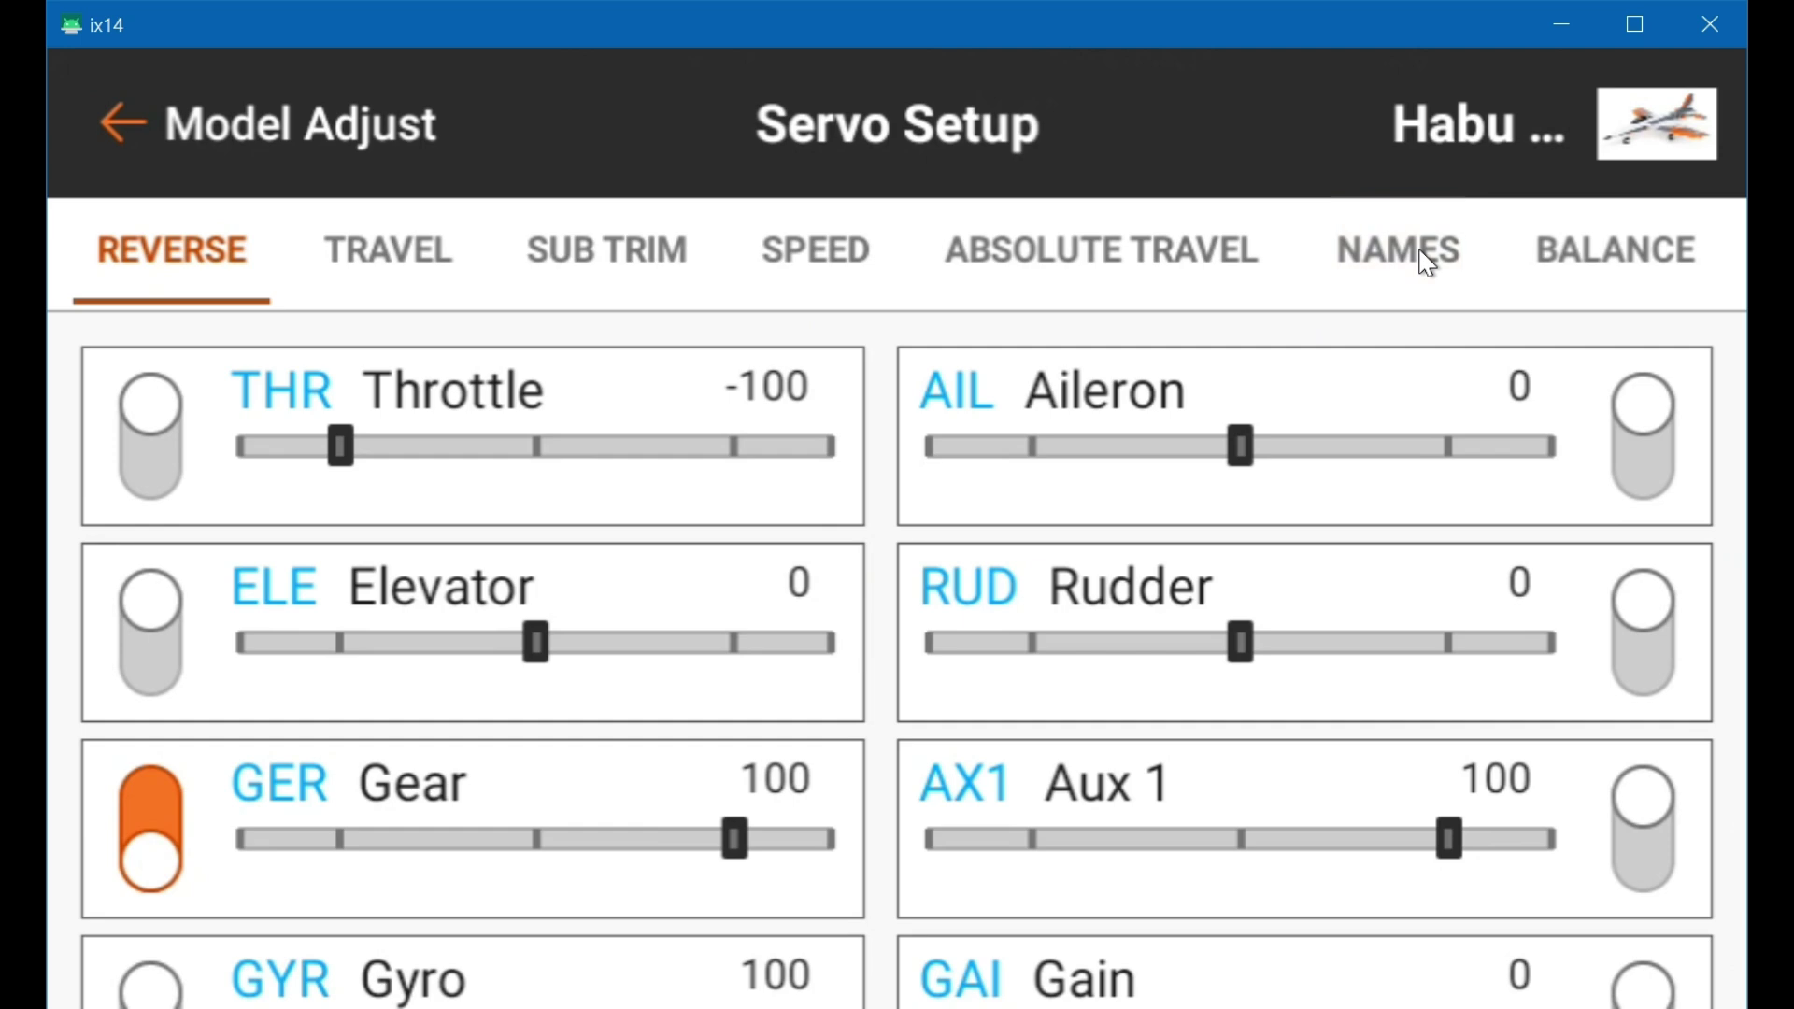
scroll(1168, 748, down, 5)
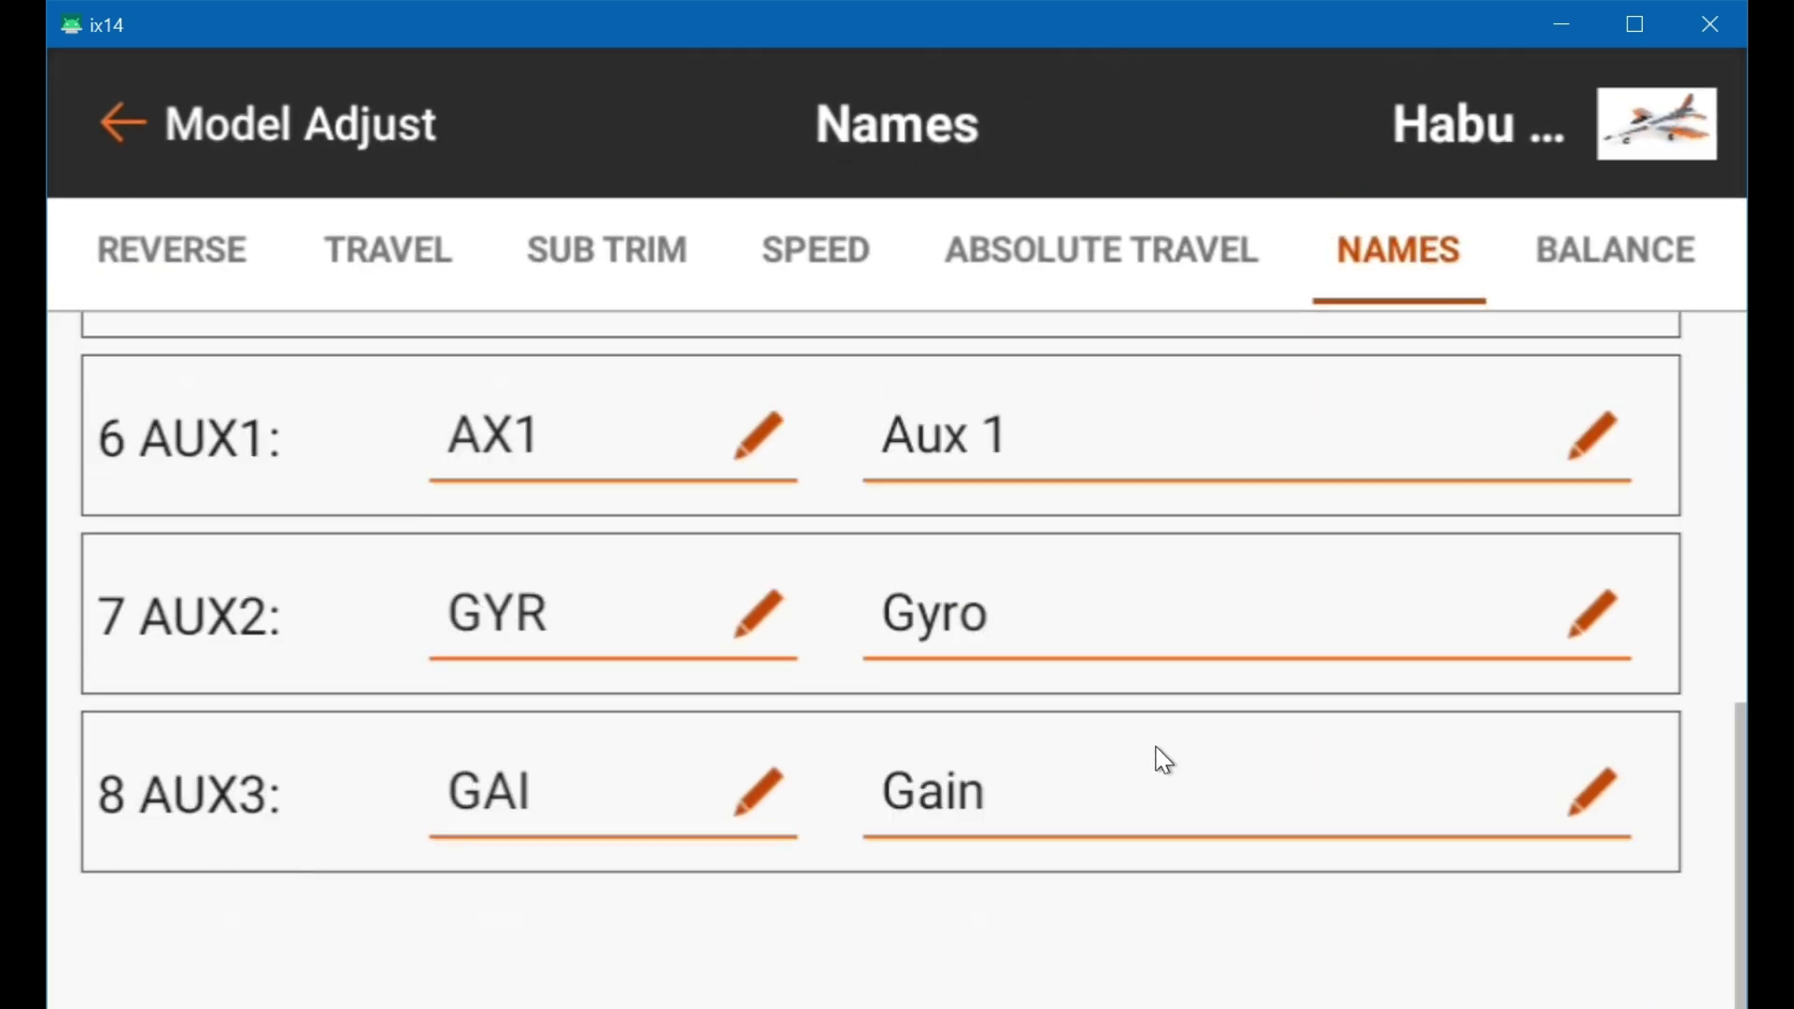
click(1124, 811)
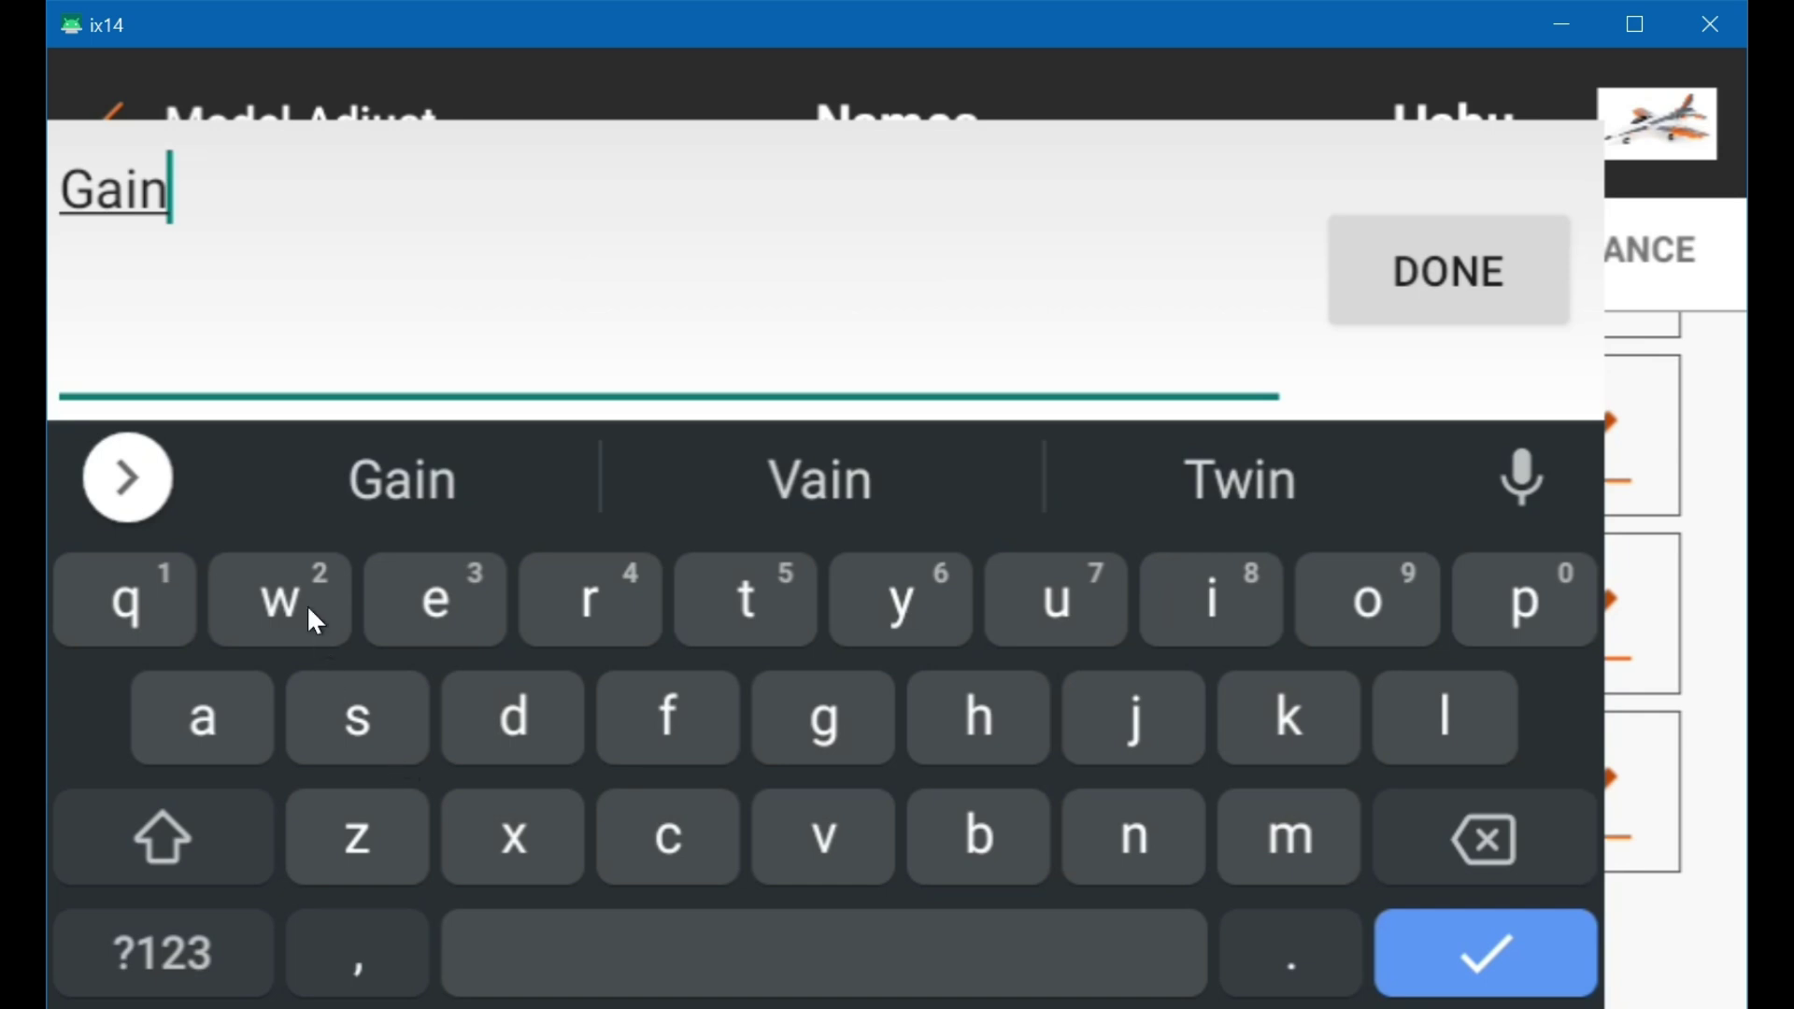
- Switch Gboard to floating mode from its toolbar options, dismissing the customization tutorial
click(129, 472)
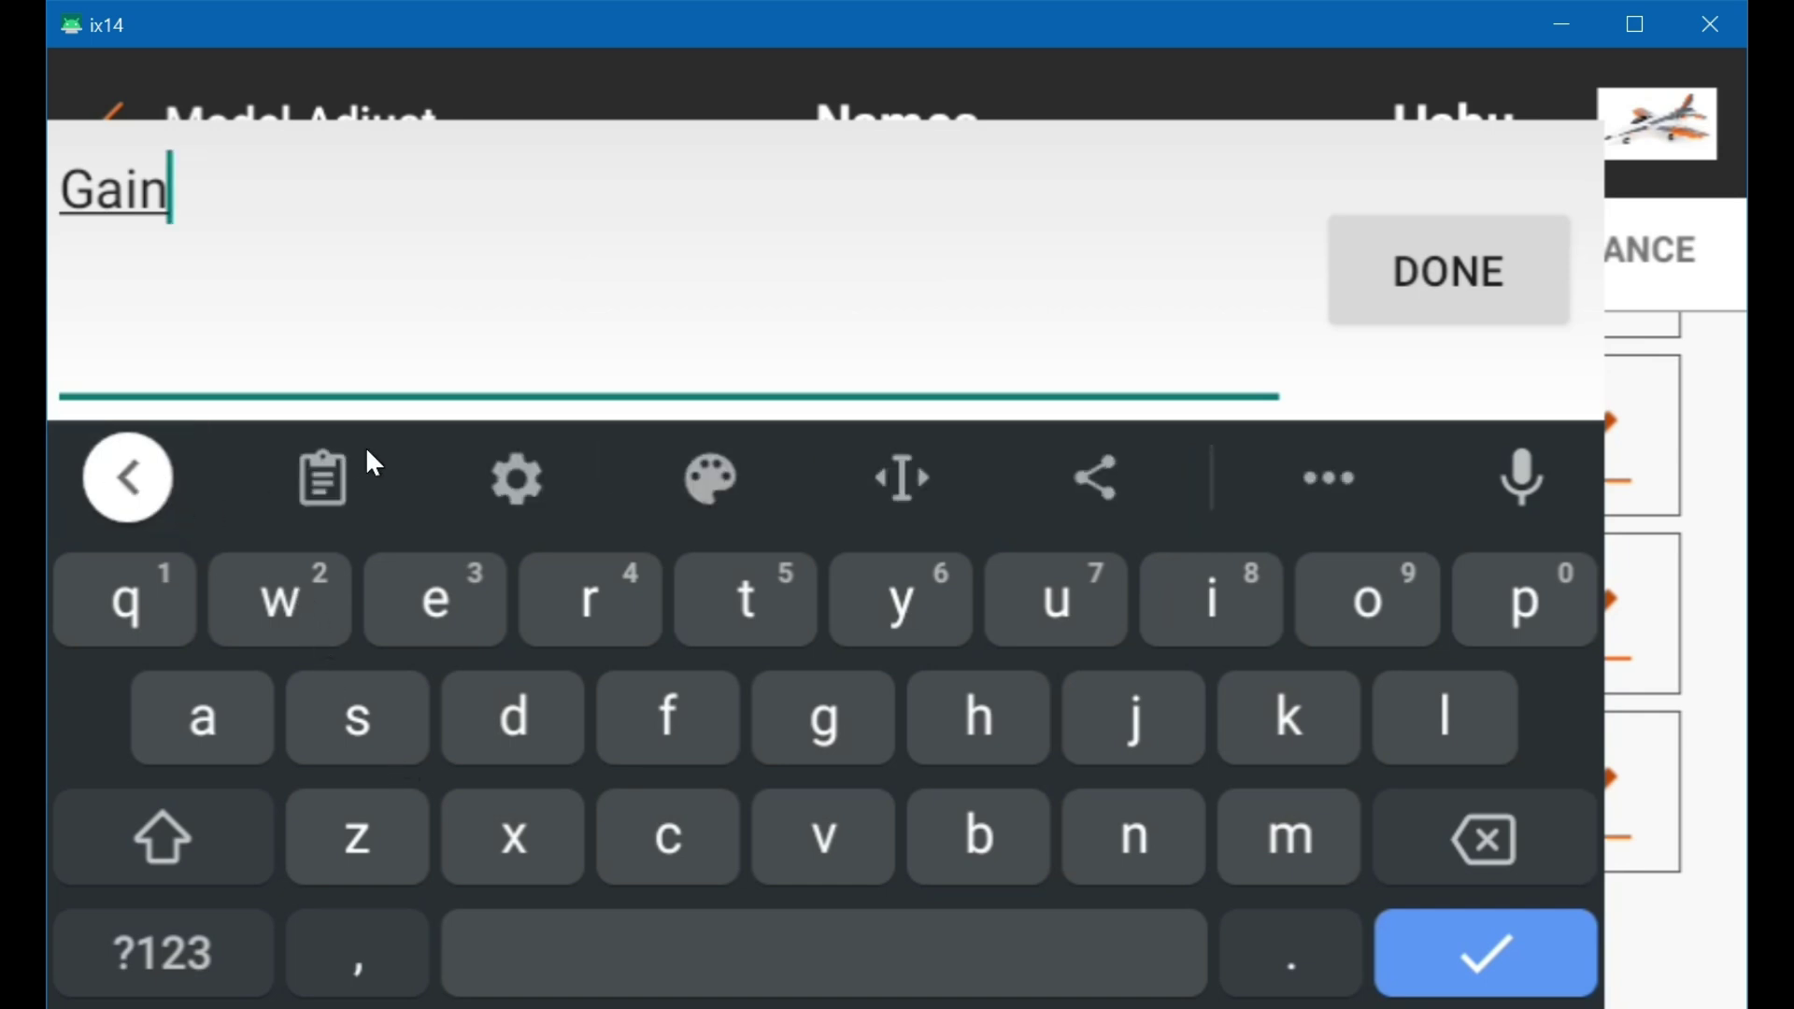
click(1325, 475)
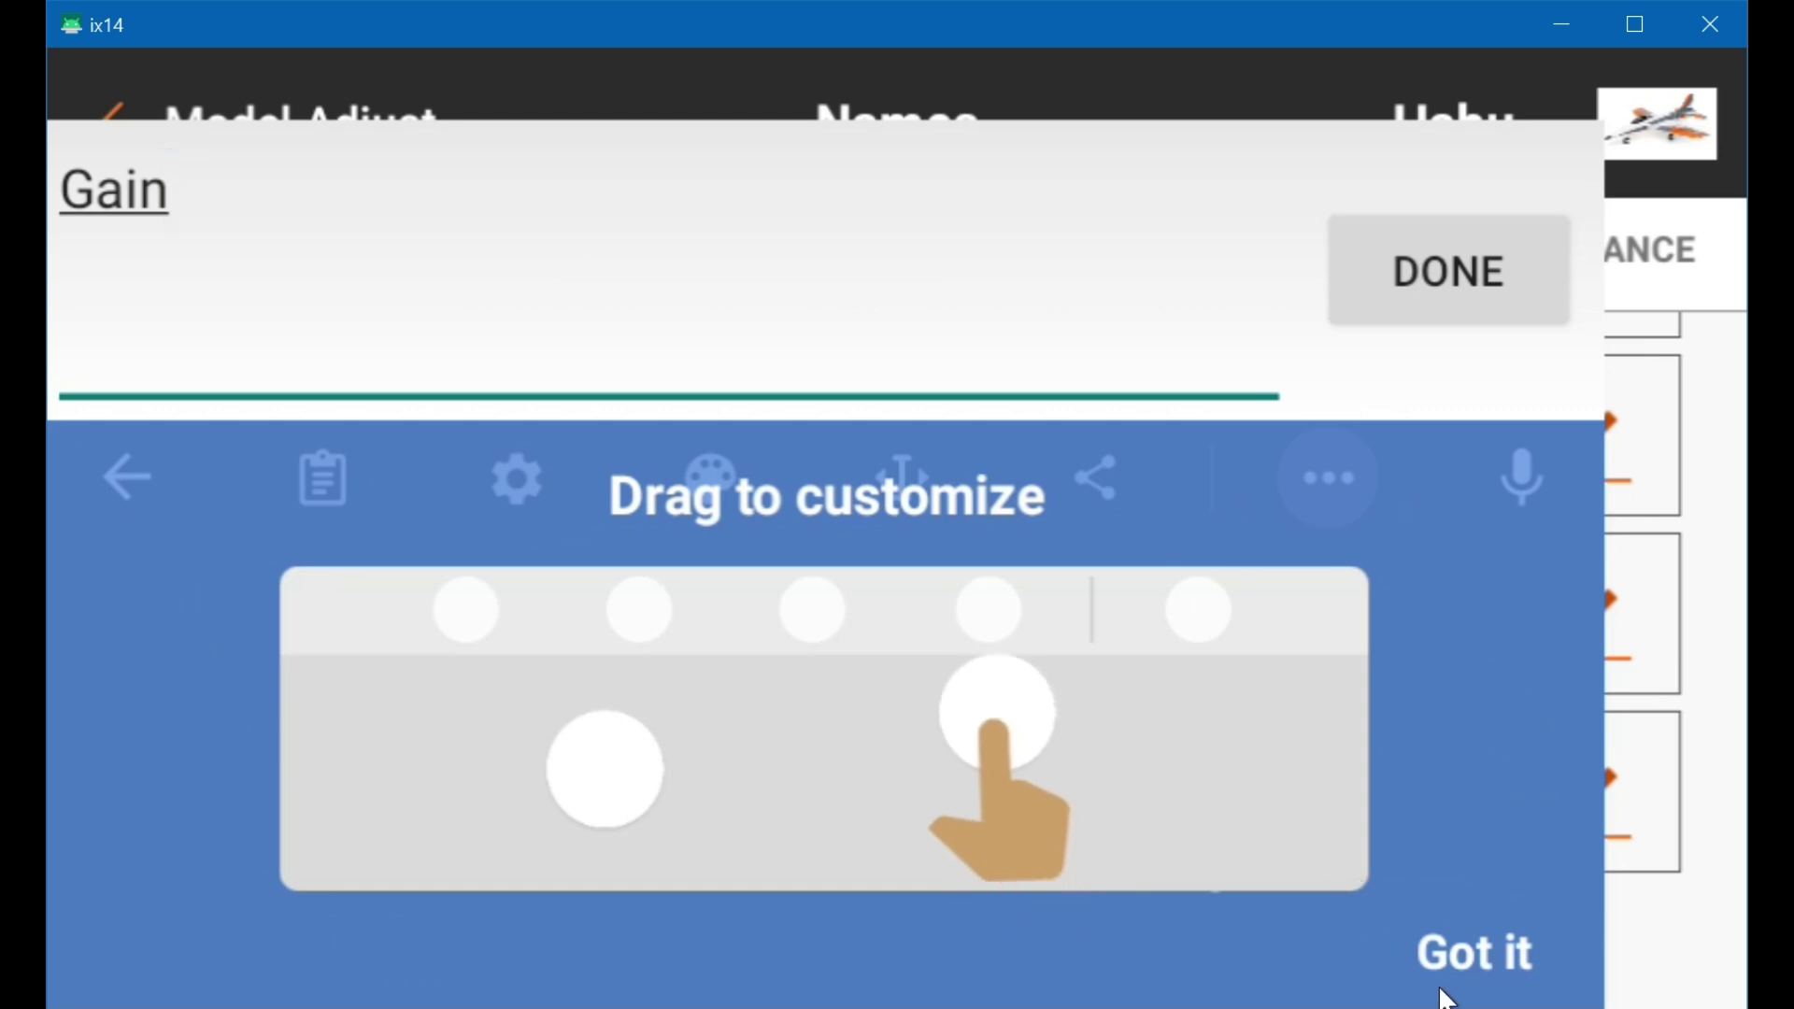
click(1474, 955)
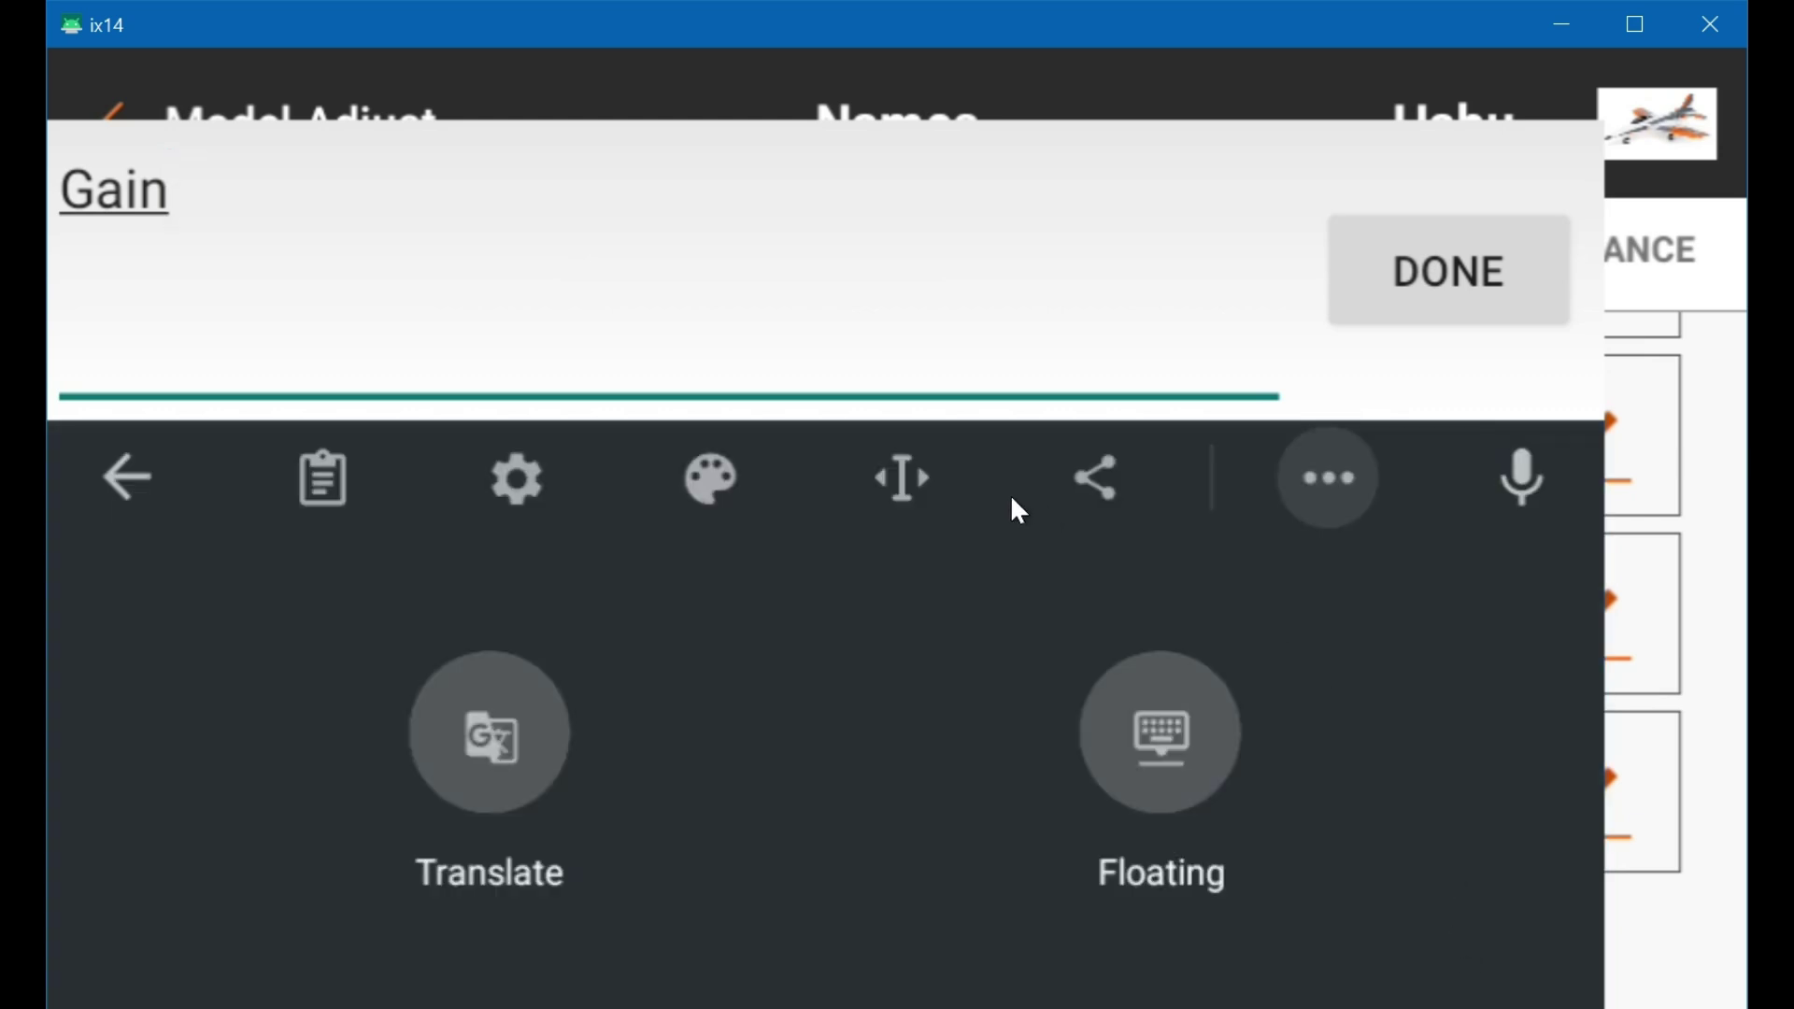
click(1150, 737)
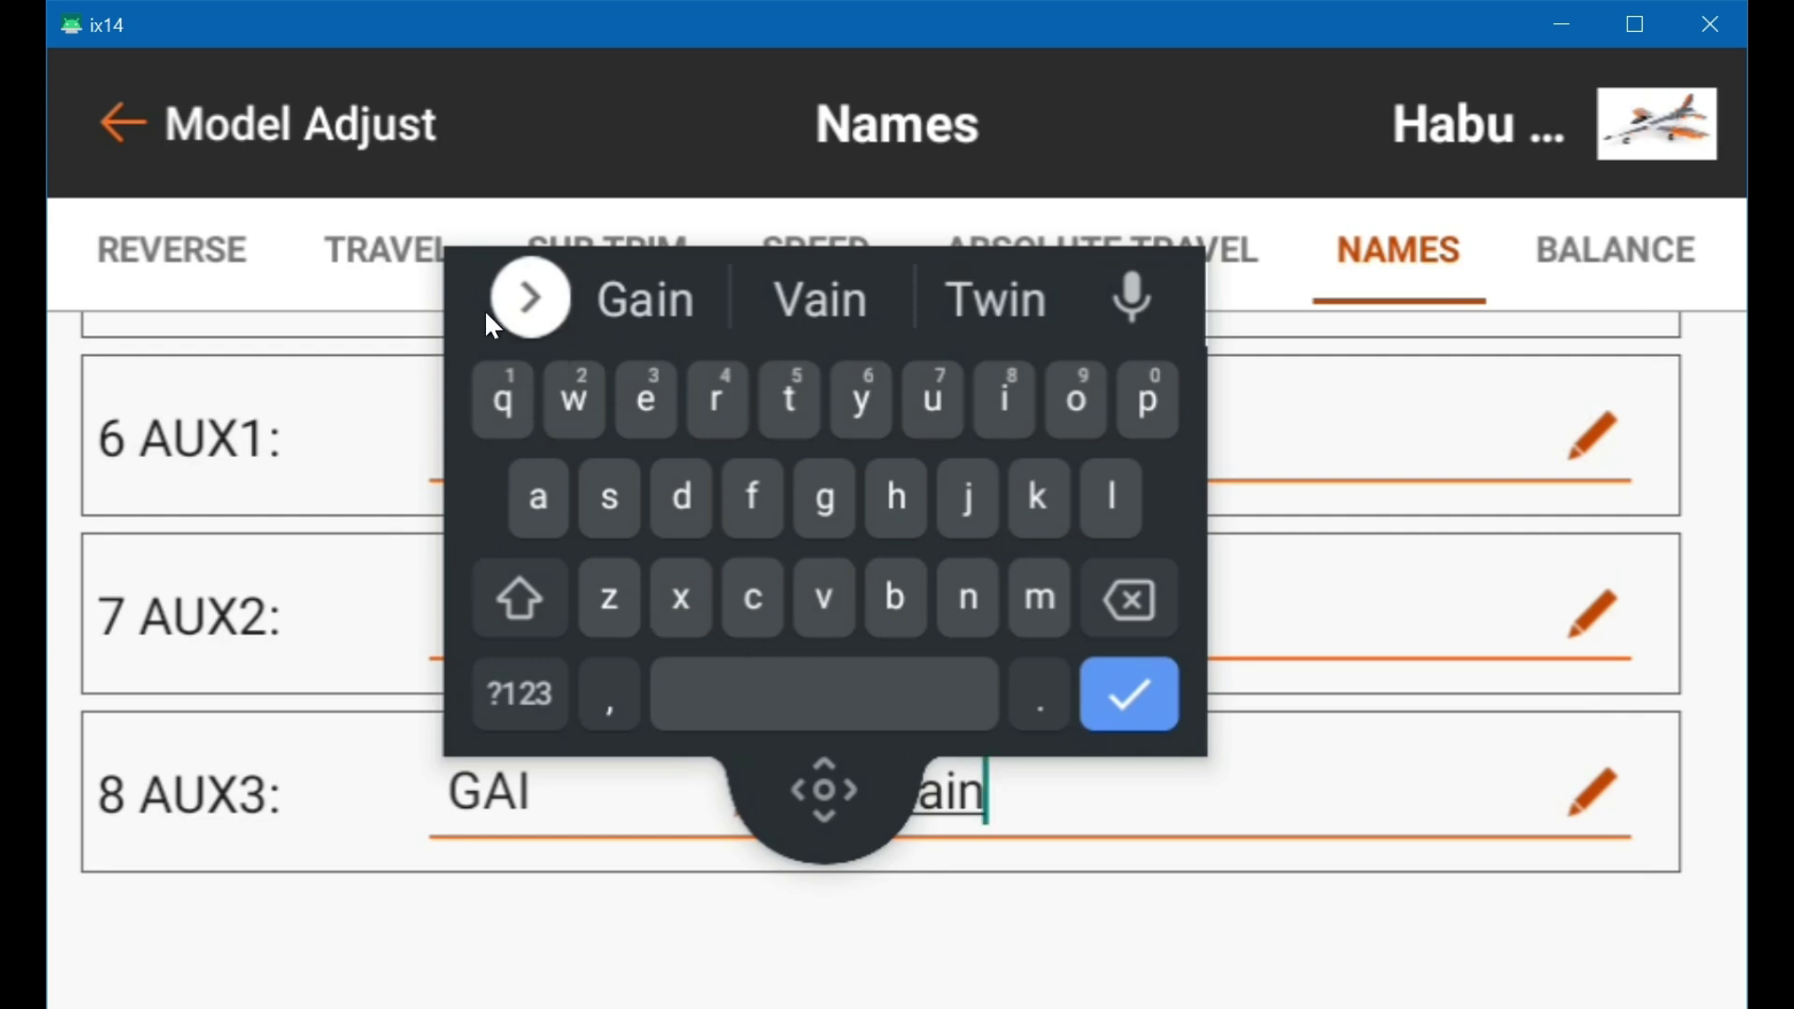
- Turn Gboard's floating mode back off so the keyboard docks full-width
click(536, 315)
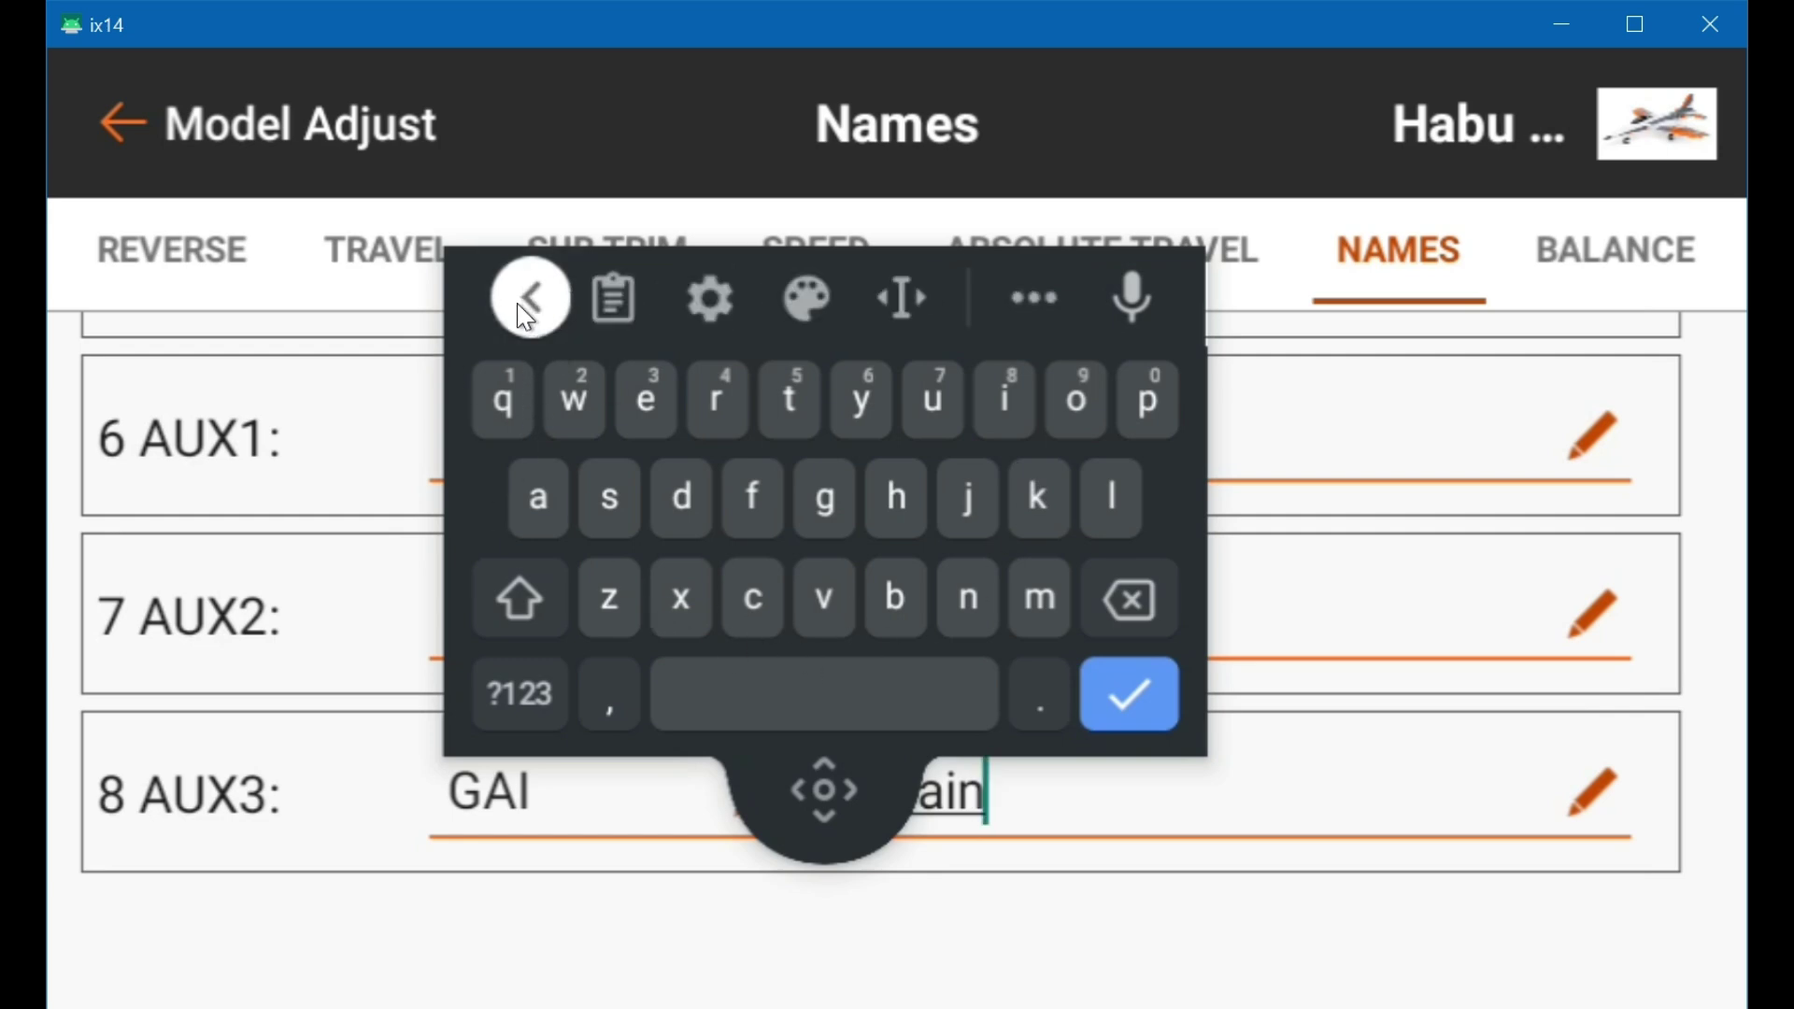
click(1033, 298)
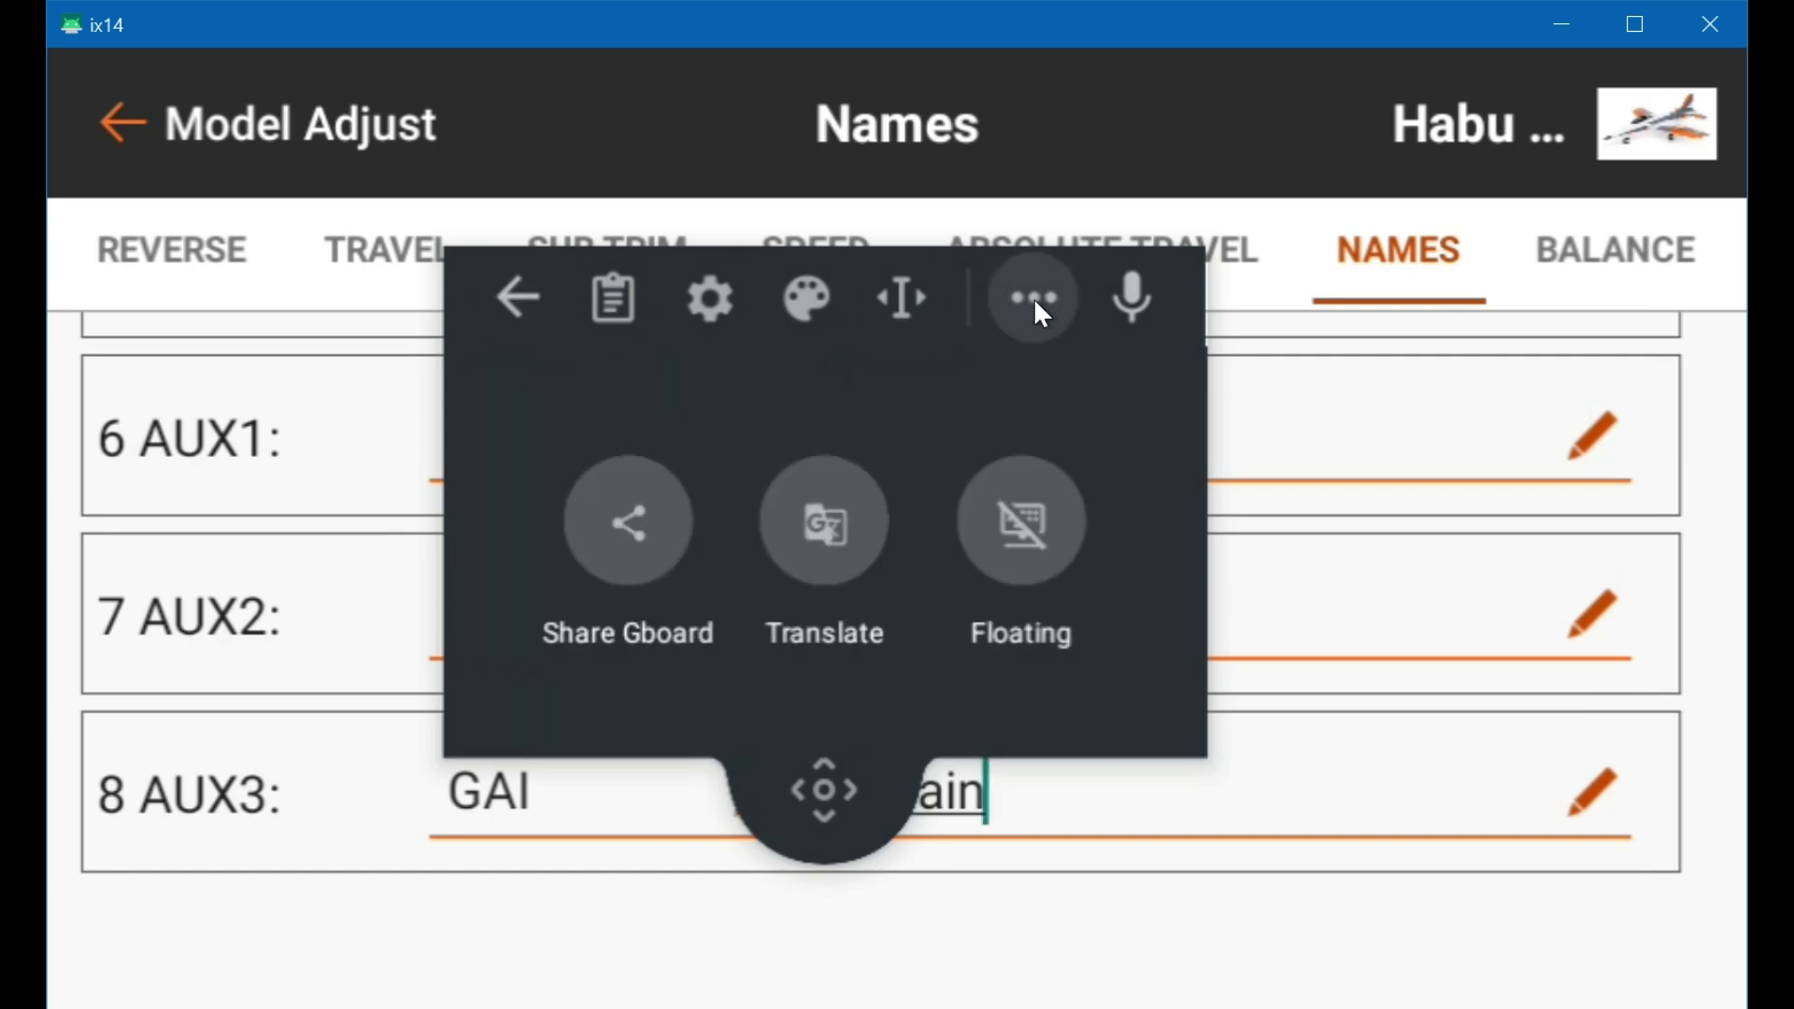
click(1022, 523)
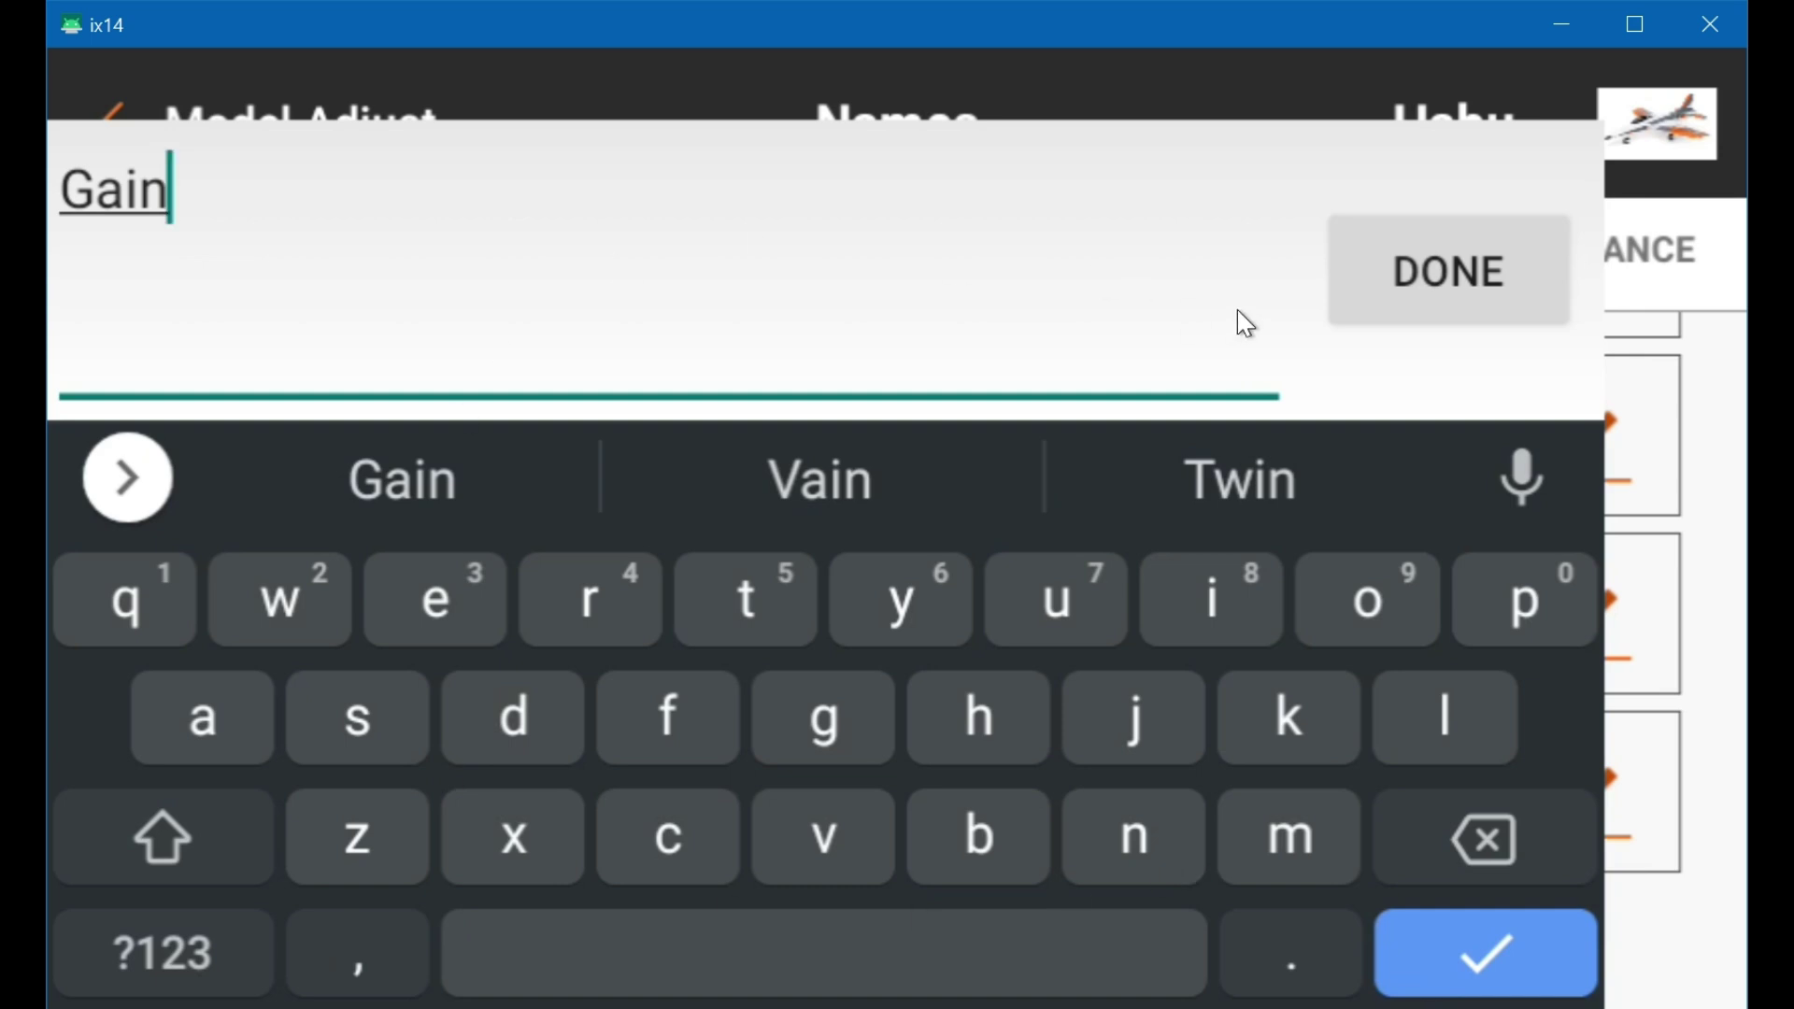
- Close the name editor, reopen AUX3 and confirm 'Gain' with the keyboard's check key
click(1408, 290)
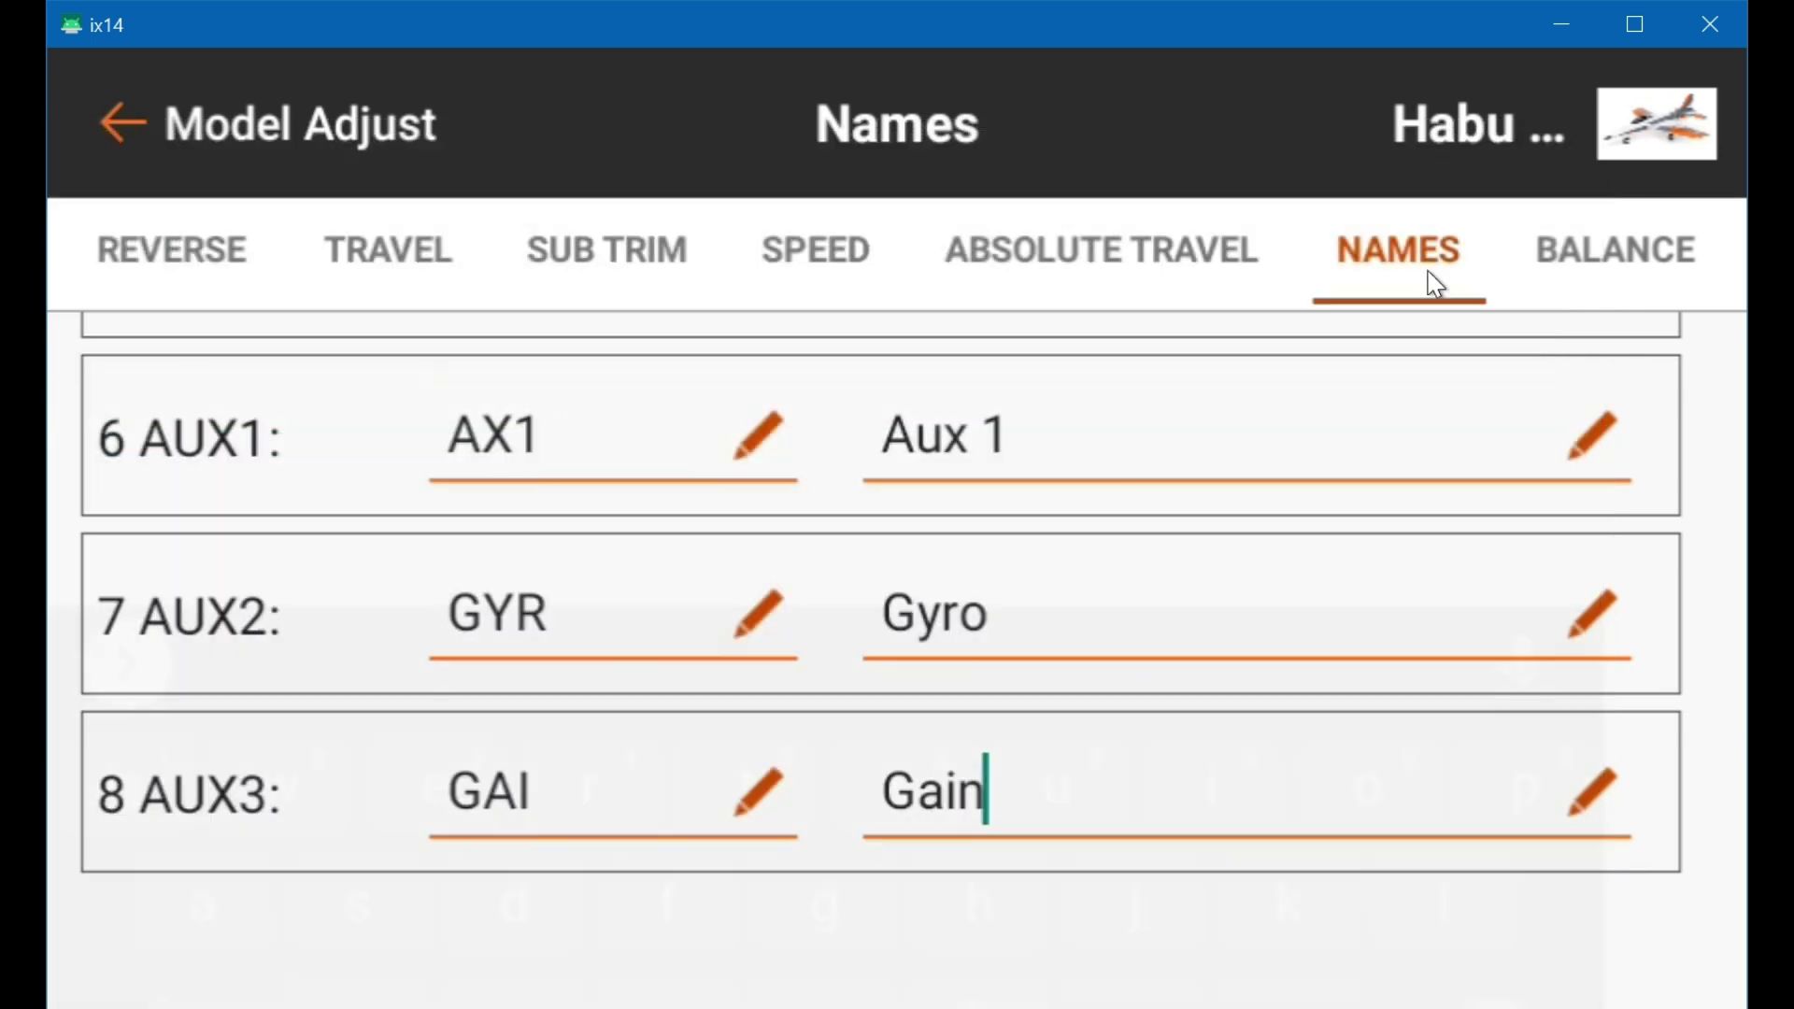
click(1041, 811)
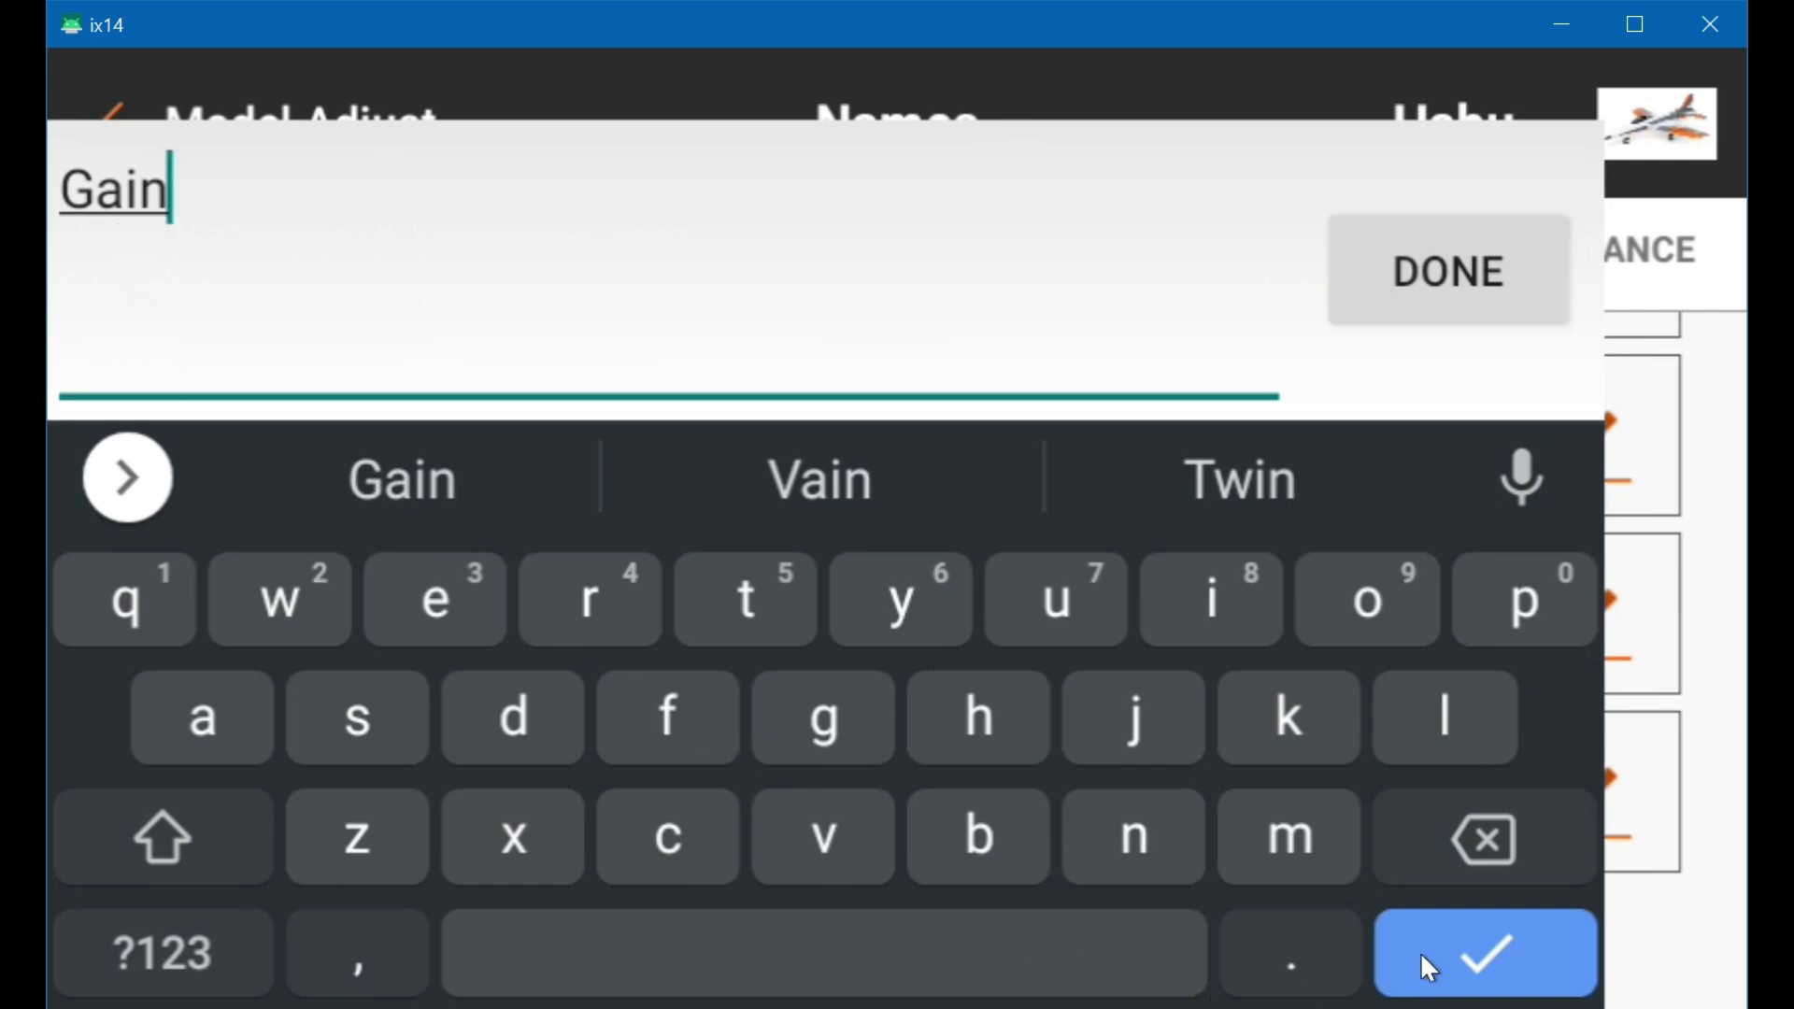
click(1446, 946)
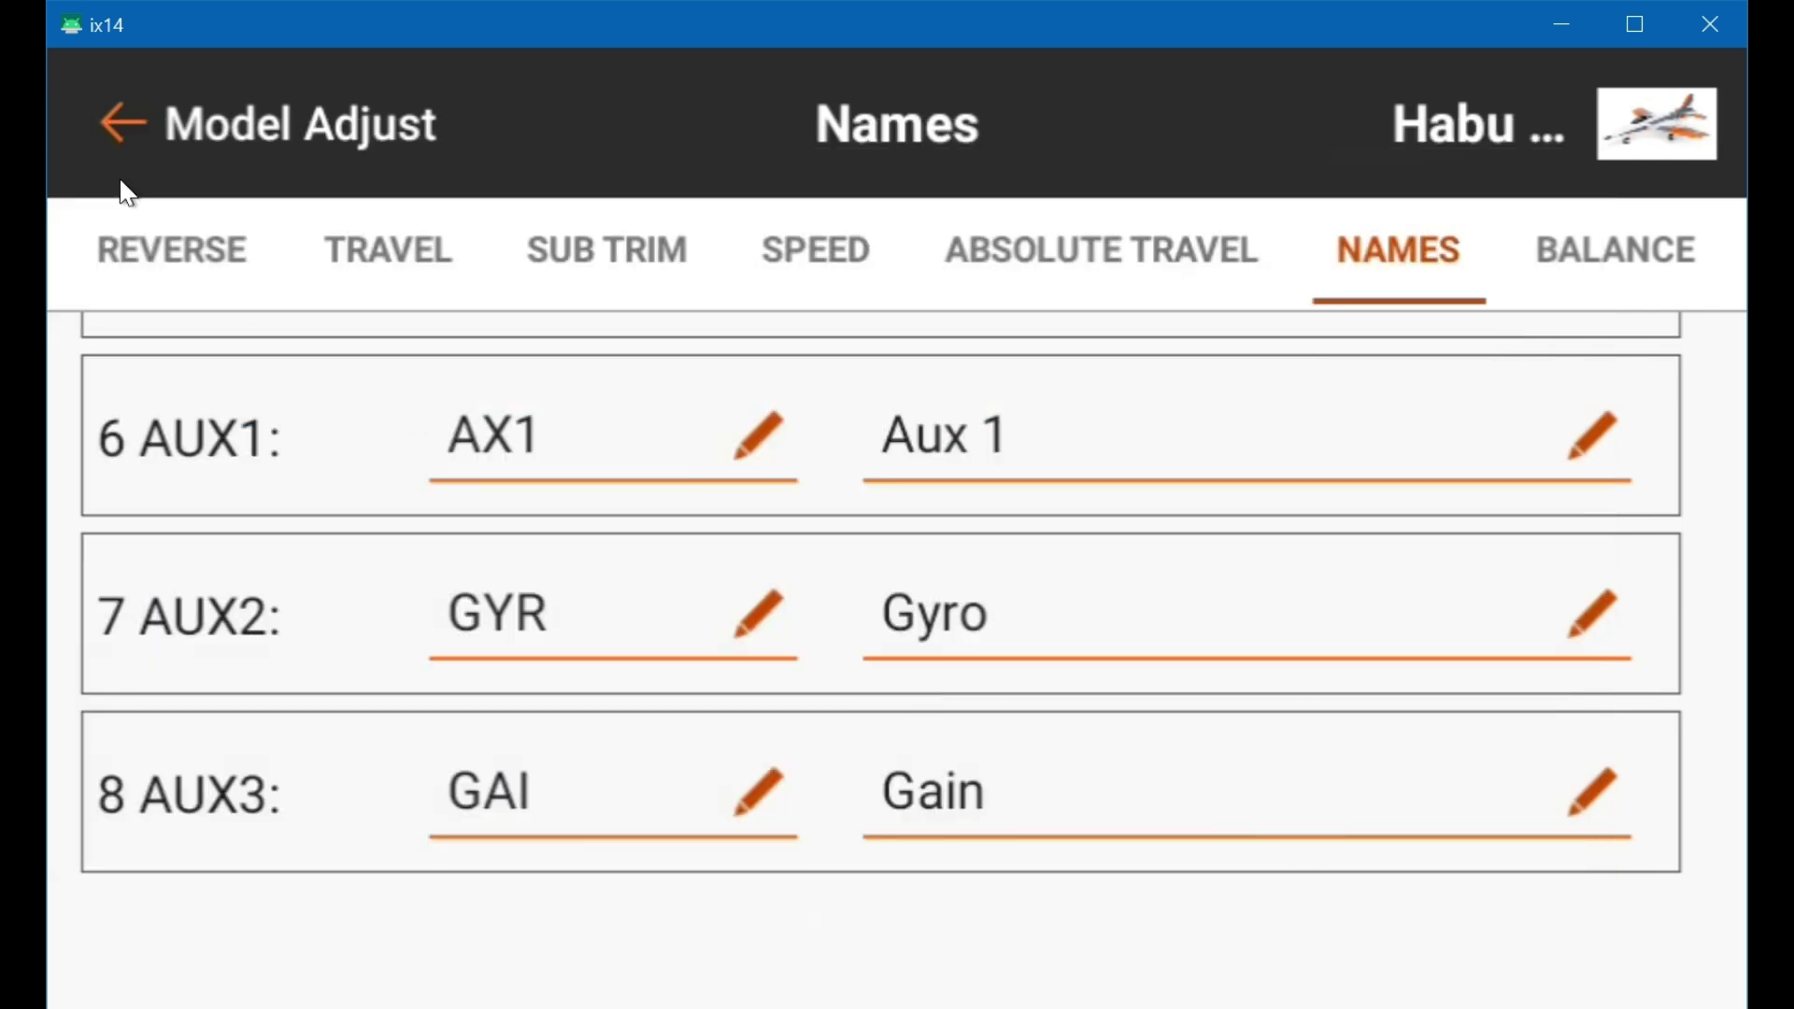
- Back out to the Habu SS BNF dashboard and reveal the Android navigation bar
click(116, 129)
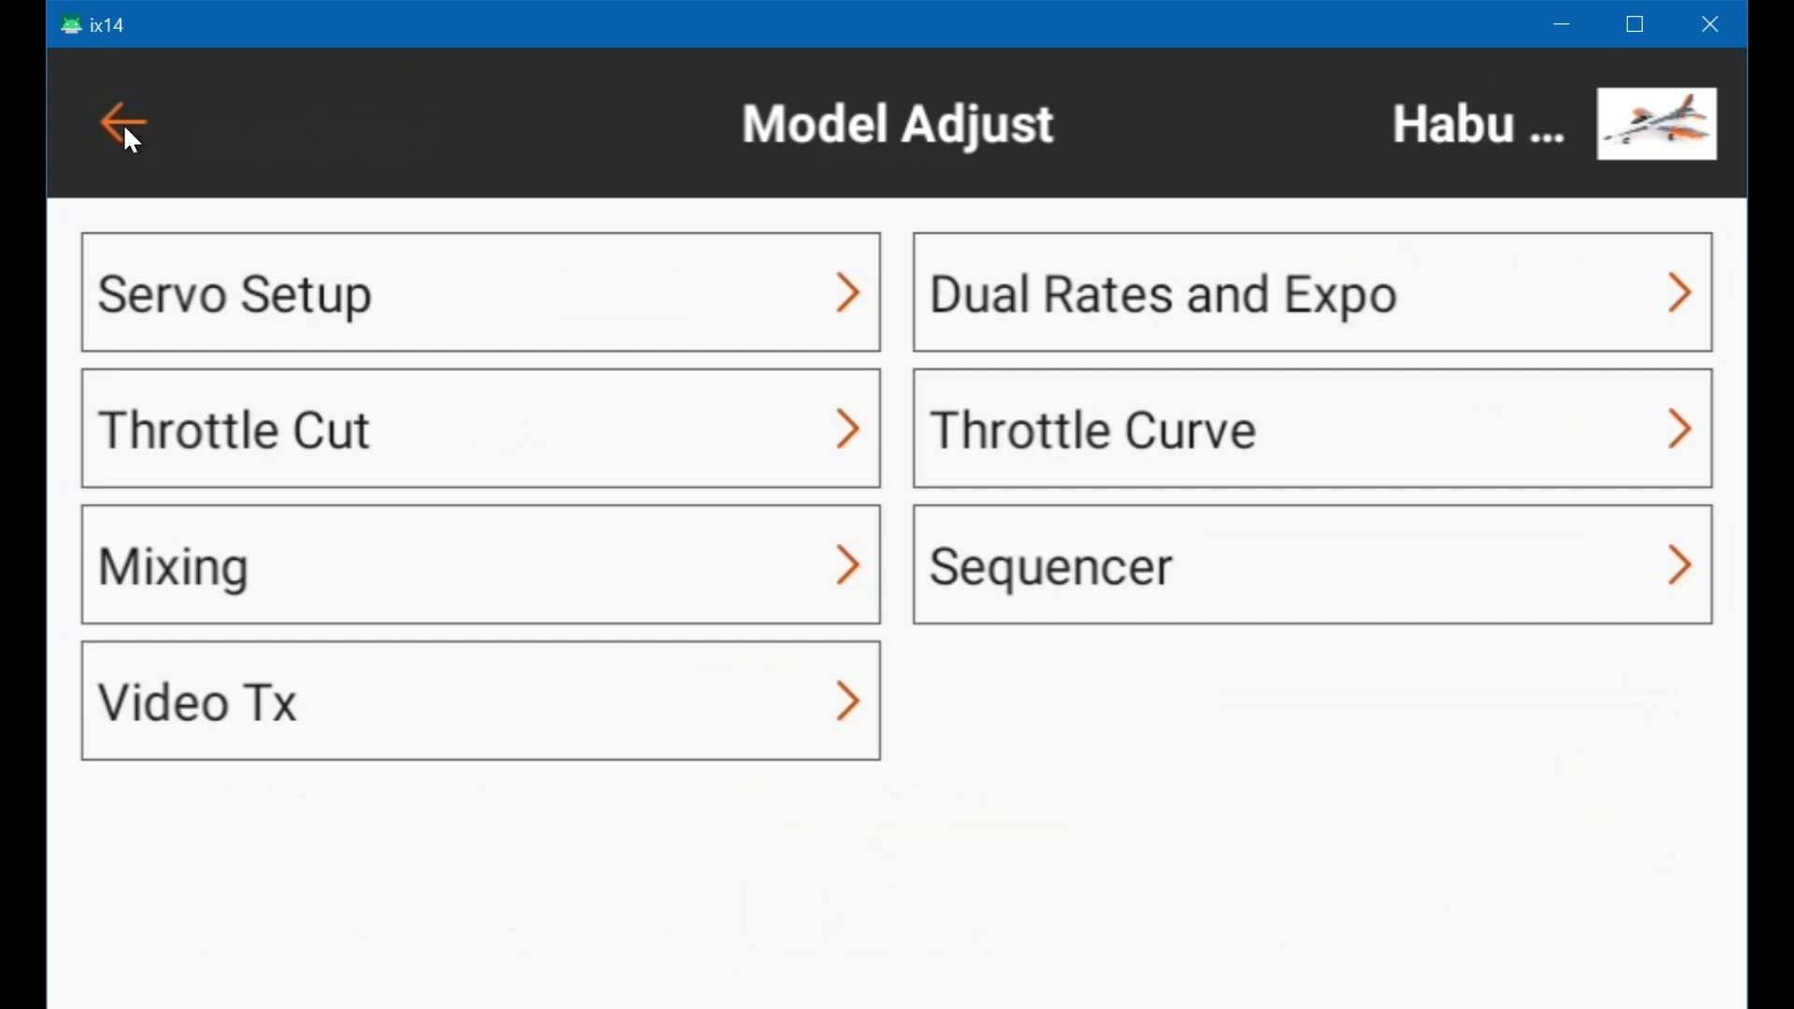
click(124, 126)
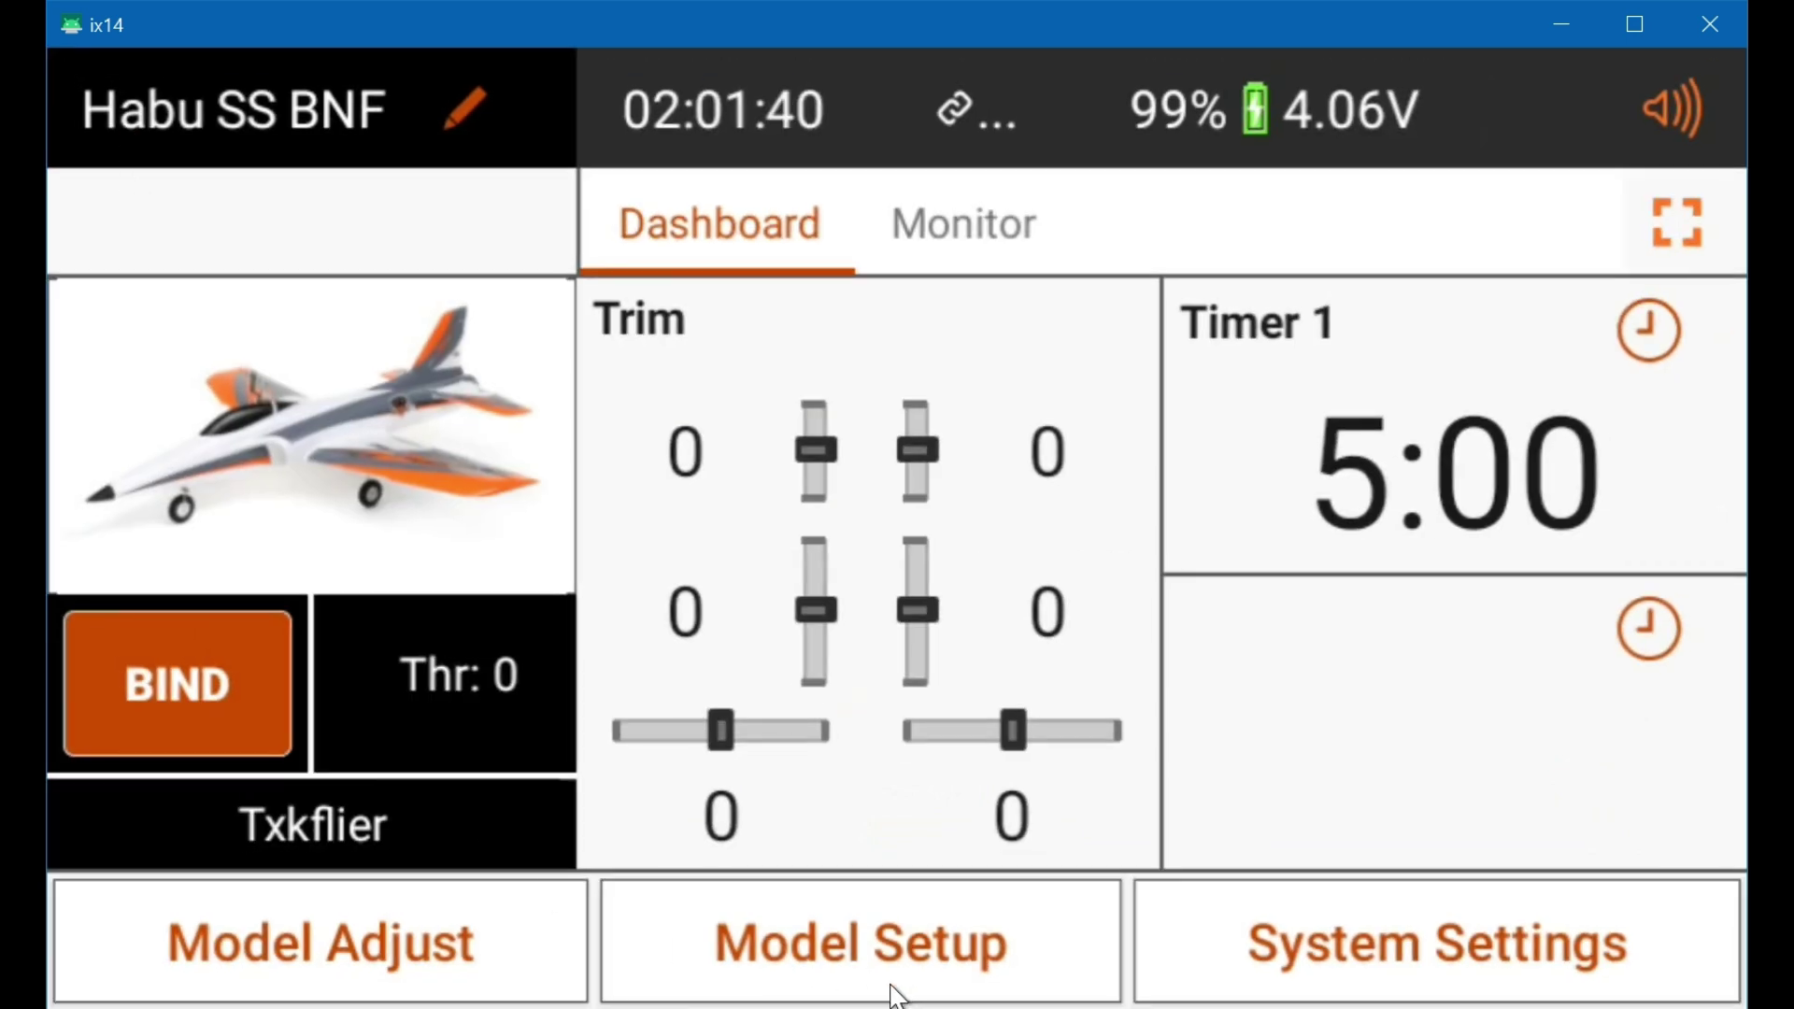
drag(889, 80, 853, 501)
- Launch the Google Play Store from the home screen, landing on its Offers page
click(1687, 729)
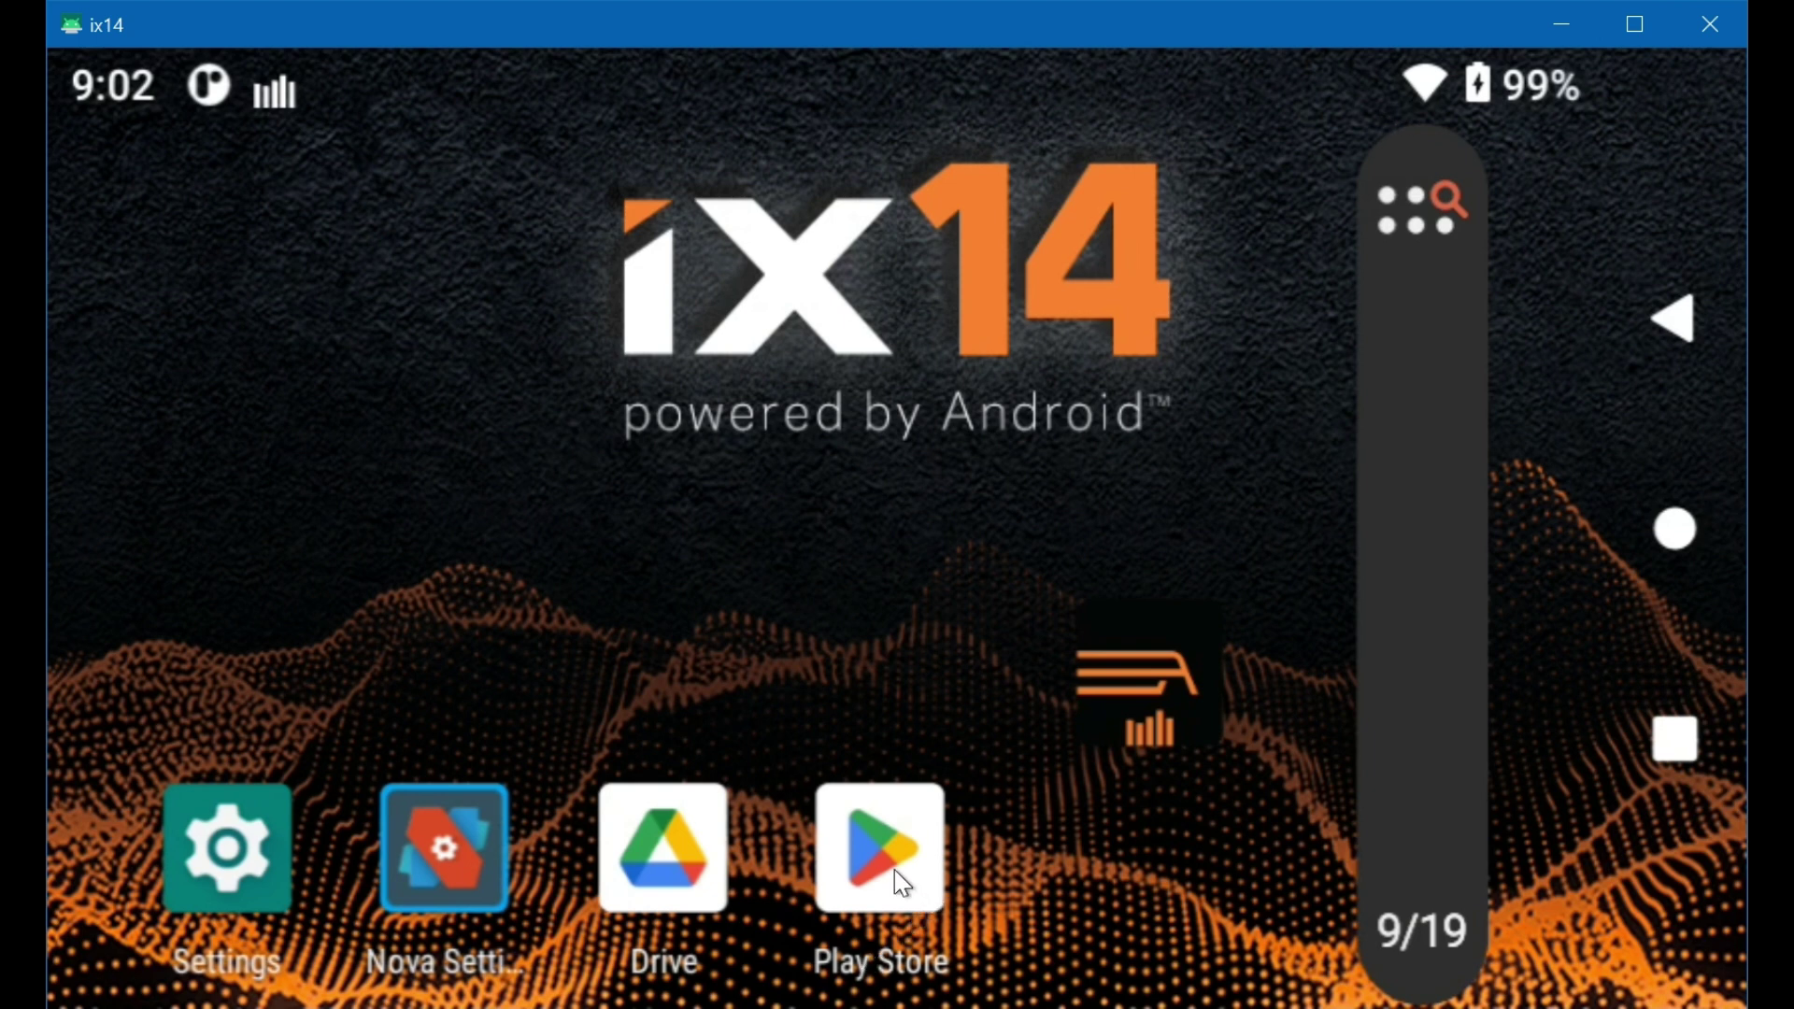
click(874, 851)
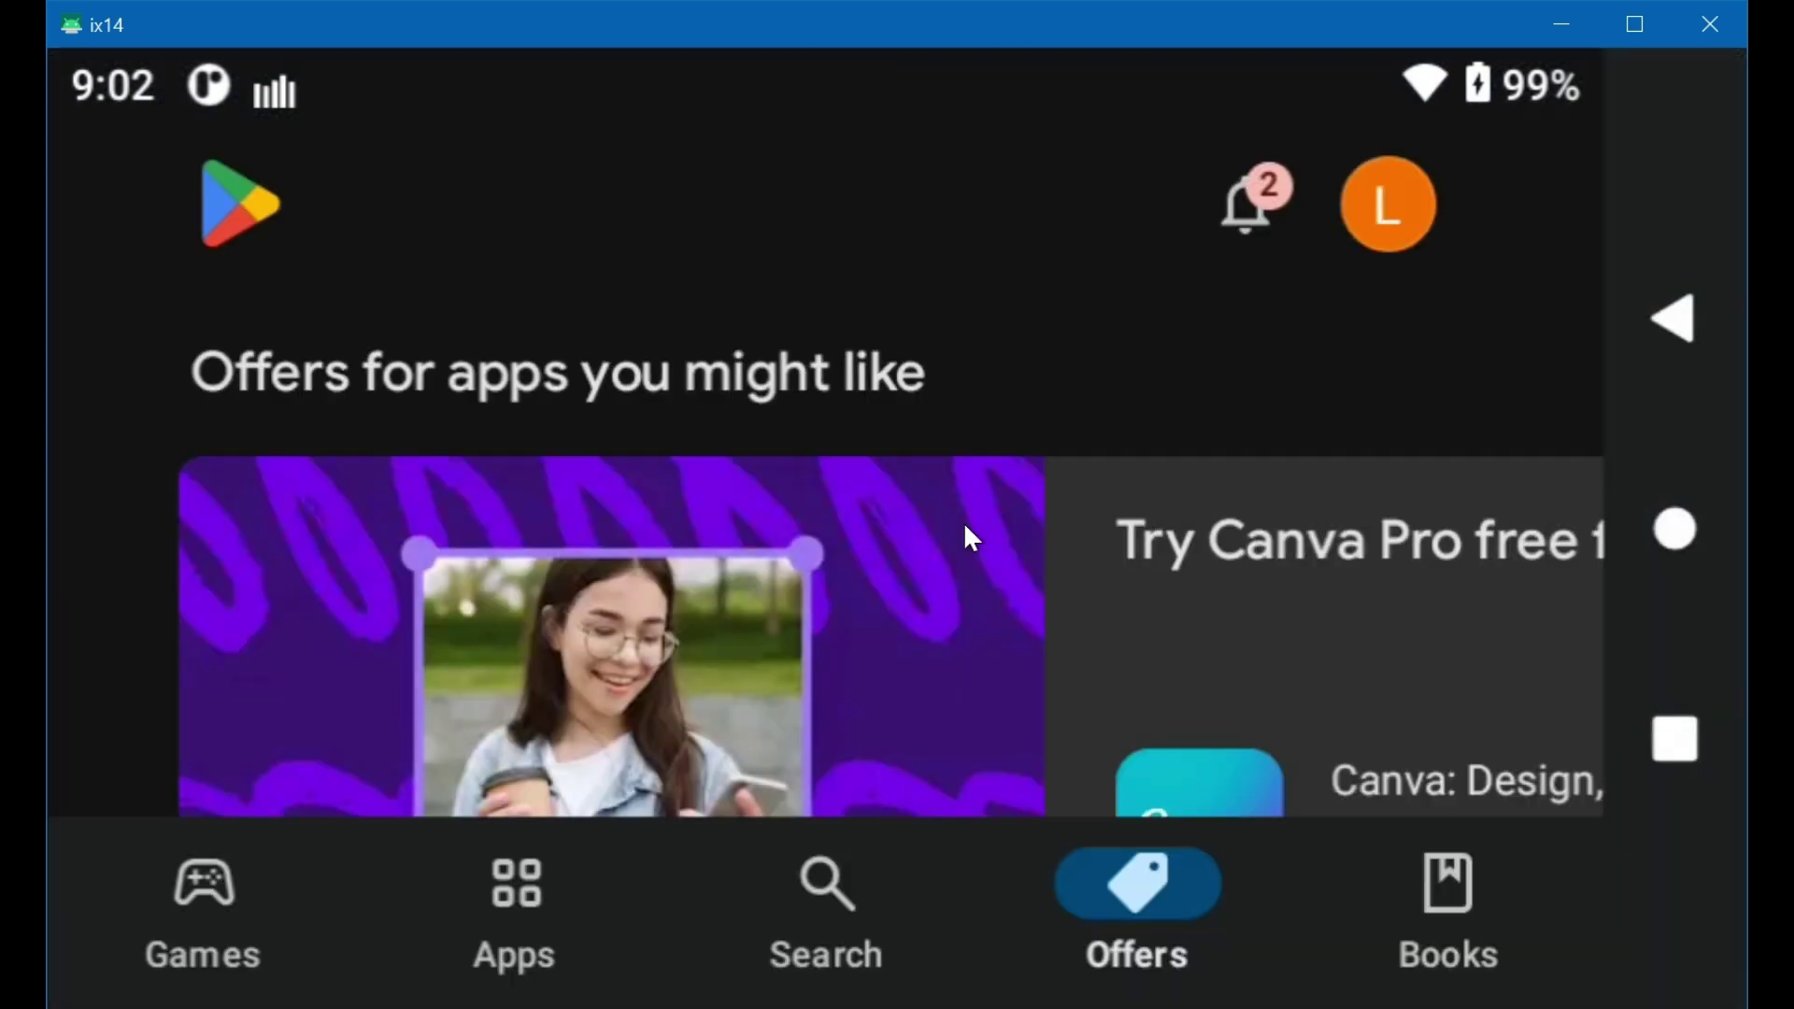
- Set Play Store auto-update to 'Don't auto-update apps' under Settings > Network preferences
click(1386, 206)
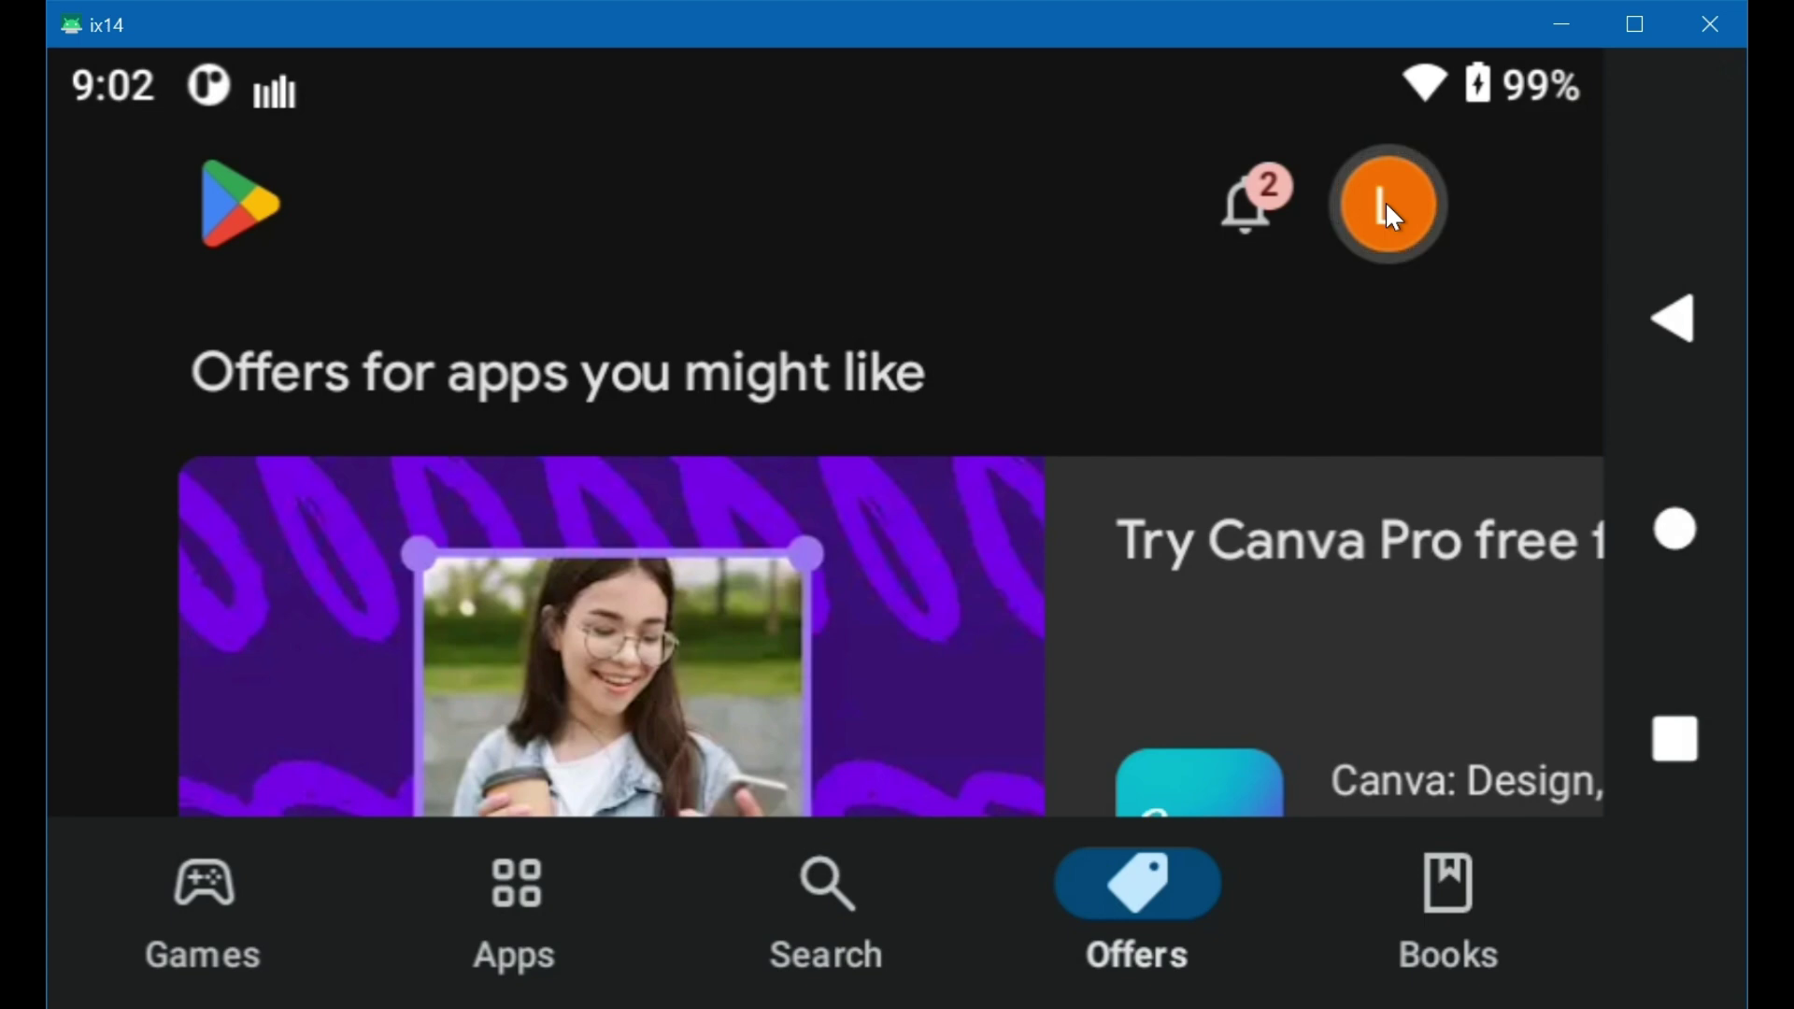
scroll(681, 682, down, 5)
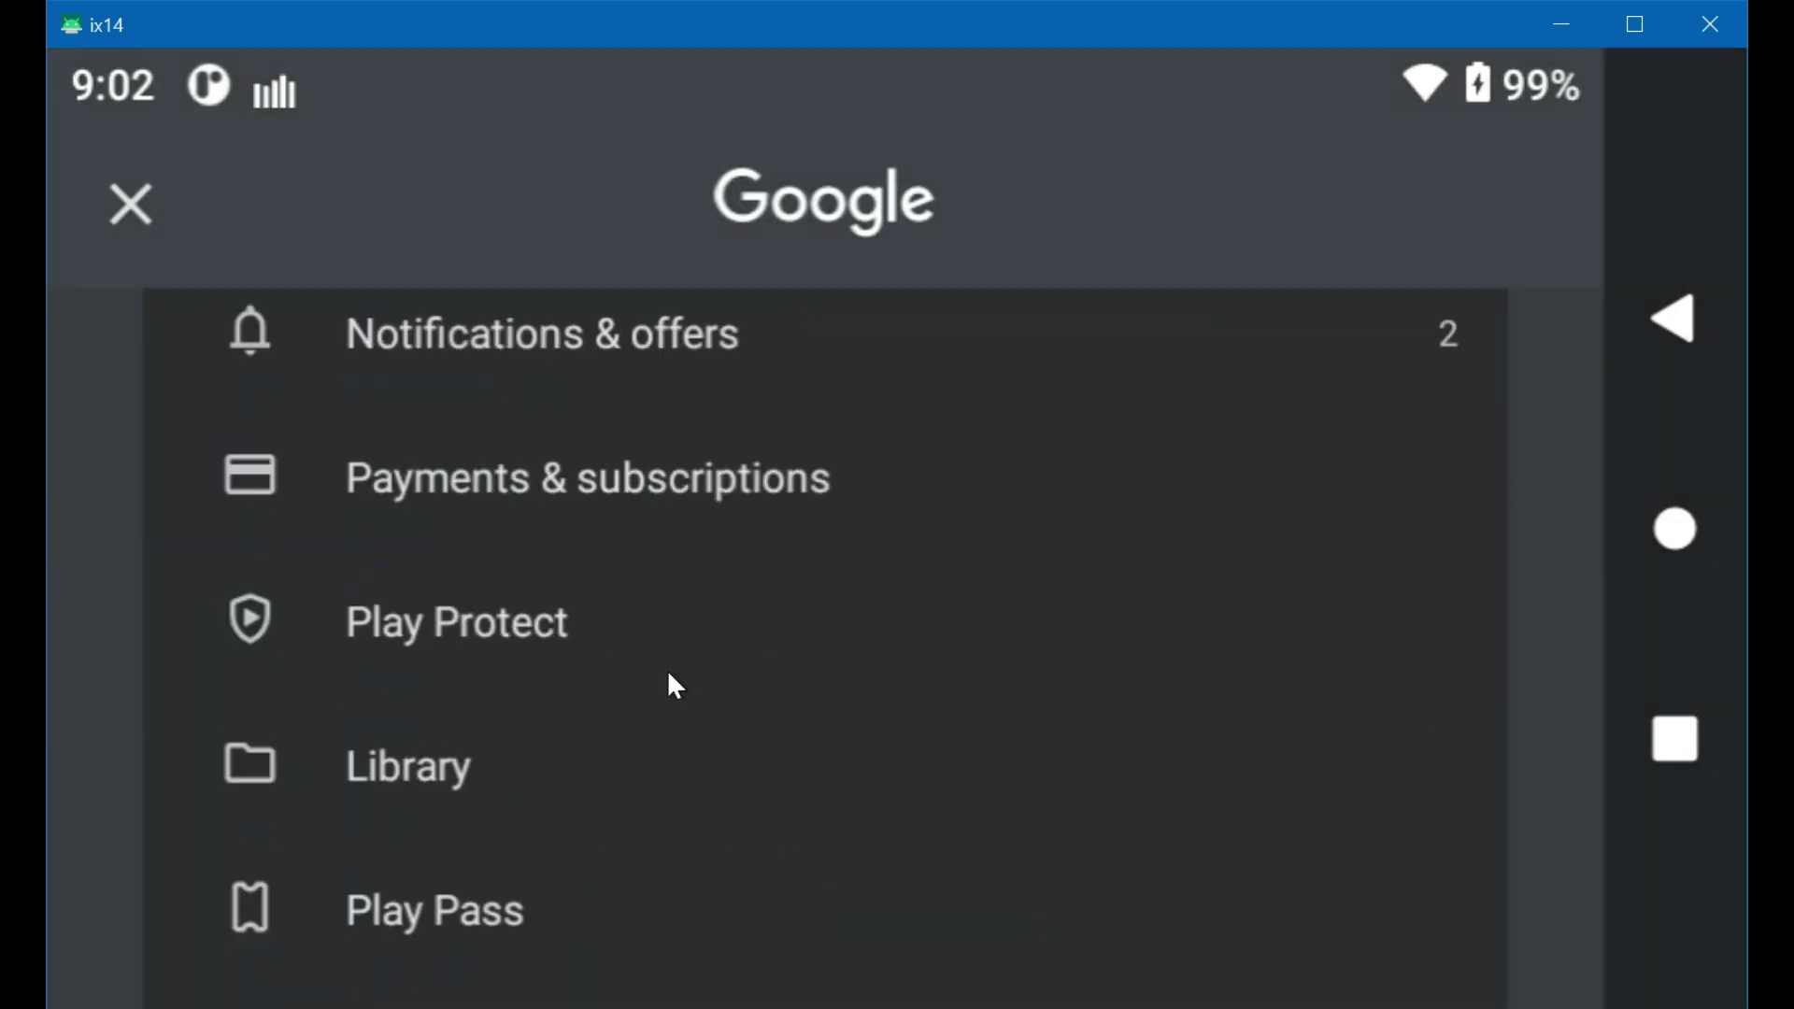
scroll(546, 790, down, 4)
scroll(495, 822, down, 2)
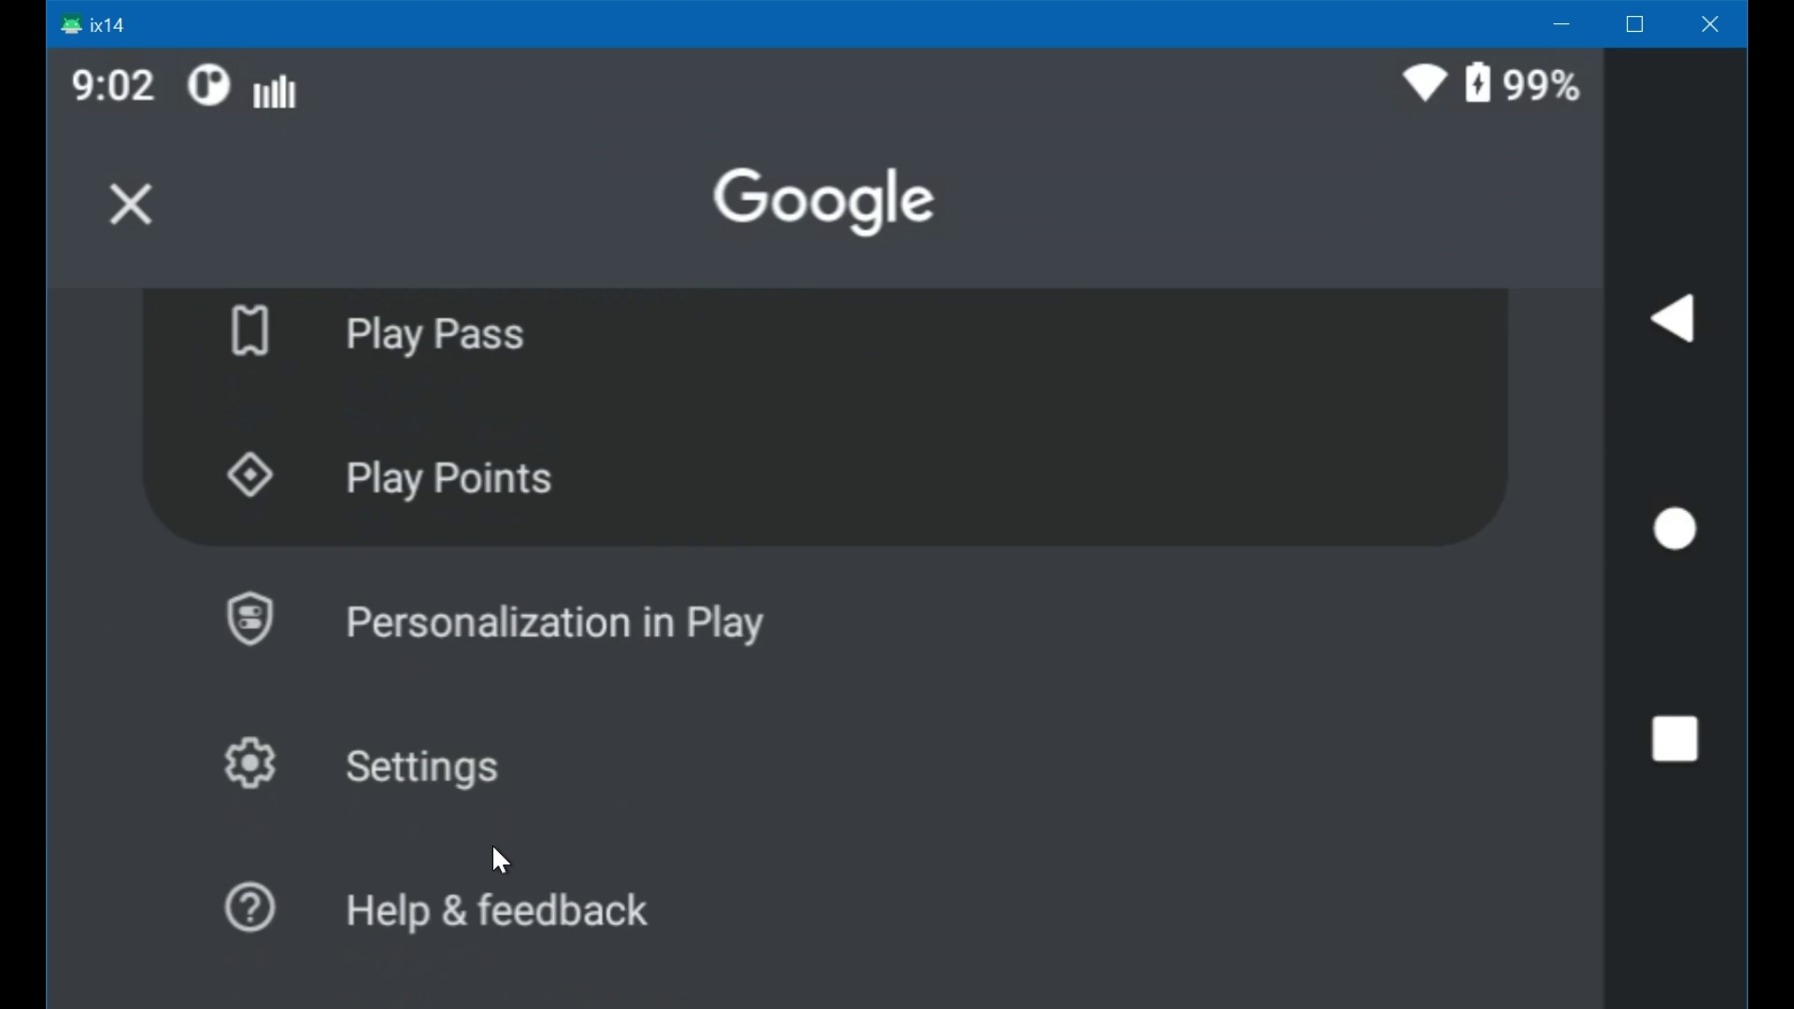
click(412, 765)
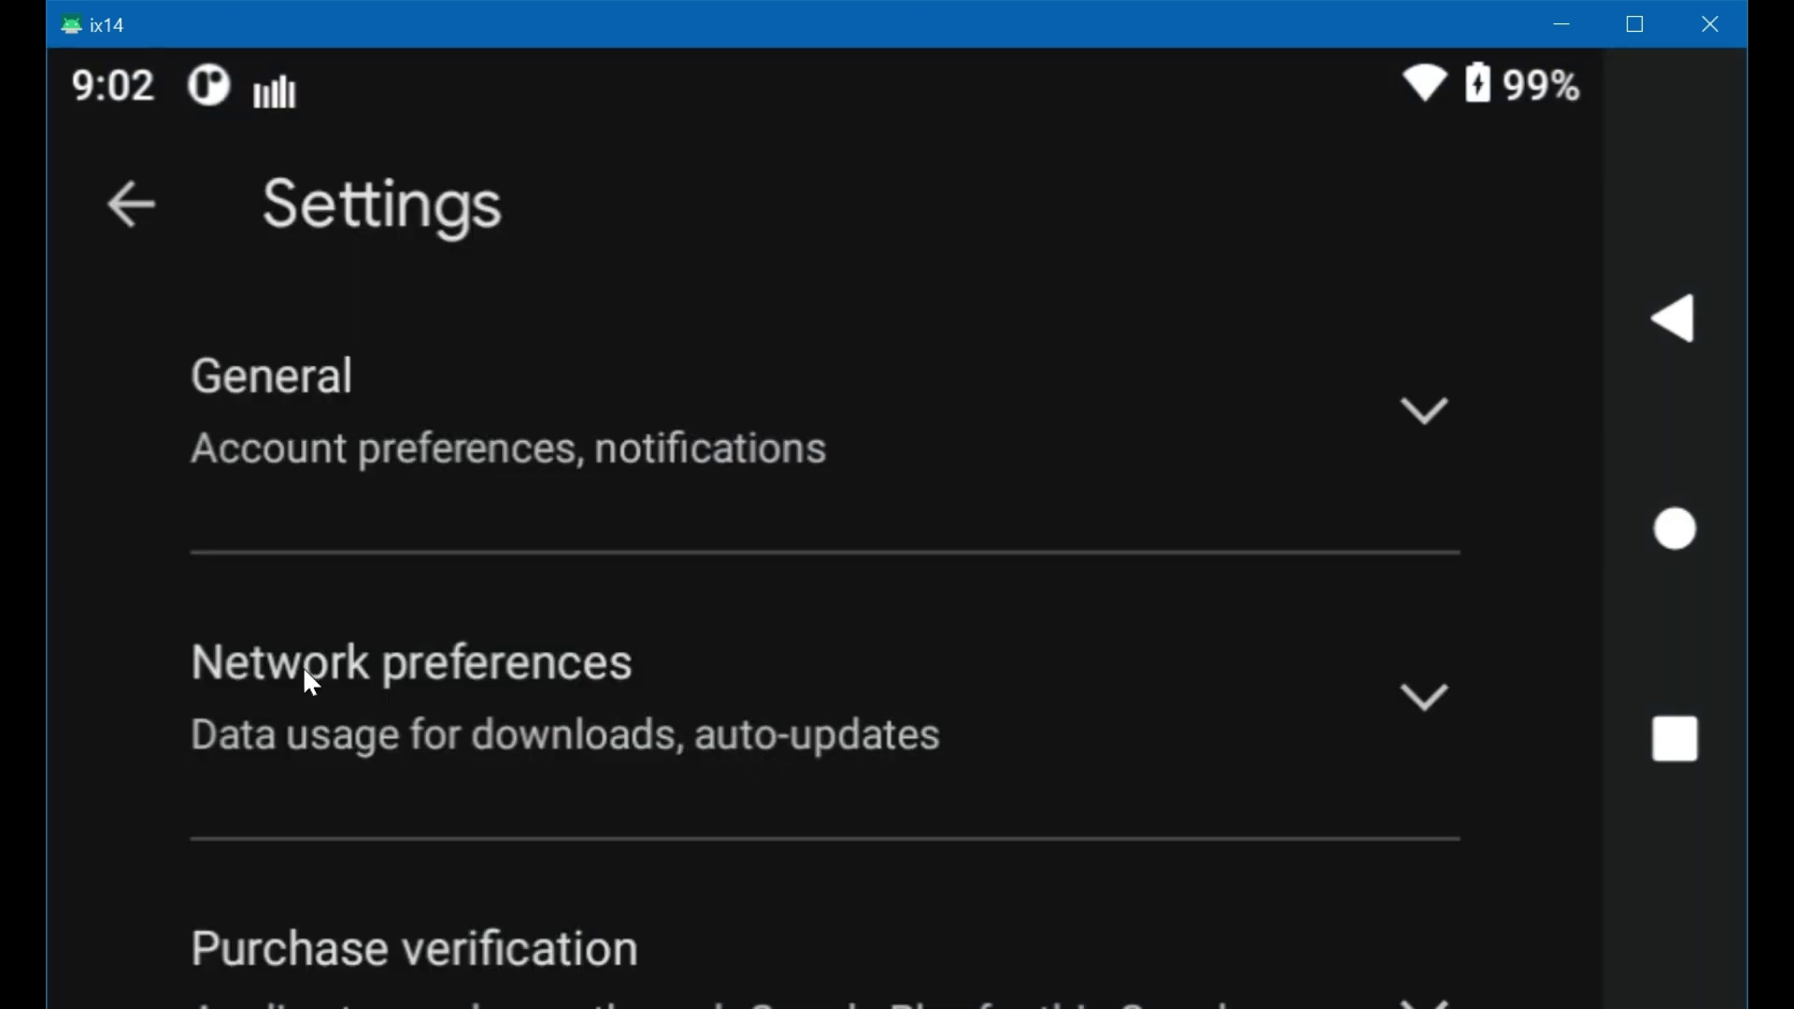
click(613, 721)
scroll(727, 645, down, 4)
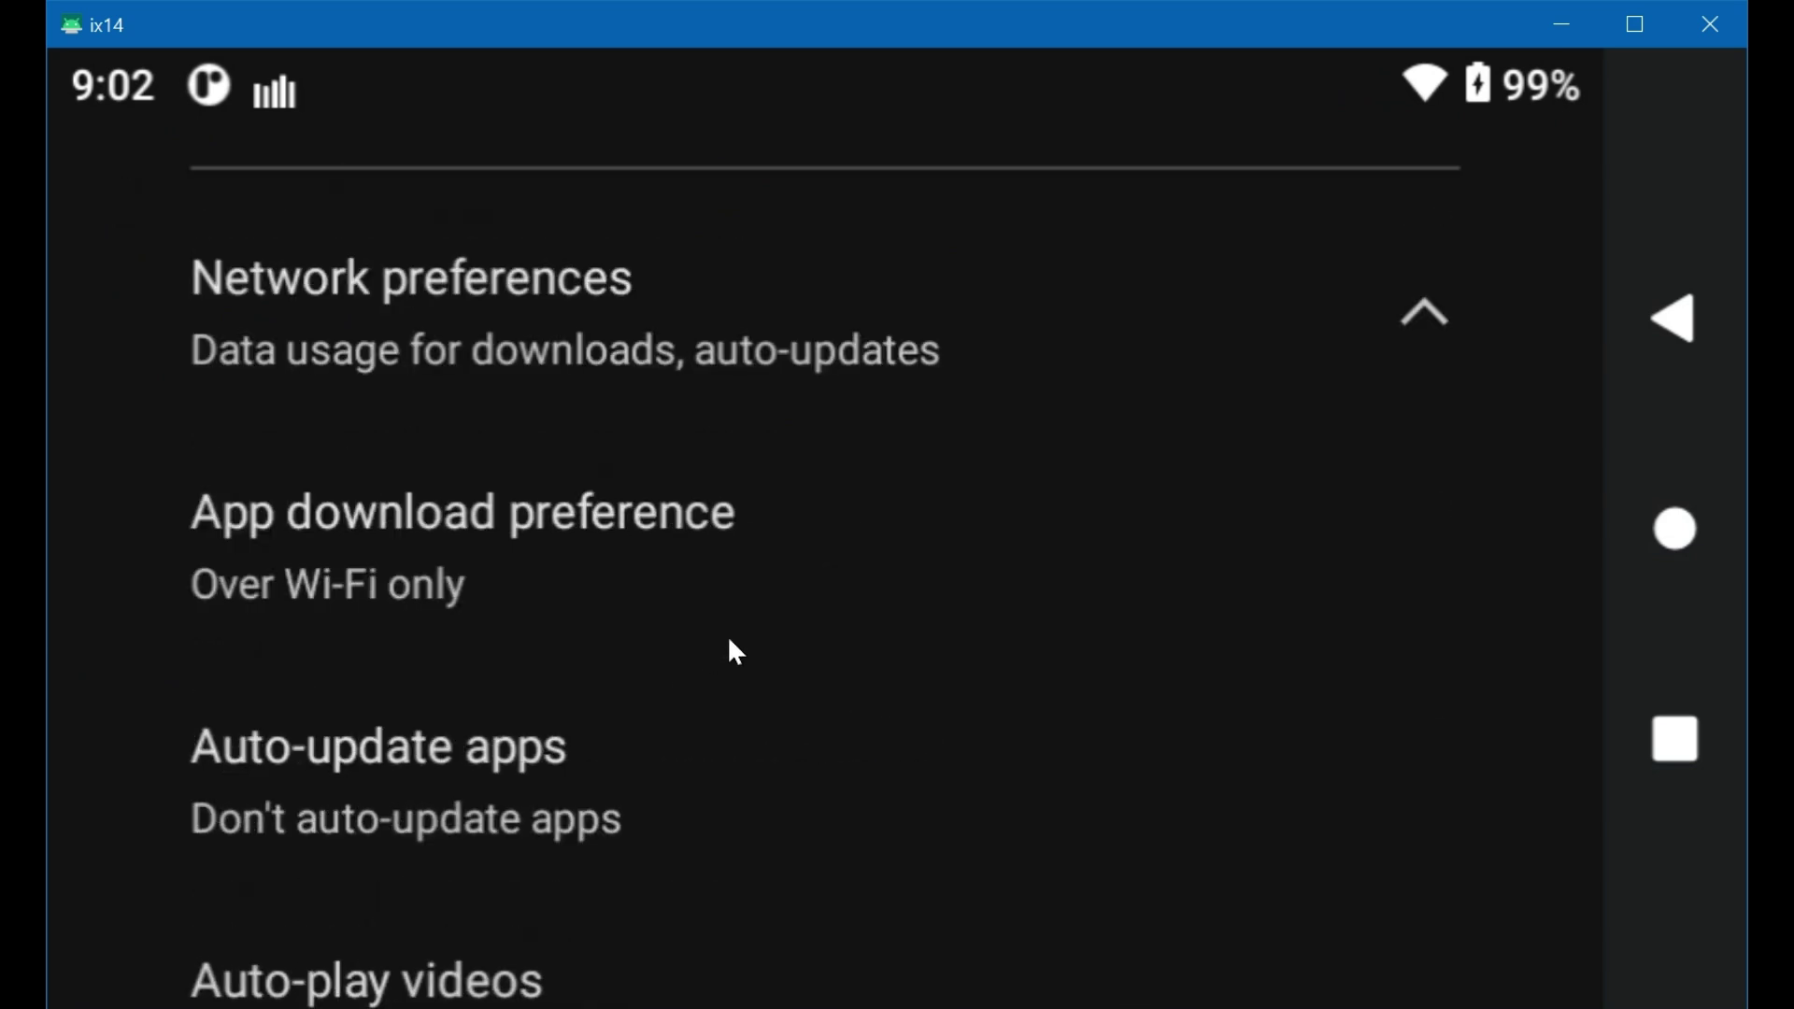
scroll(737, 652, down, 2)
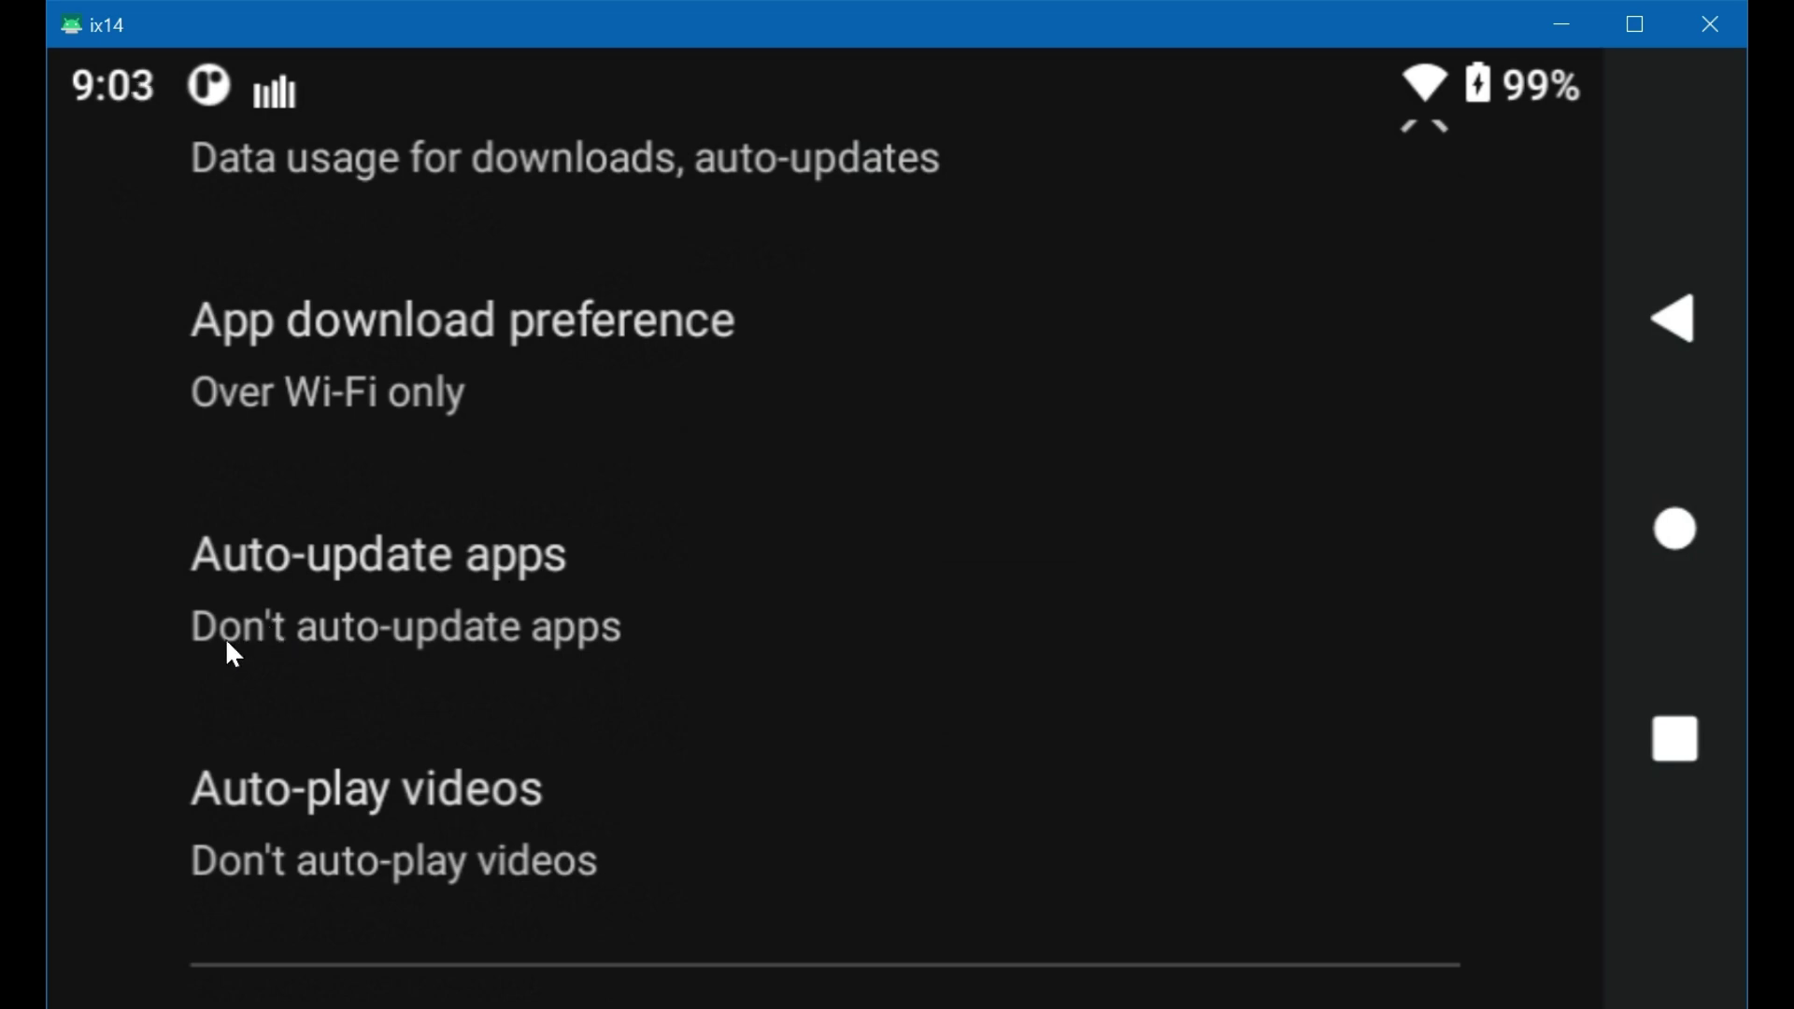
click(430, 620)
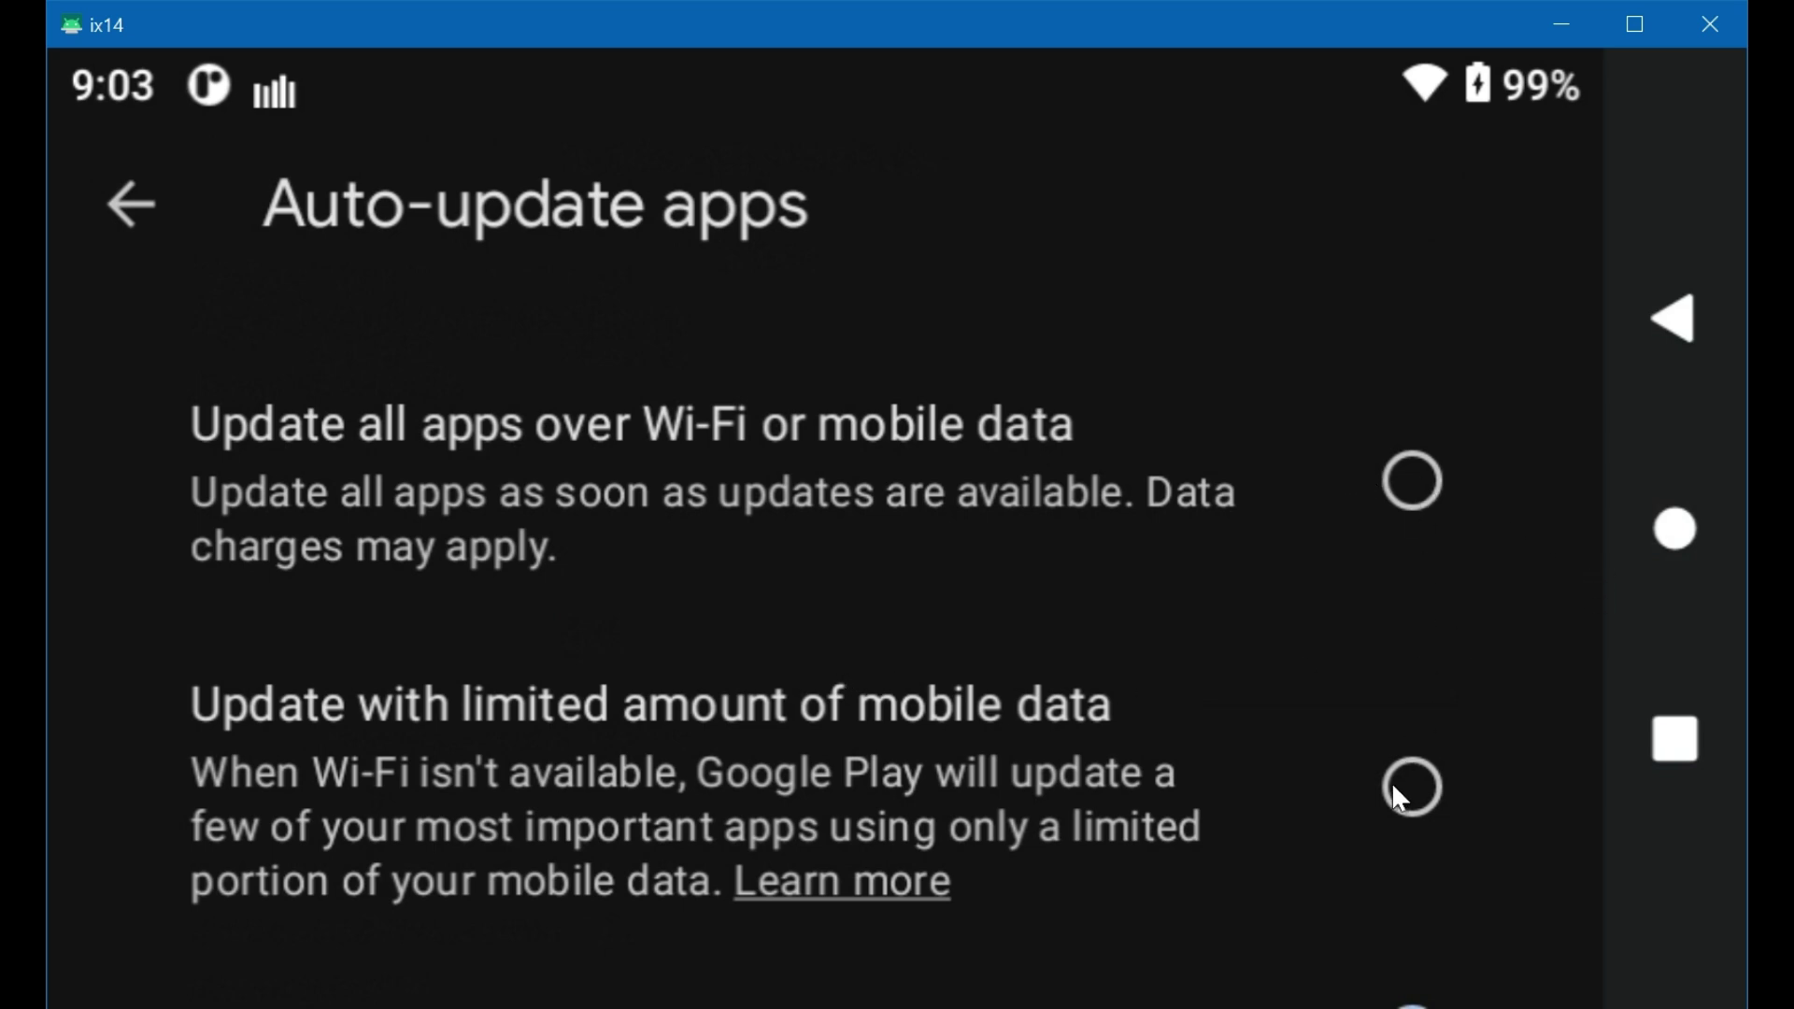
scroll(764, 537, down, 2)
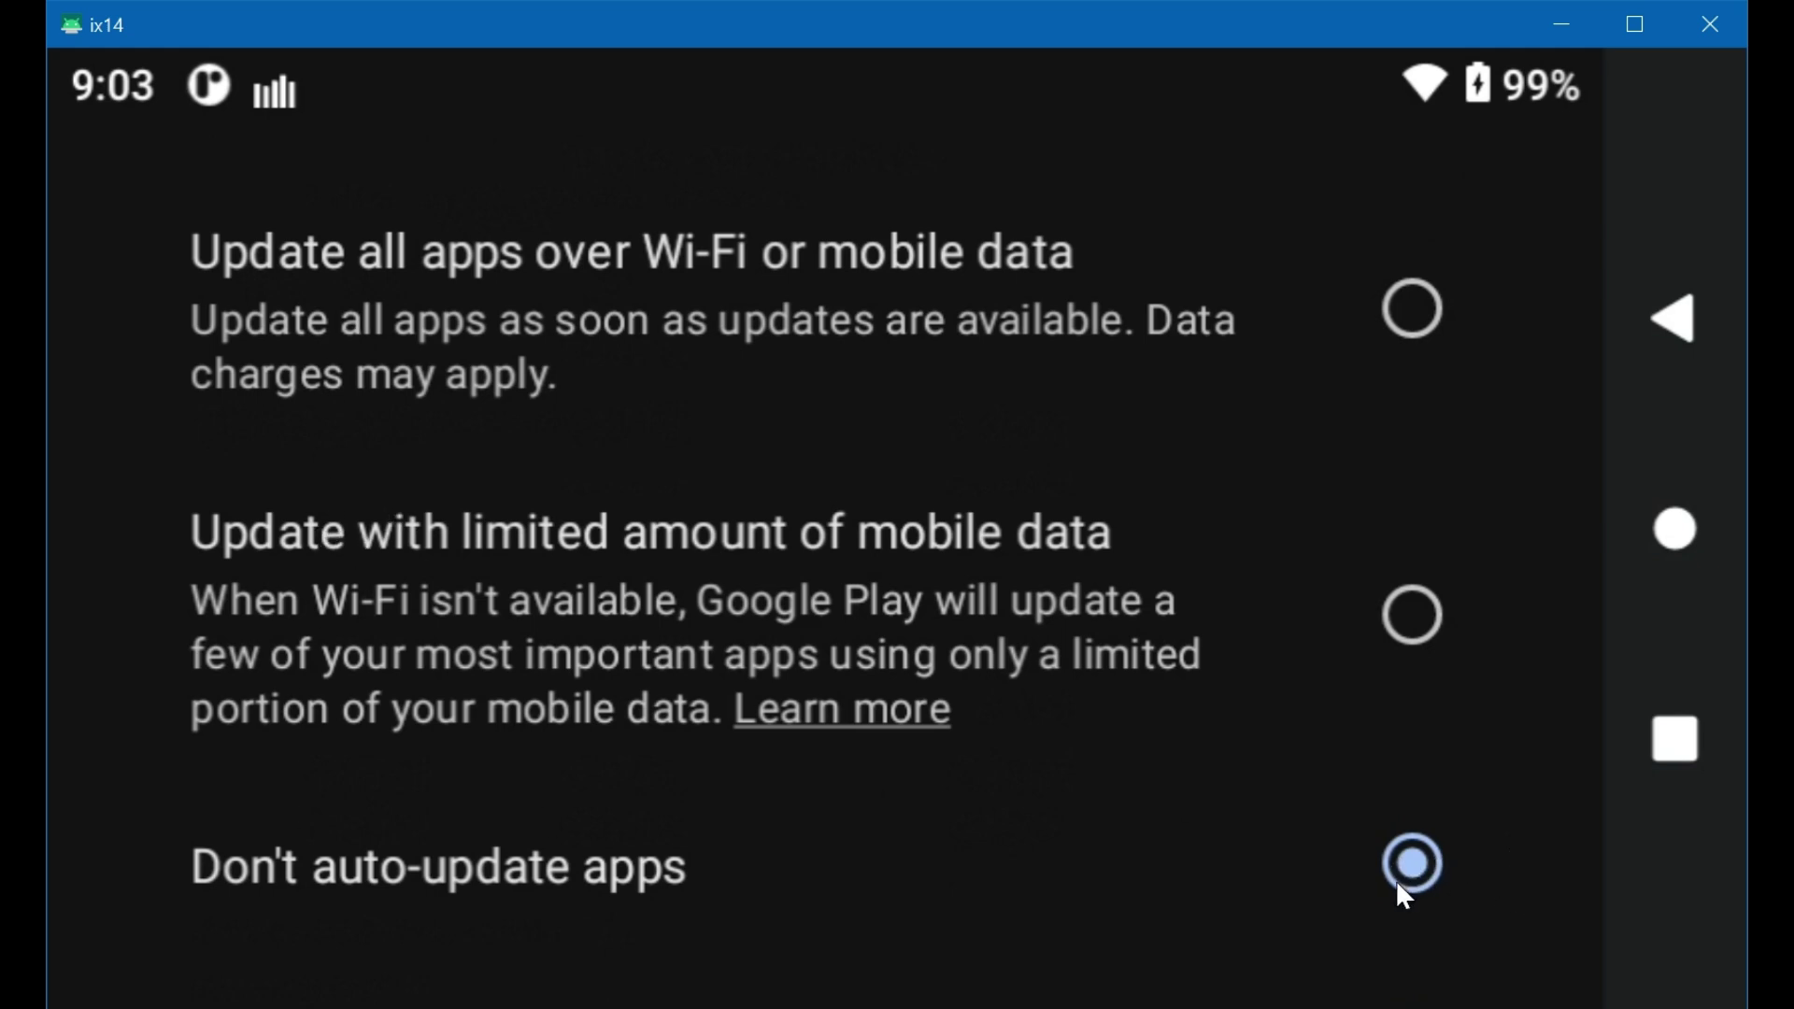
click(1677, 322)
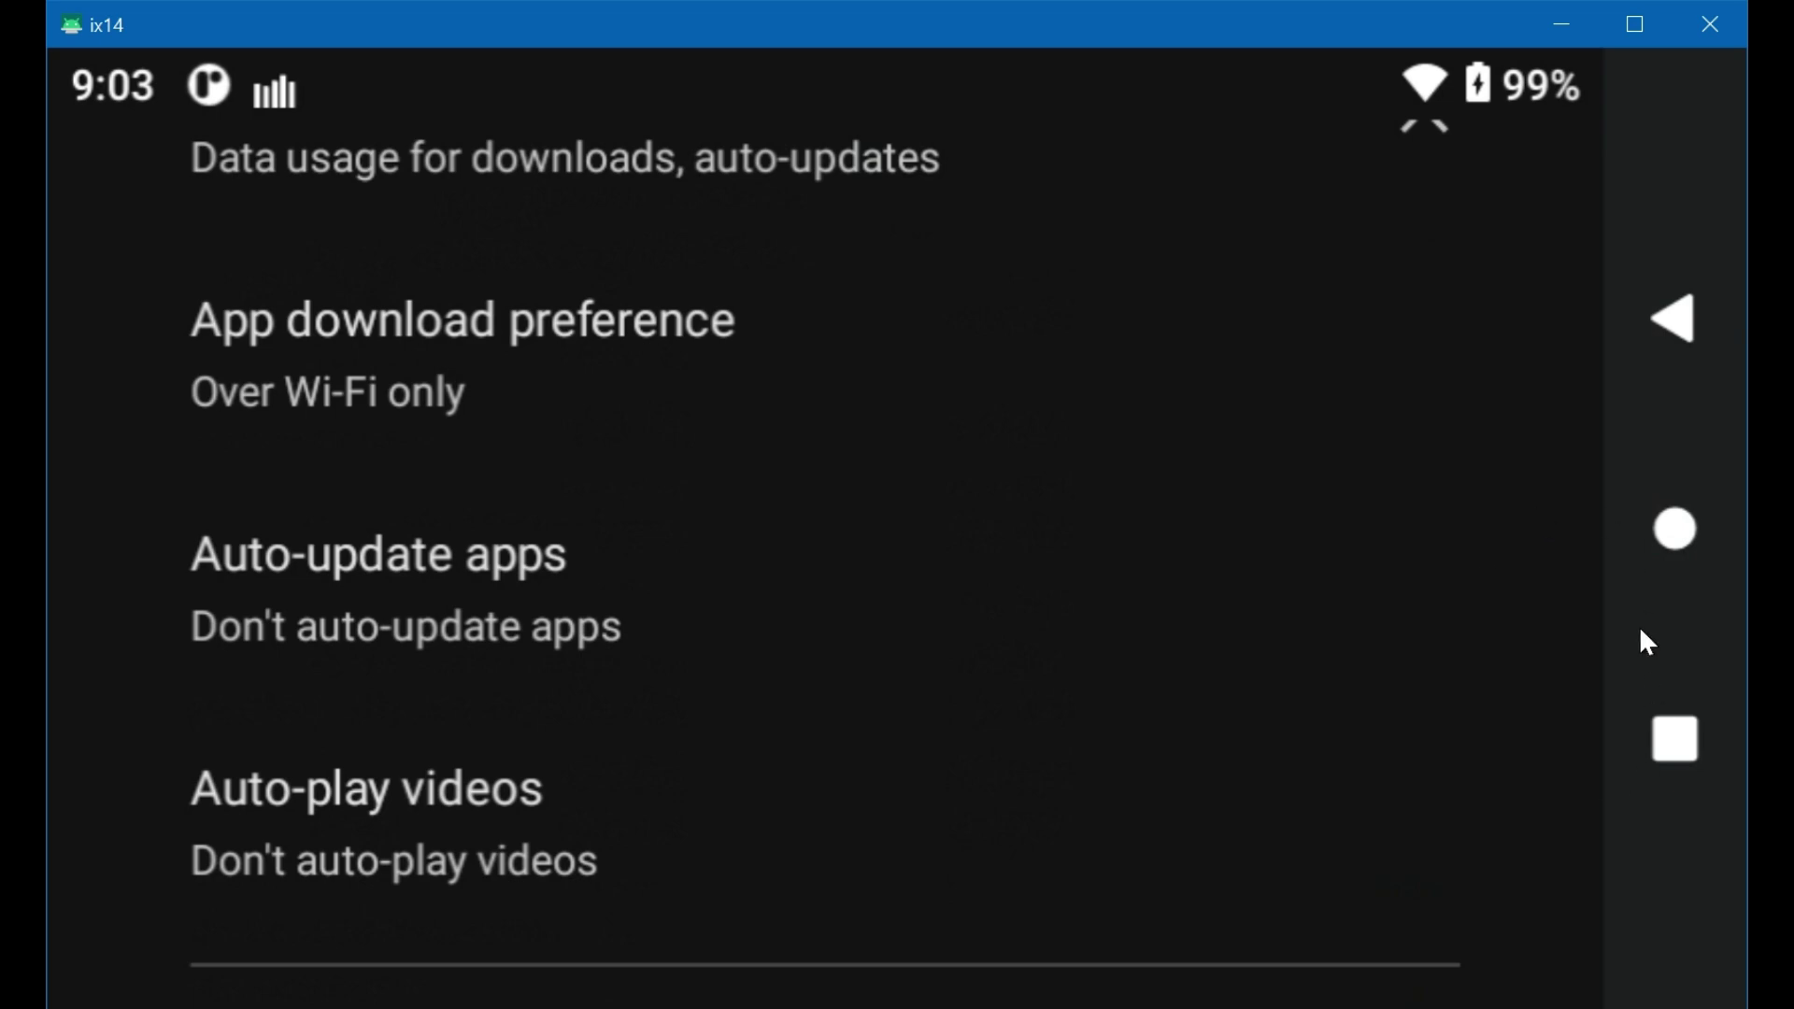
- Bring AirWare forward from Recents, open System Settings, then return to the Habu SS BNF dashboard
click(1673, 737)
scroll(876, 568, up, 2)
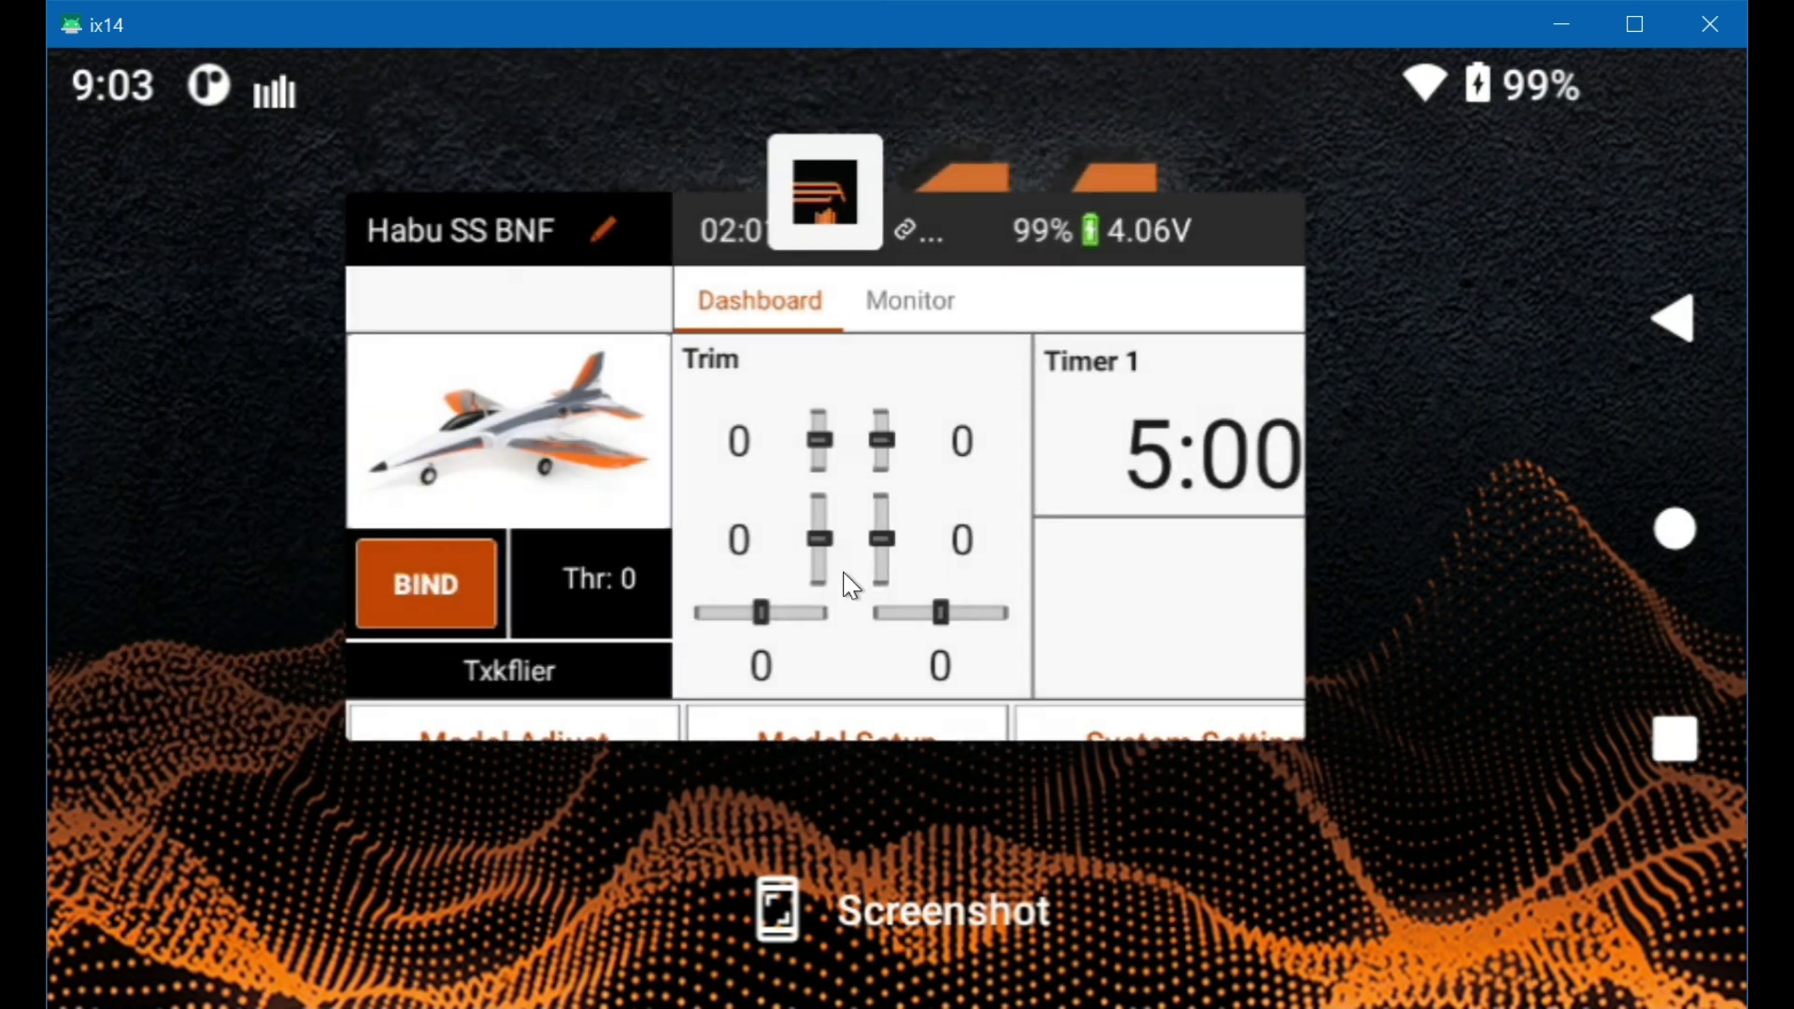
click(799, 514)
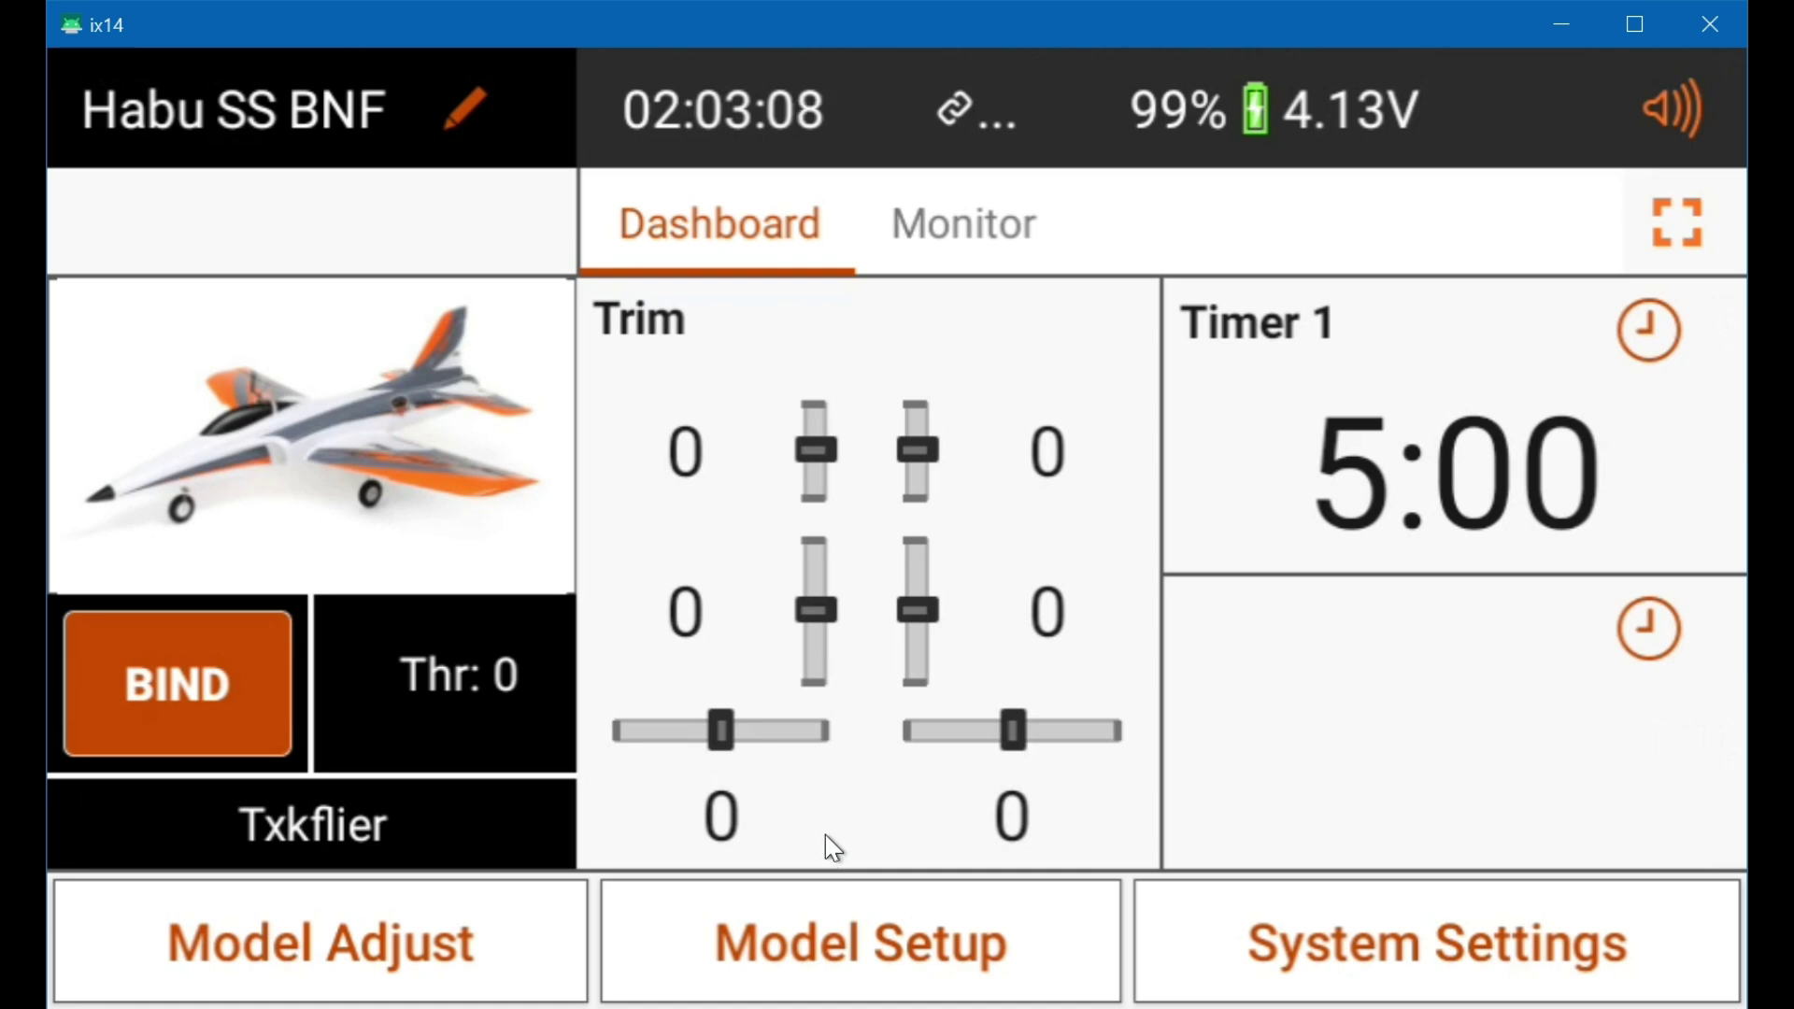
click(1299, 955)
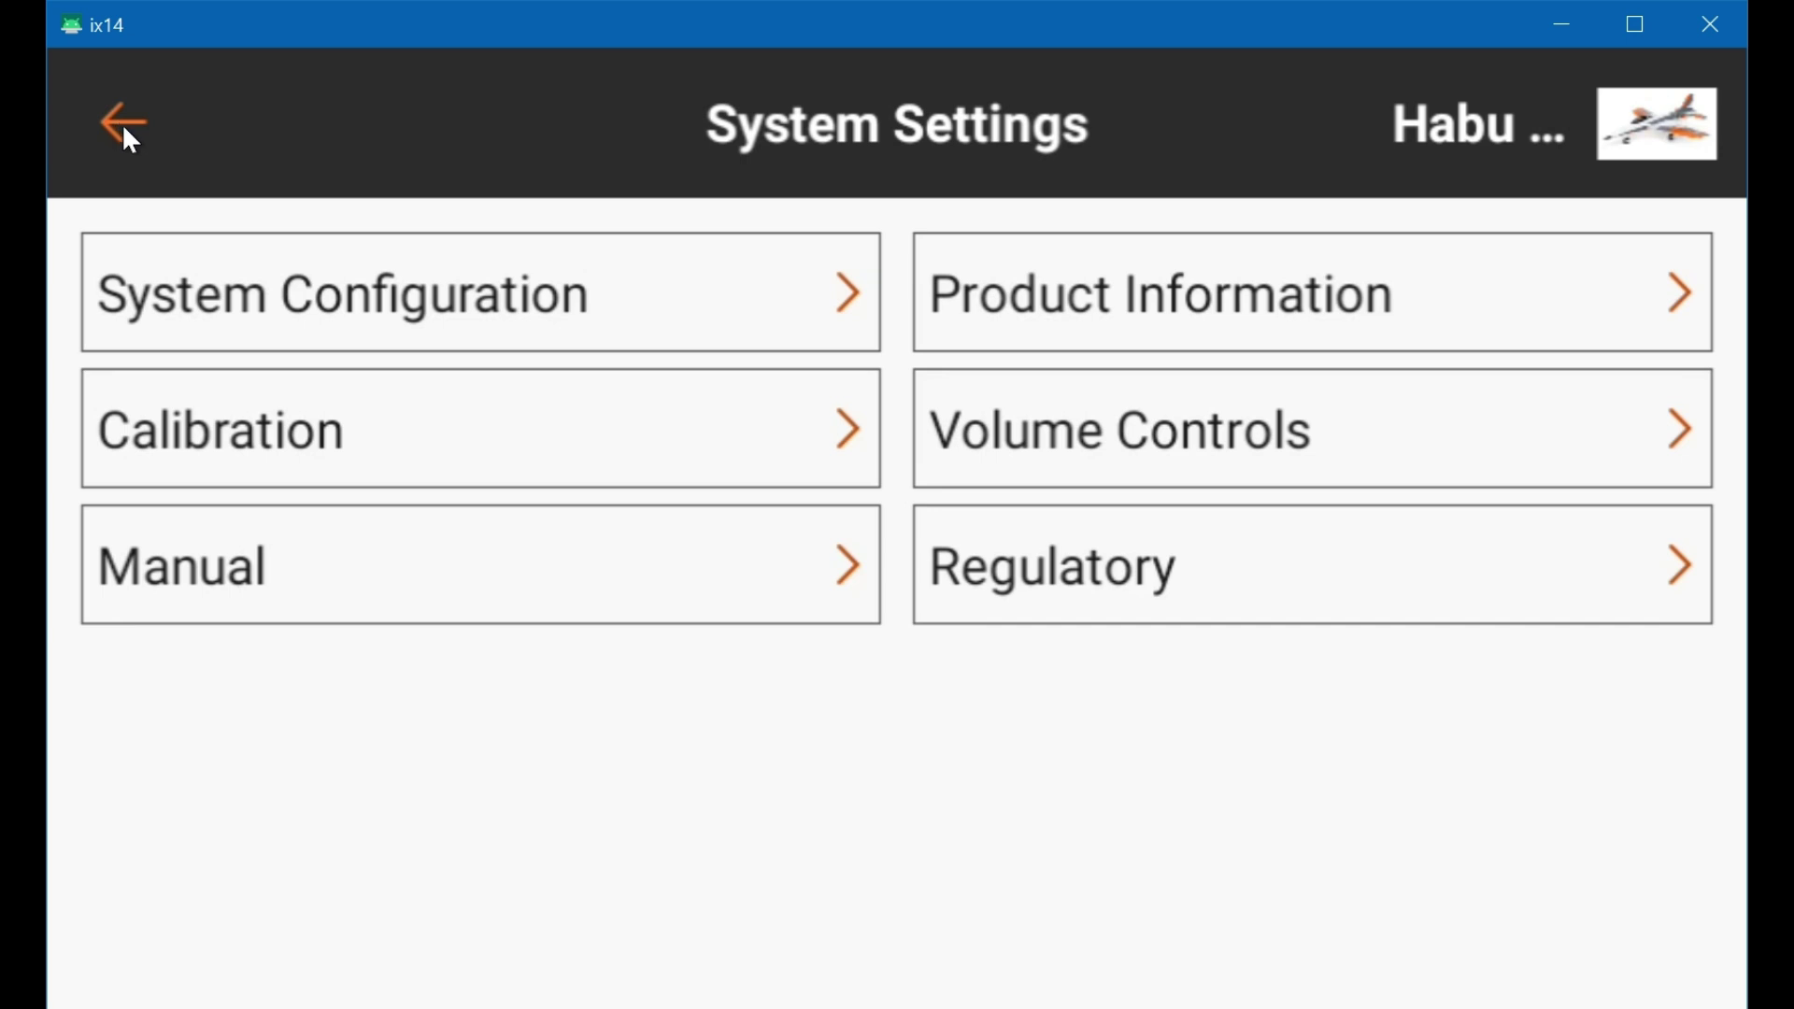
click(126, 129)
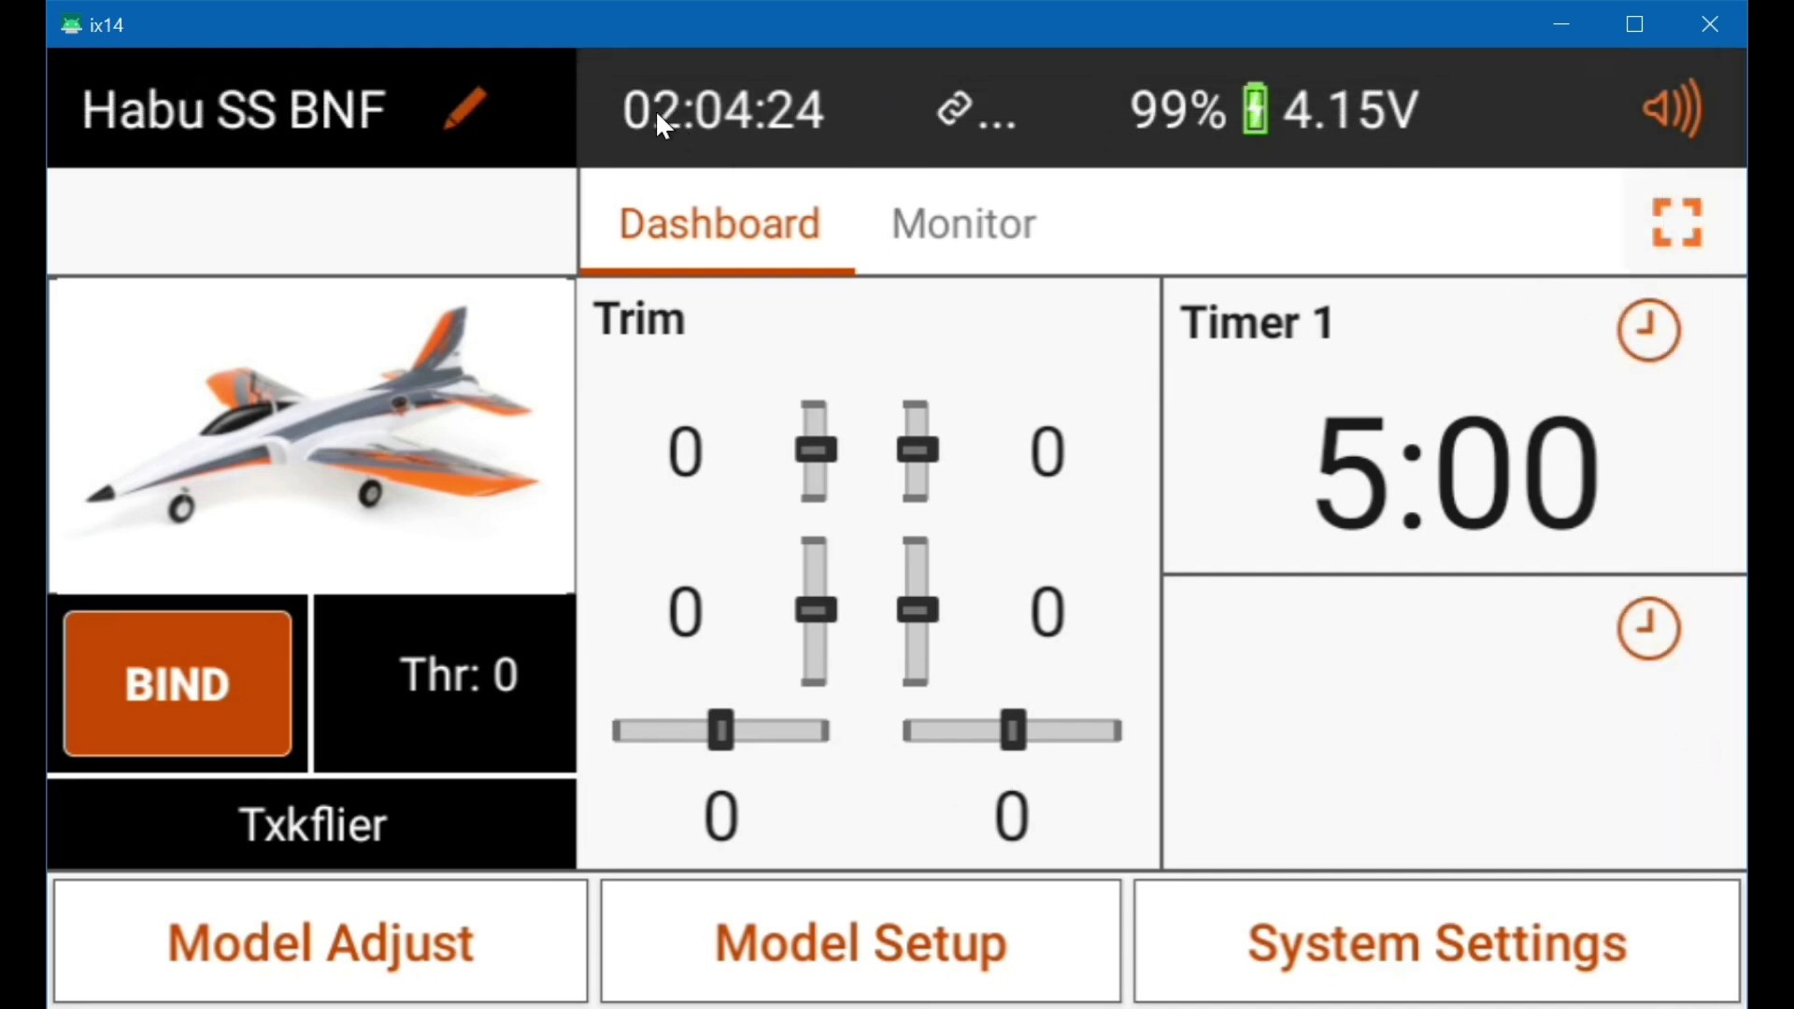
- Turn Wi-Fi off with the quick settings tile over Recents, then close the shade
click(875, 71)
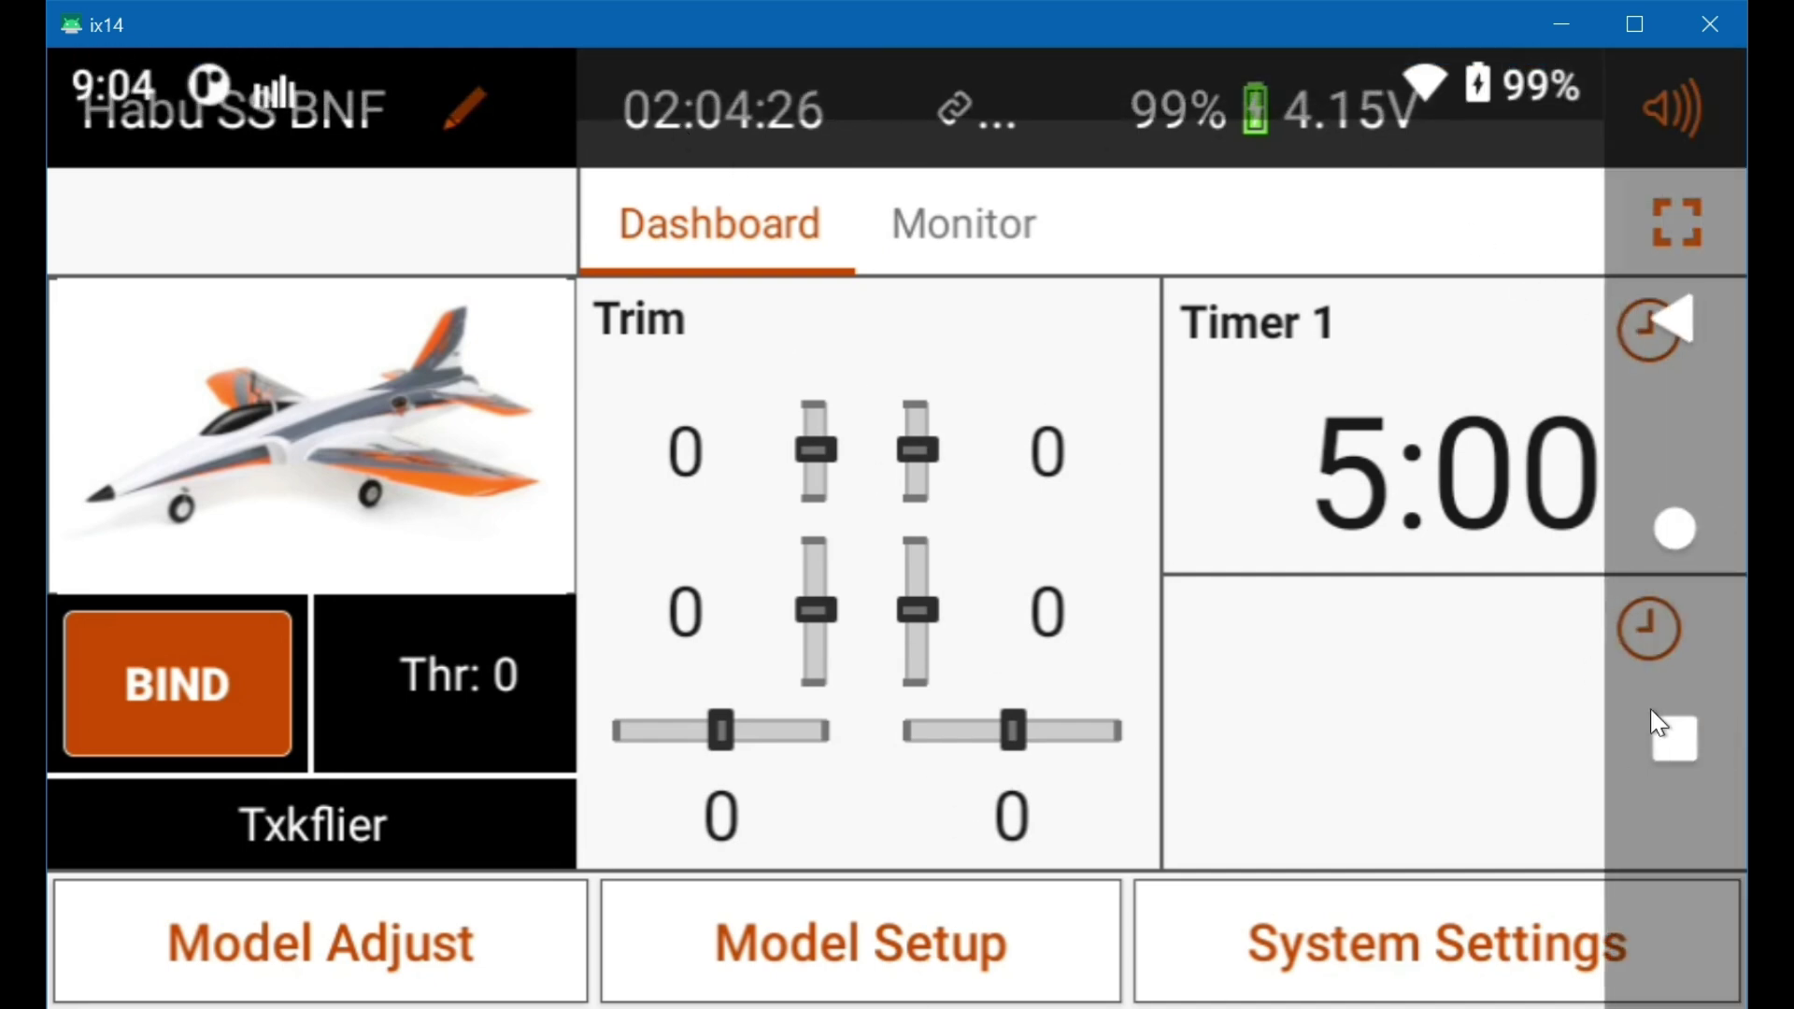
click(1689, 744)
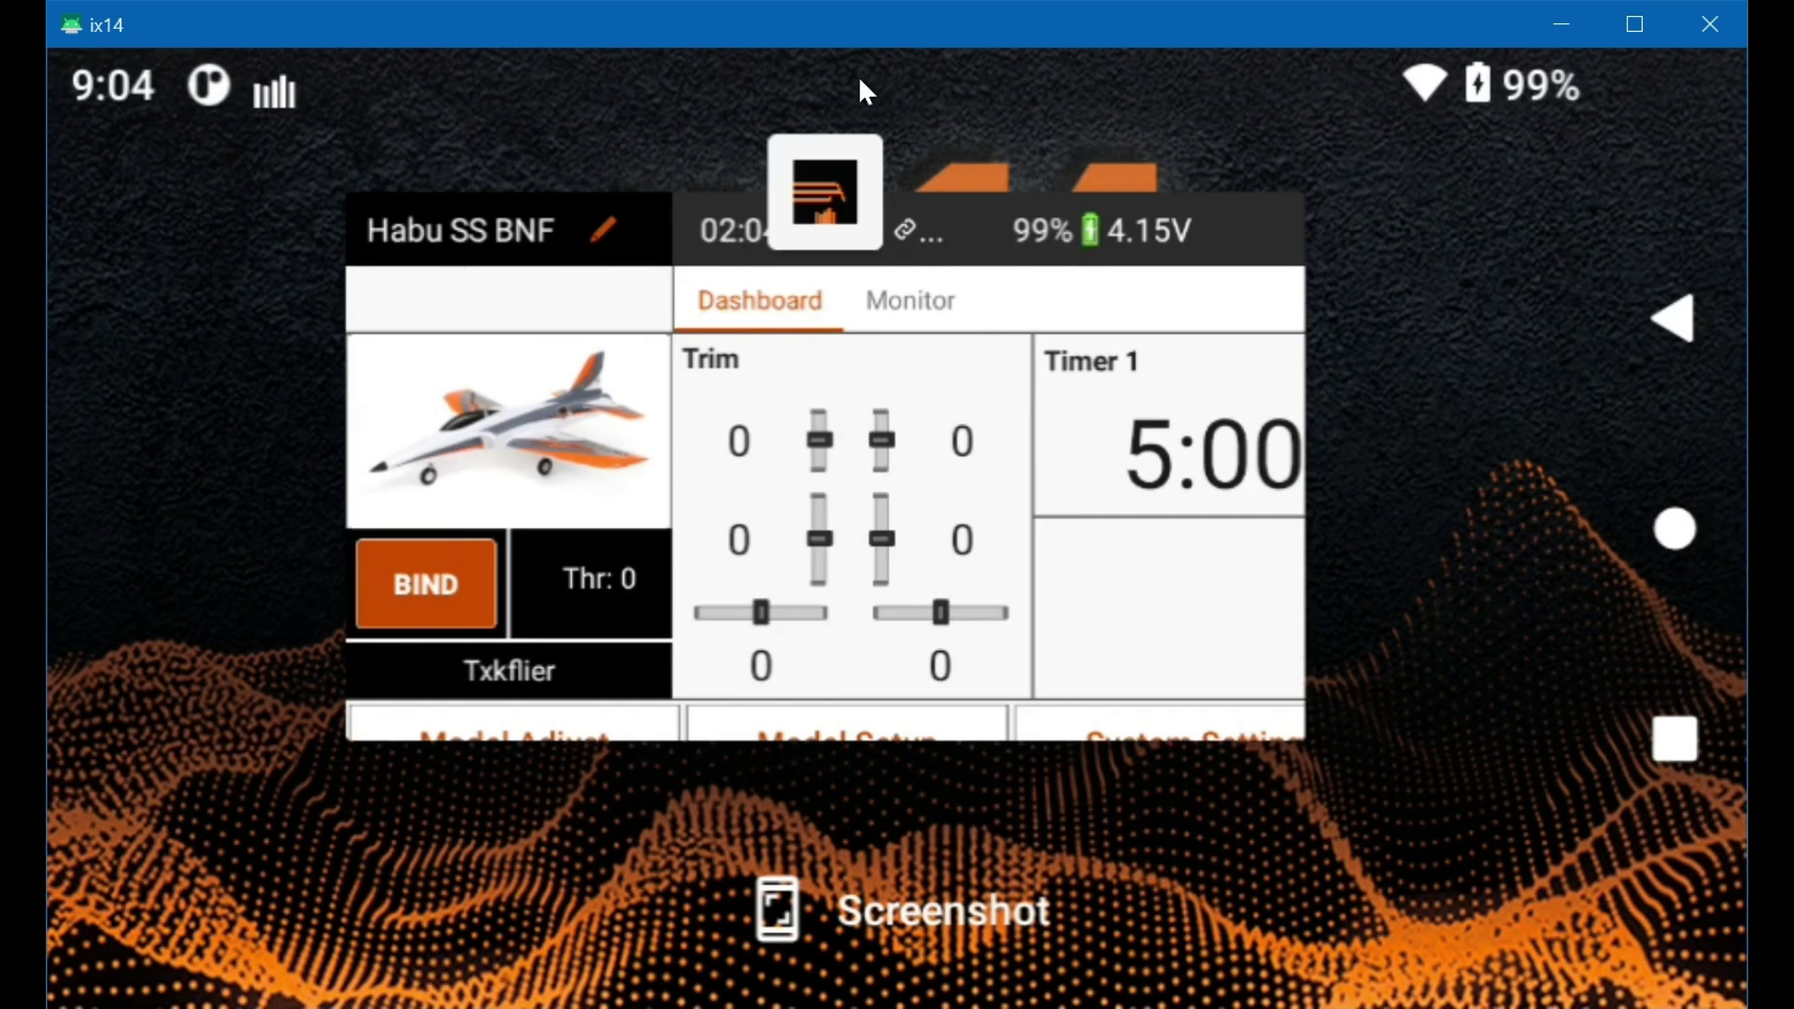
drag(723, 77, 773, 878)
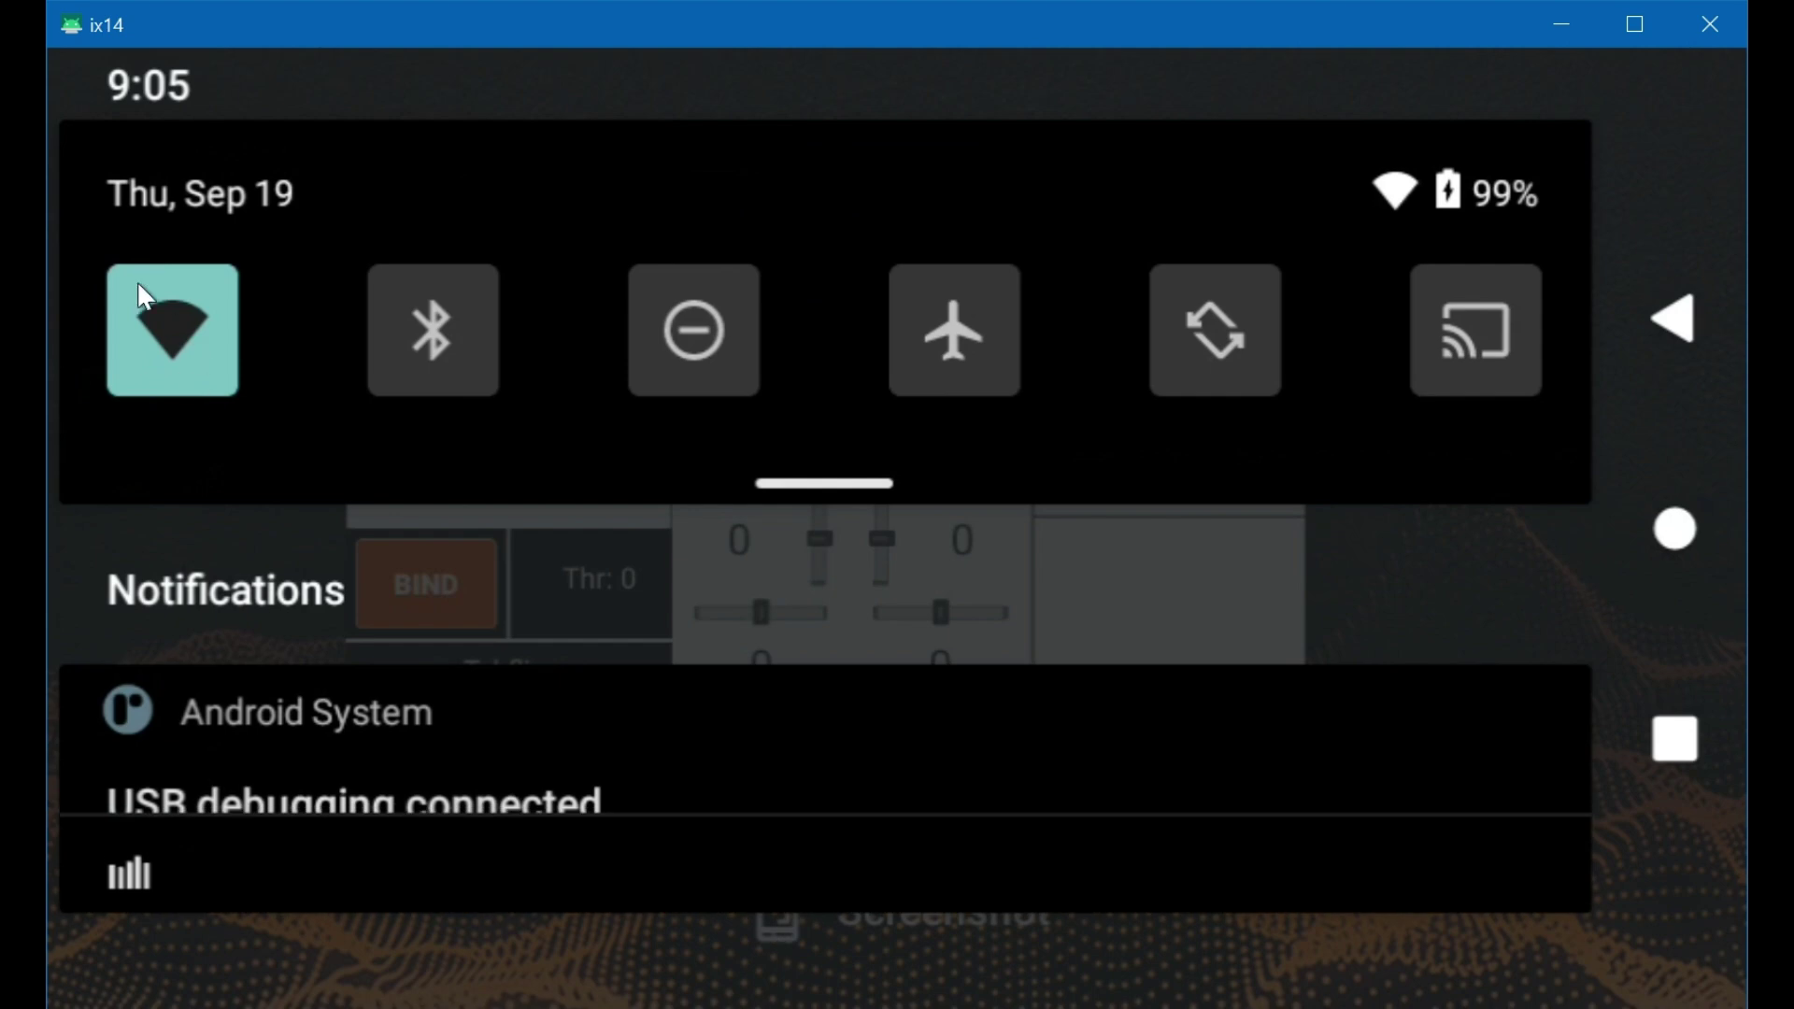
click(157, 341)
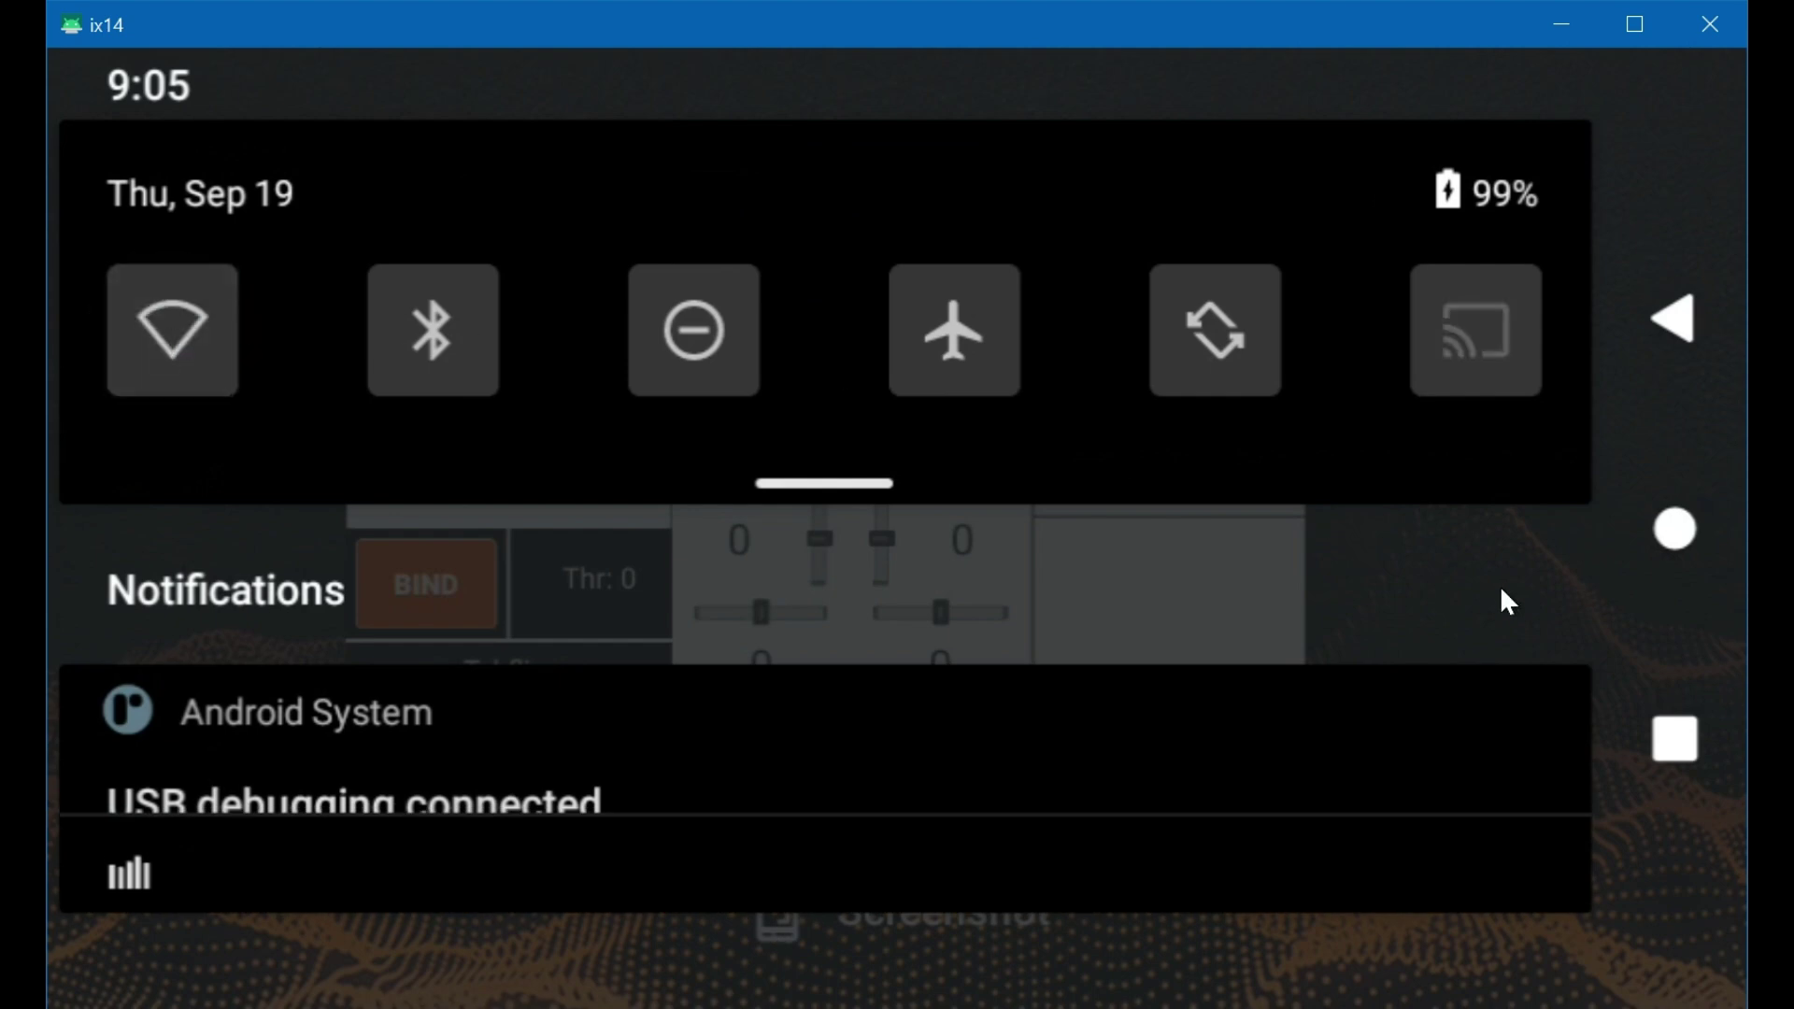
click(1679, 748)
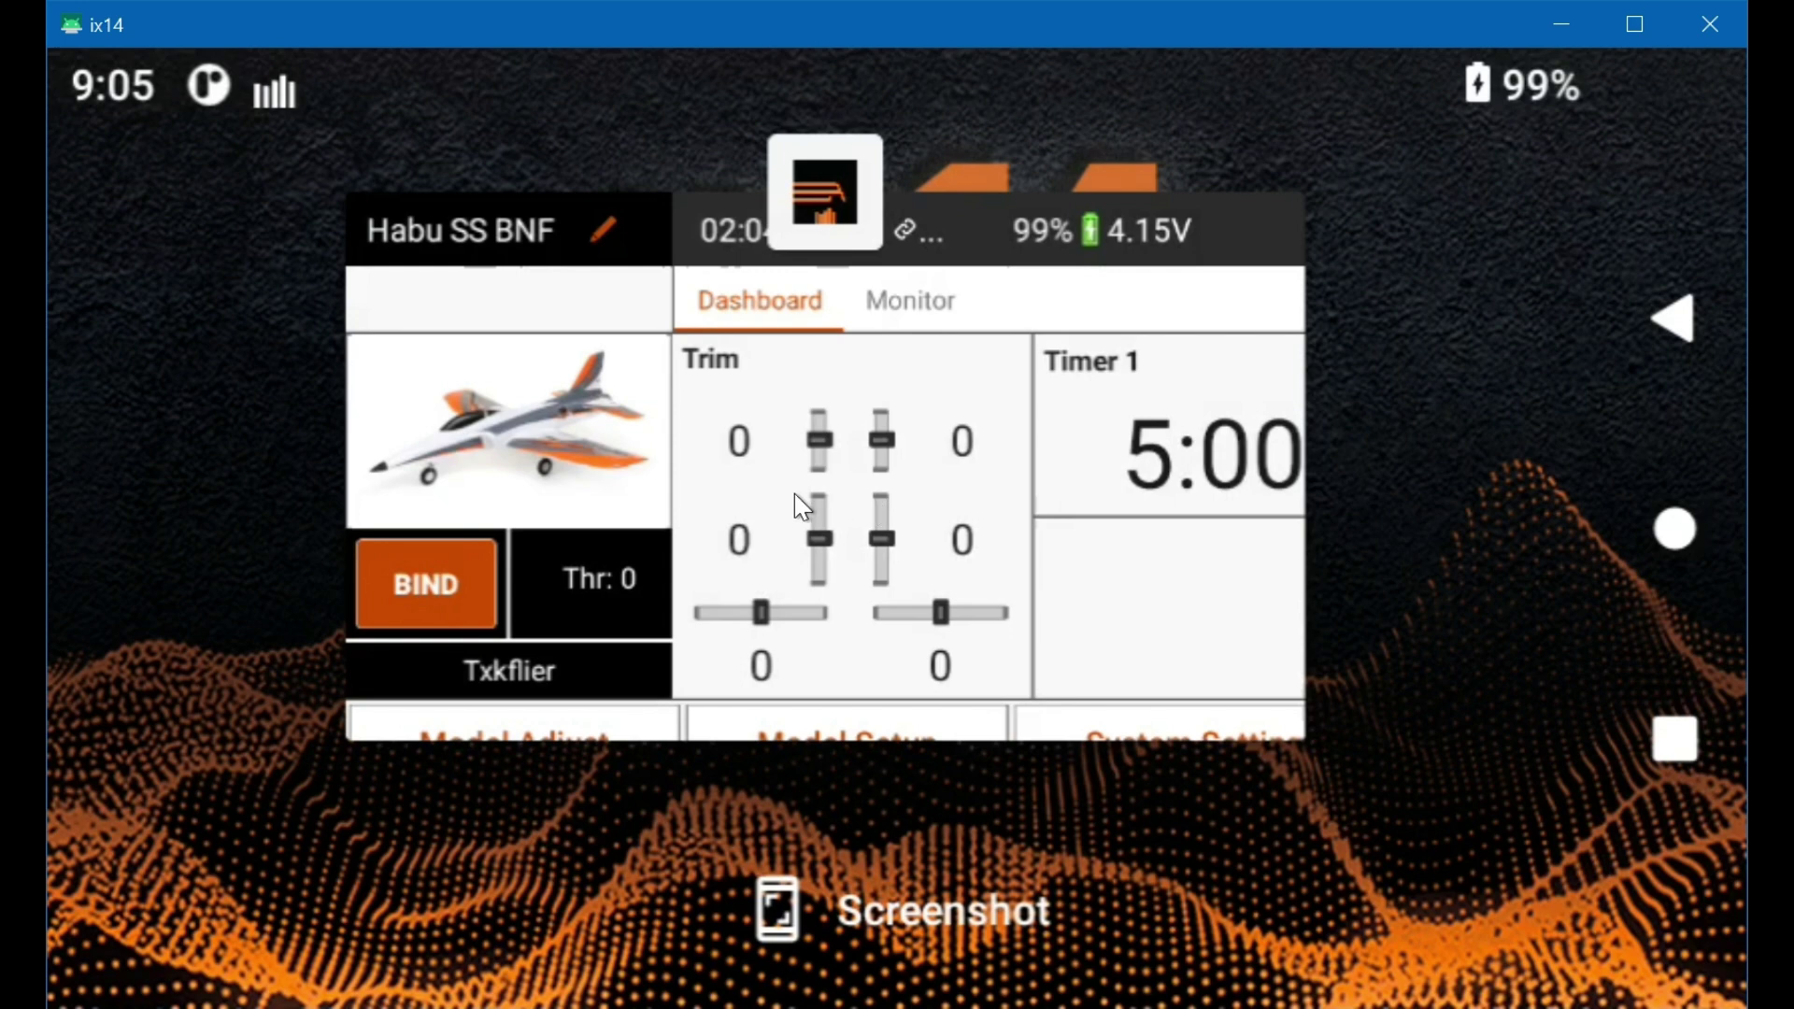
- Reopen the Spektrum AirWare card from Recents to show the Habu SS BNF dashboard full screen
click(757, 481)
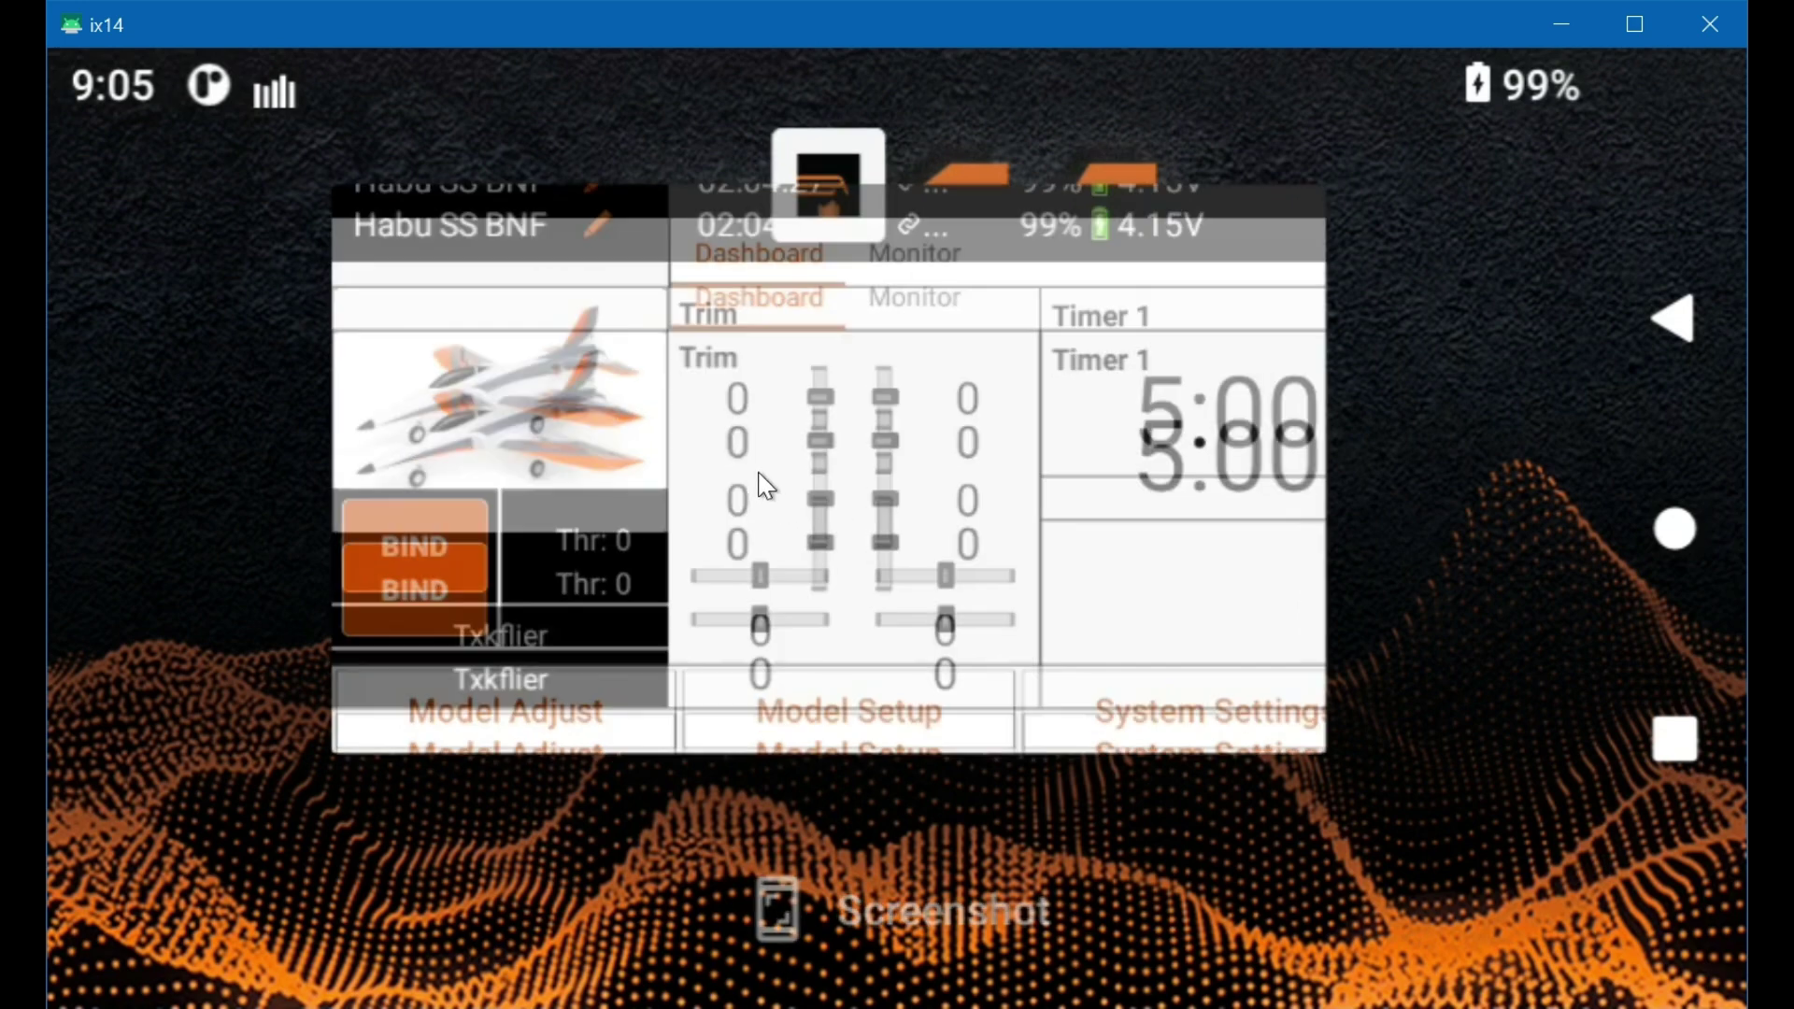